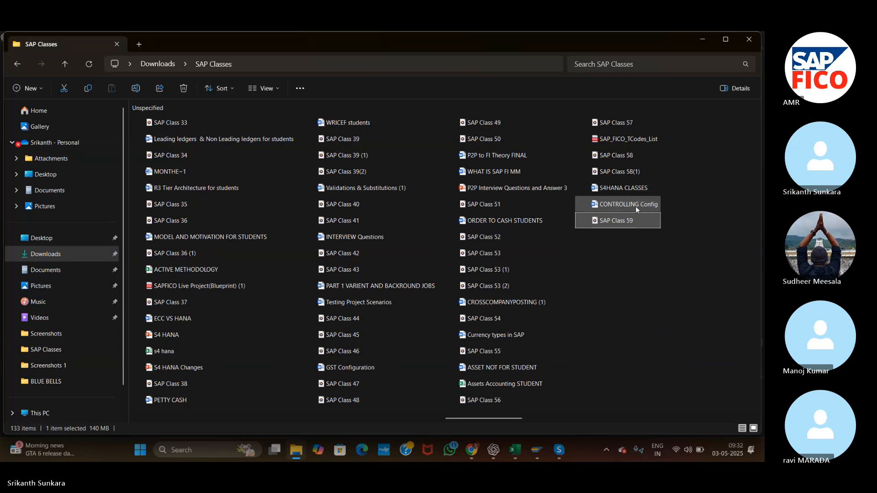
# Open the CONTROLLING Config document and go to its list of complete controlling configurations.
pyautogui.click(635, 206)
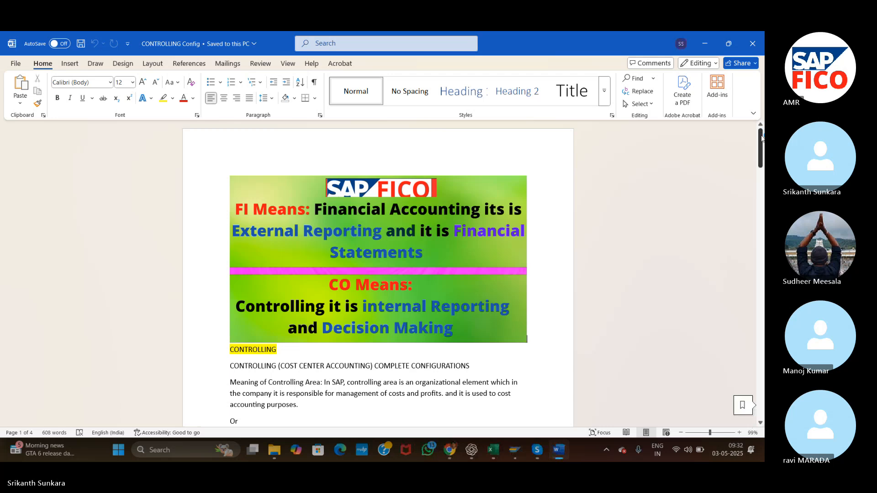
pyautogui.moveTo(762, 137); pyautogui.dragTo(762, 217)
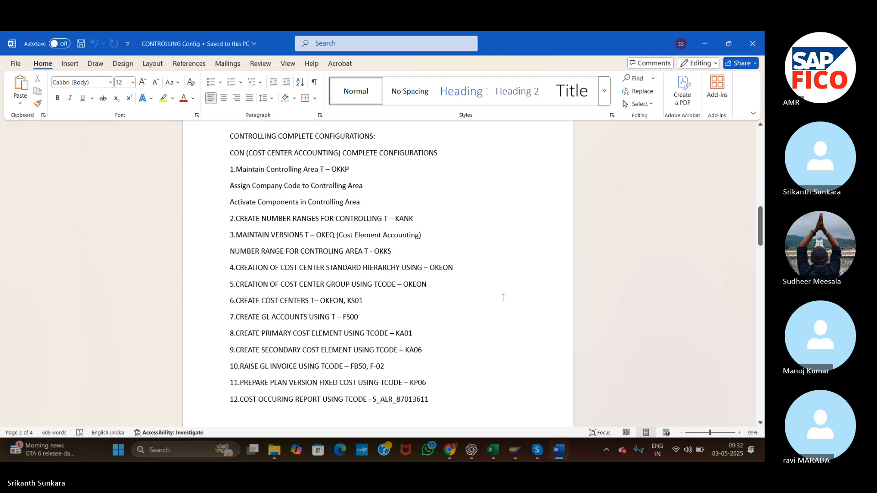
# Switch to SAP Logon and log on to the TEST system with the user ID and account password.
pyautogui.click(515, 454)
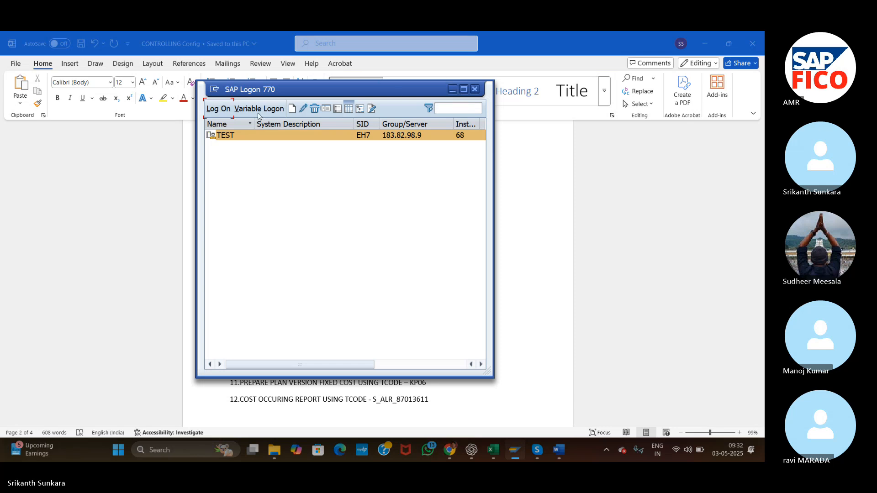
pyautogui.click(209, 106)
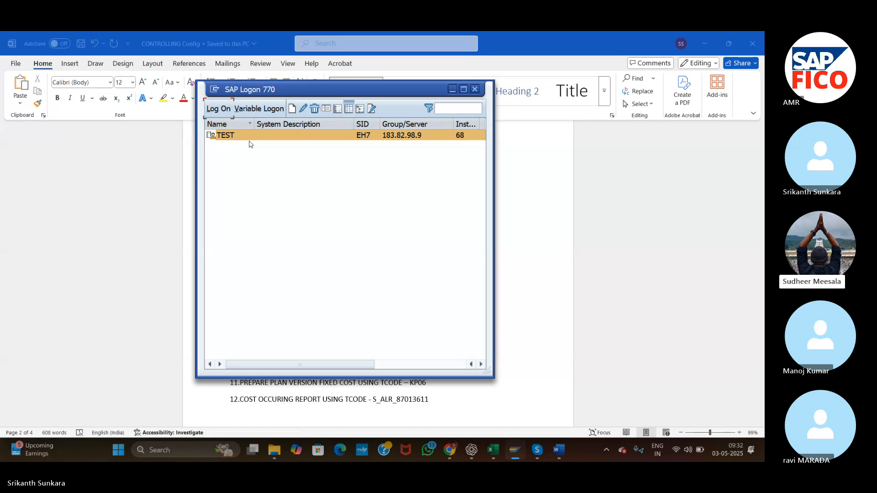
pyautogui.write('68')
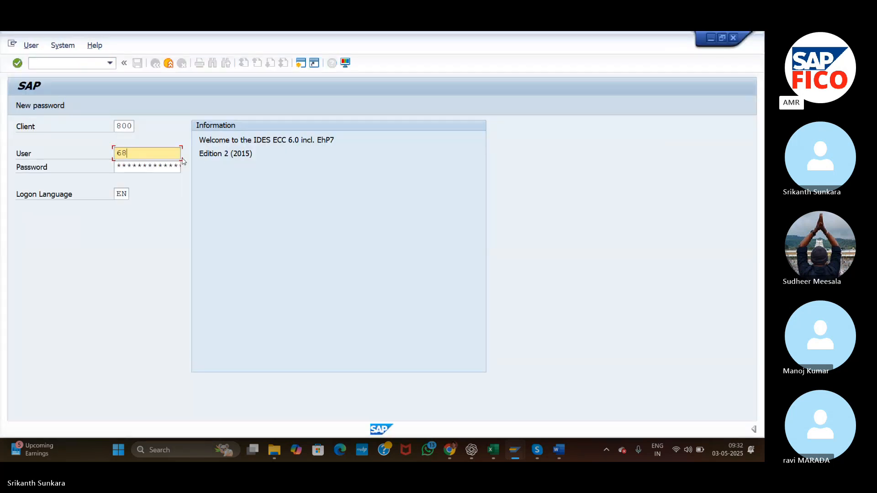
pyautogui.click(148, 165)
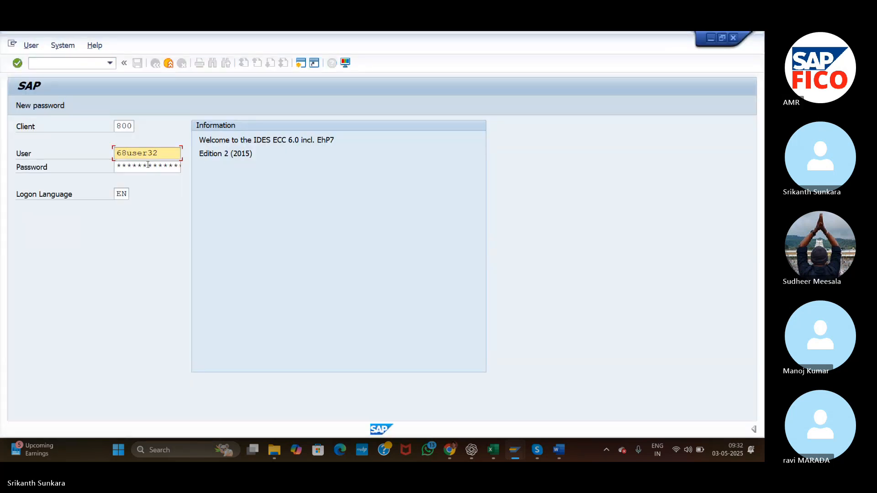
pyautogui.click(148, 165)
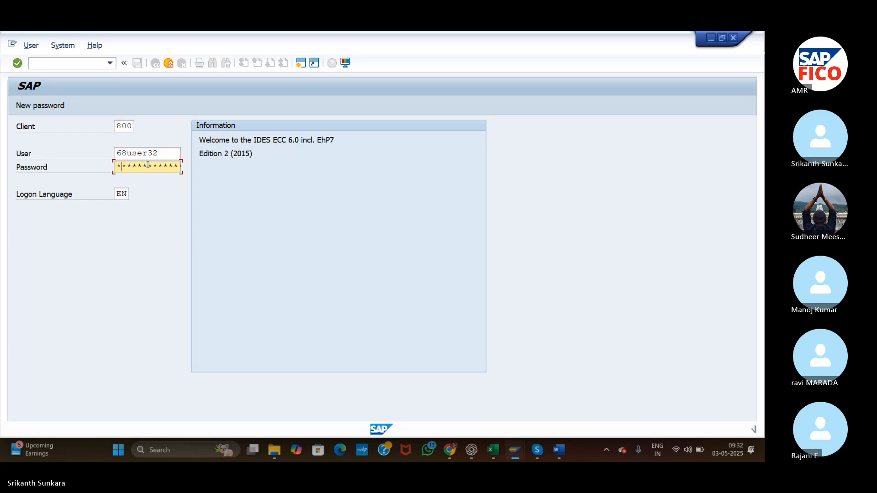
pyautogui.write('*******')
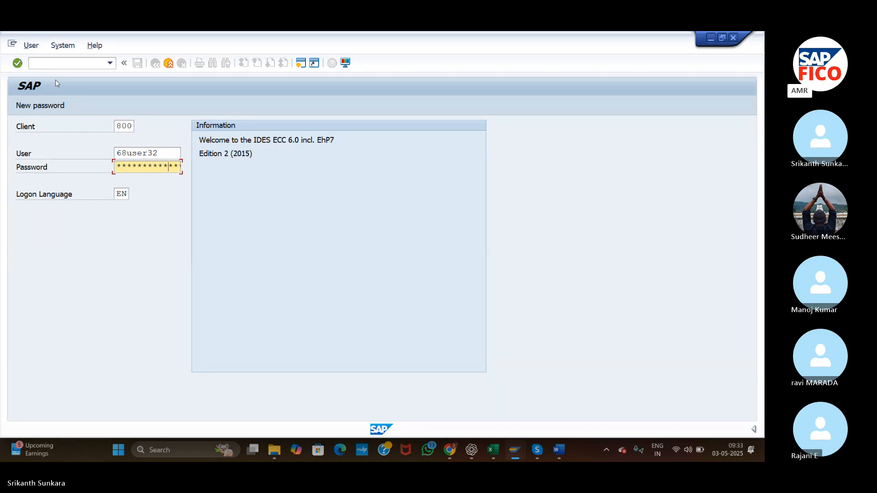
pyautogui.click(17, 64)
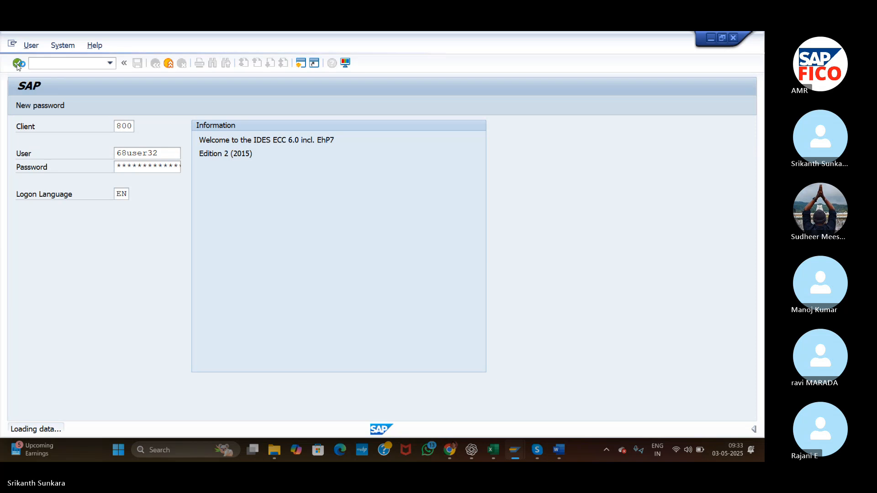
# Switch back to the Word document and review the GL account, secondary cost element and cost center group entries in the configuration list.
pyautogui.click(559, 451)
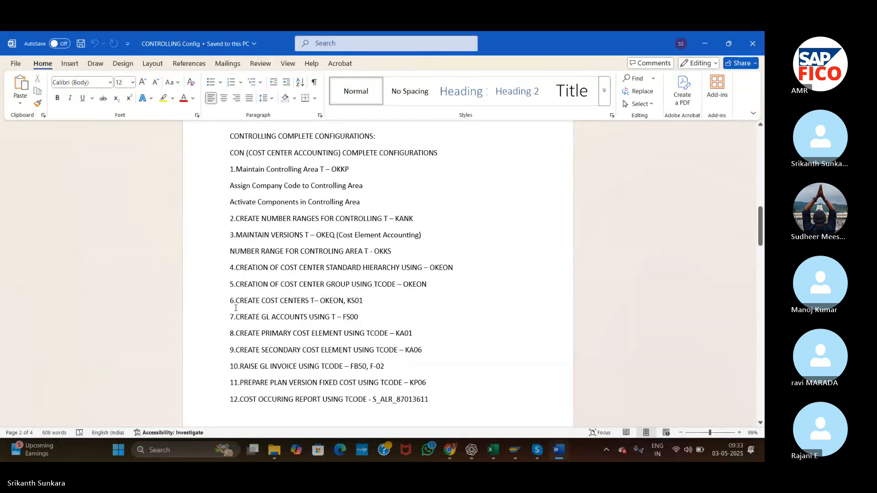
pyautogui.moveTo(238, 315); pyautogui.dragTo(368, 315)
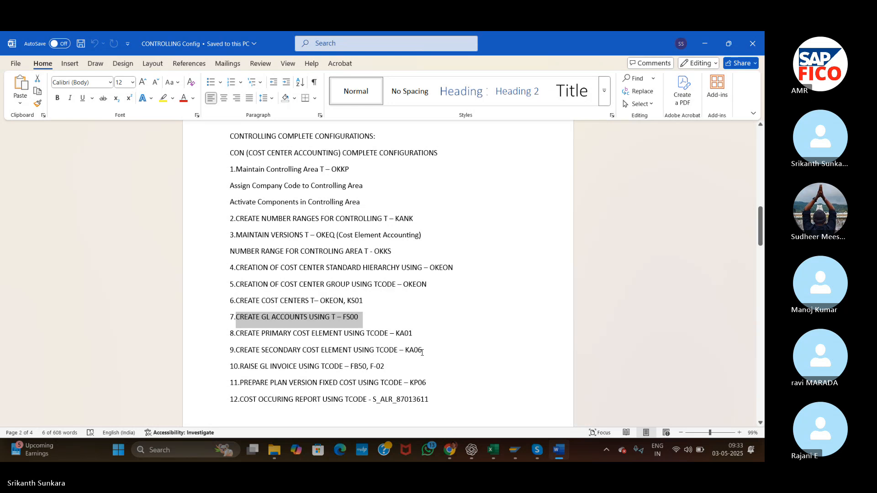
pyautogui.moveTo(426, 351); pyautogui.dragTo(235, 349)
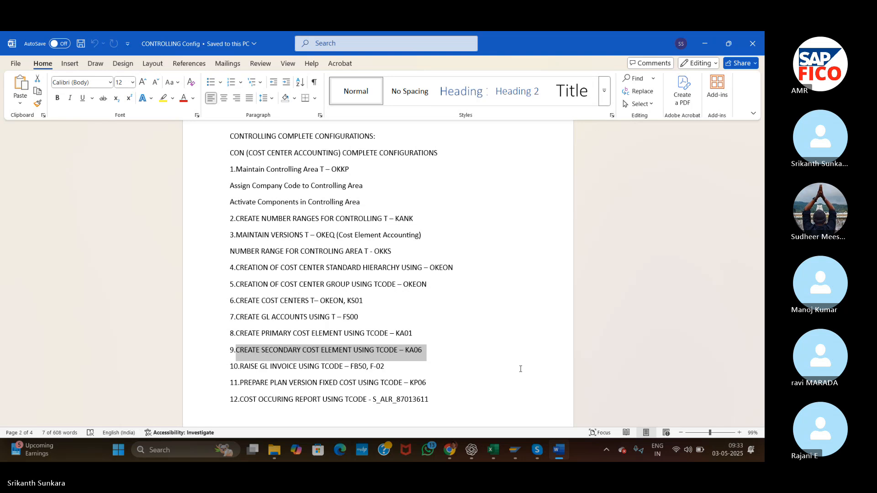
pyautogui.click(462, 289)
pyautogui.moveTo(236, 284); pyautogui.dragTo(435, 293)
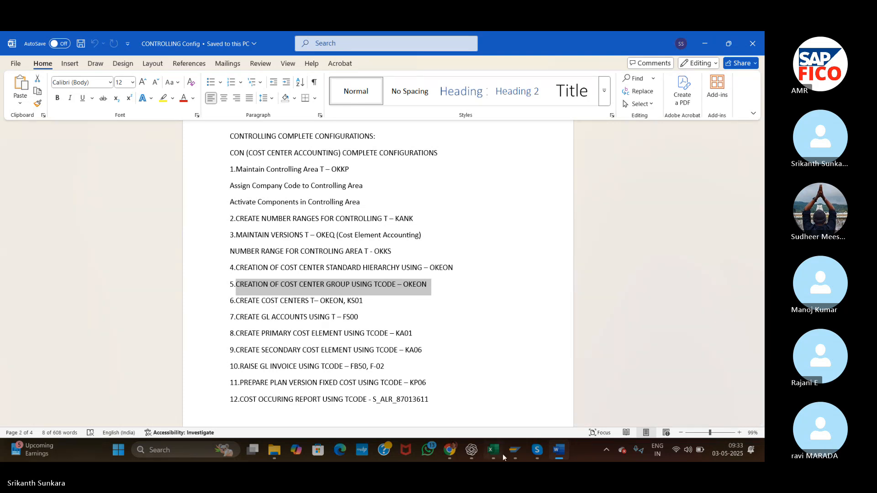
# Switch to SAP Easy Access and open transaction OKEON for controlling area ASI.
pyautogui.moveTo(514, 461)
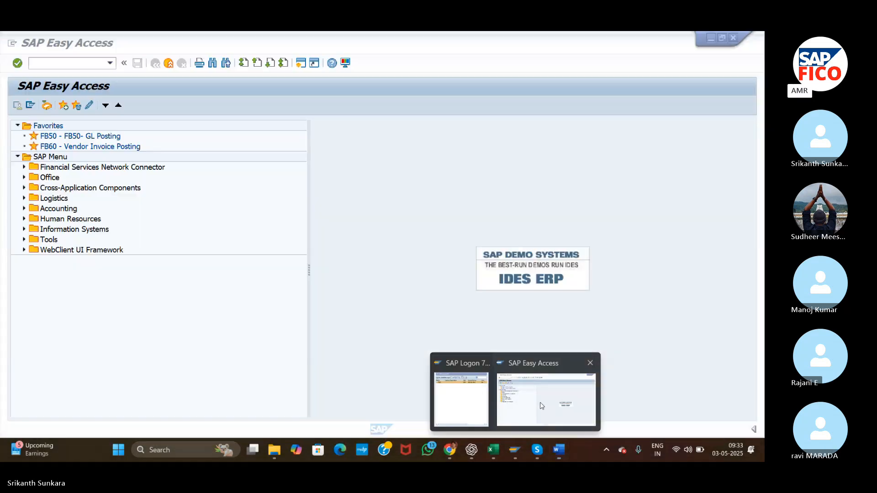
pyautogui.click(546, 399)
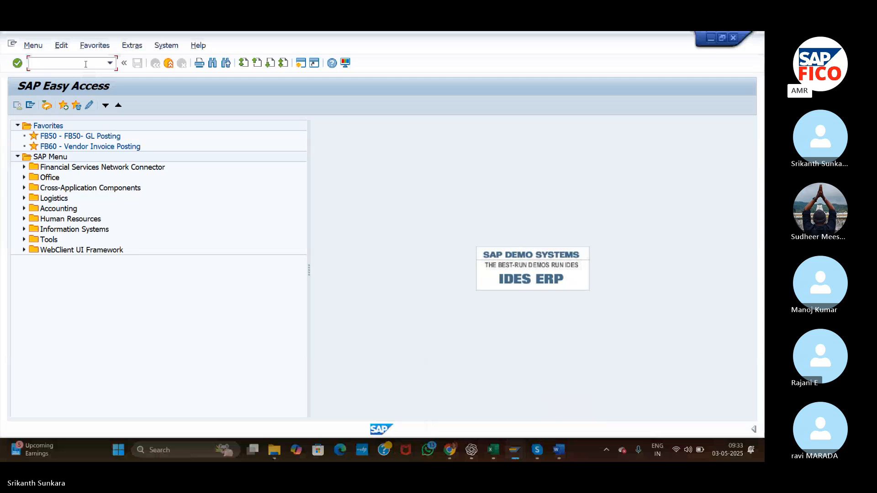
pyautogui.write('OKEON')
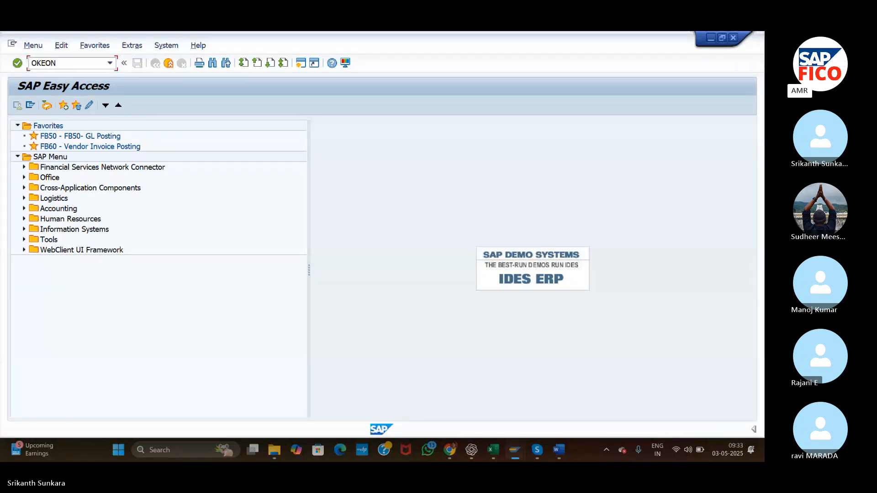
pyautogui.press('Return')
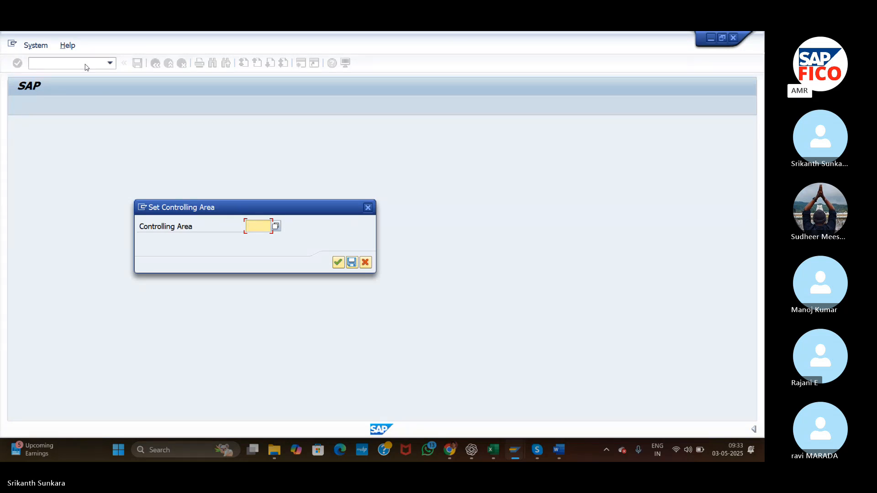
pyautogui.write('ASI')
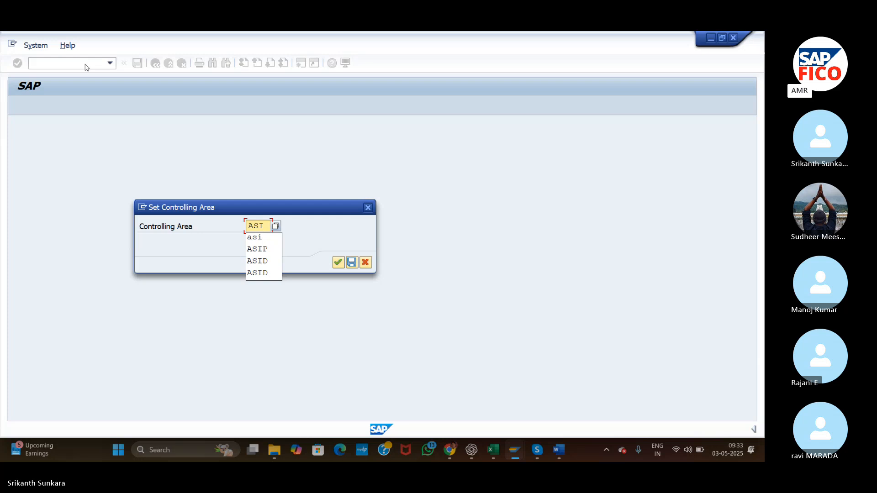
pyautogui.press('Return')
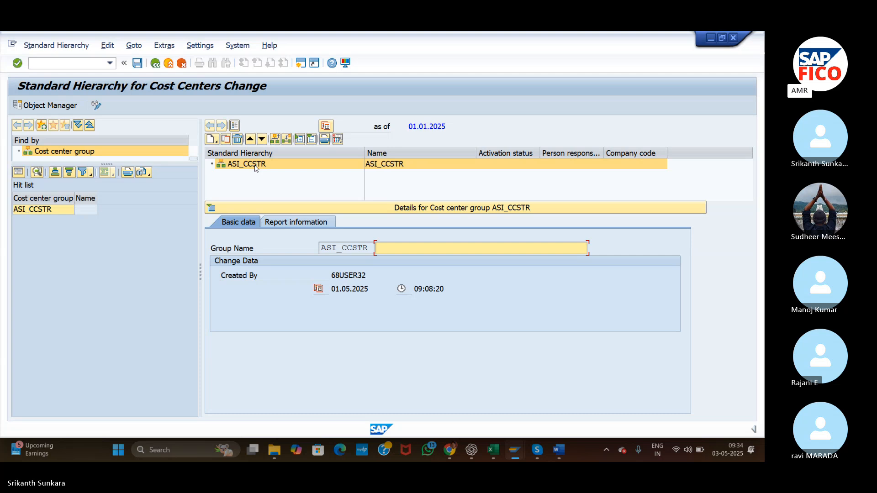
# Create a lower-level cost center group NA1000 named "NA Productions" under ASI_CCSTR.
pyautogui.click(211, 142)
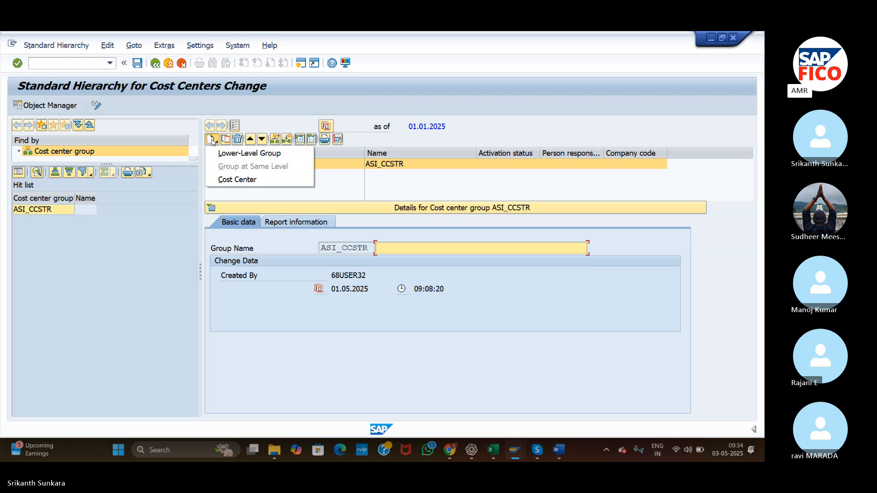
pyautogui.click(230, 154)
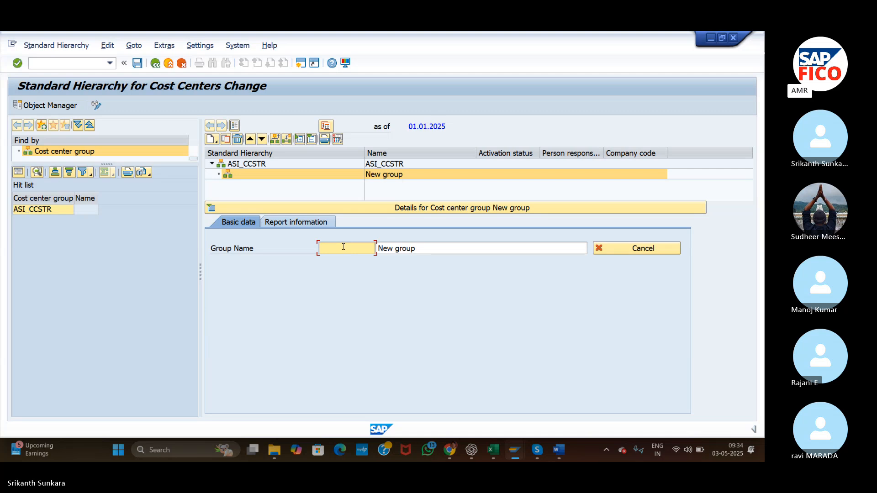
pyautogui.write('NA 1000')
pyautogui.moveTo(421, 249); pyautogui.dragTo(367, 252)
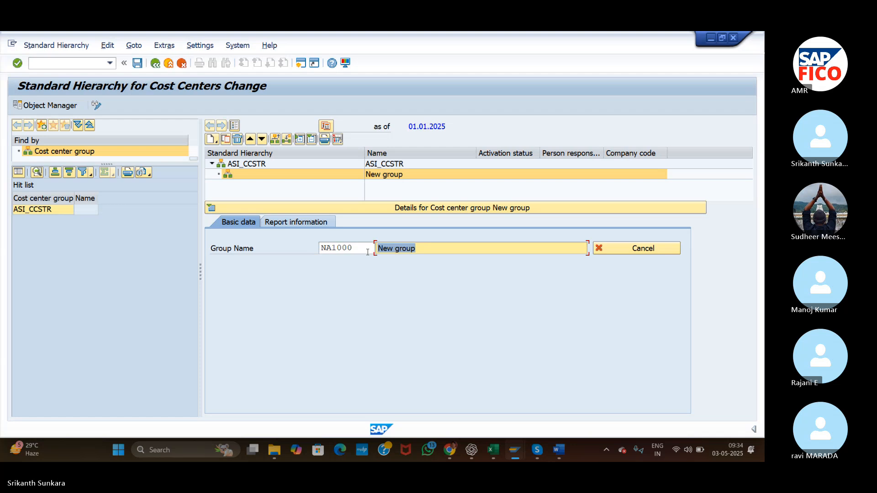
pyautogui.write('NA Produc')
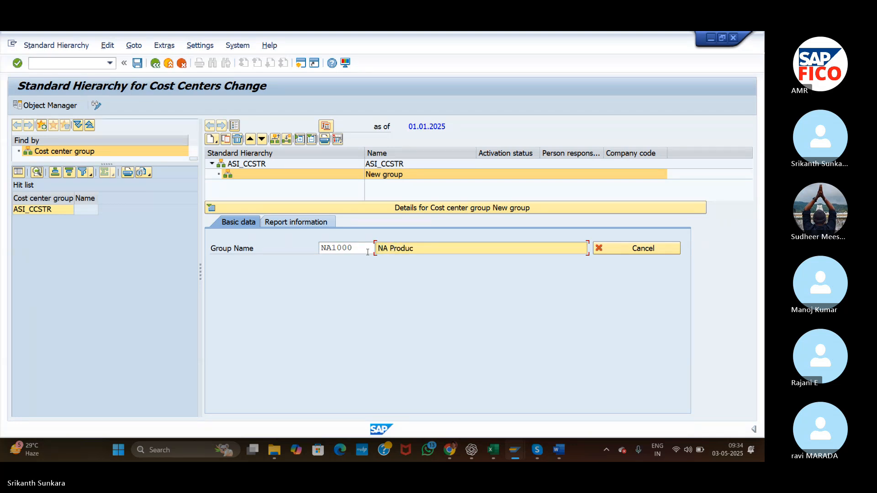
pyautogui.write('tions')
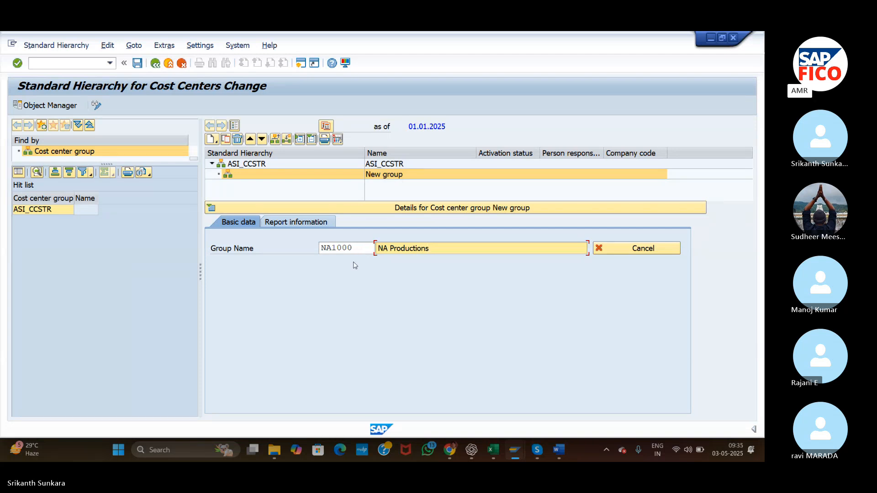
pyautogui.press('Return')
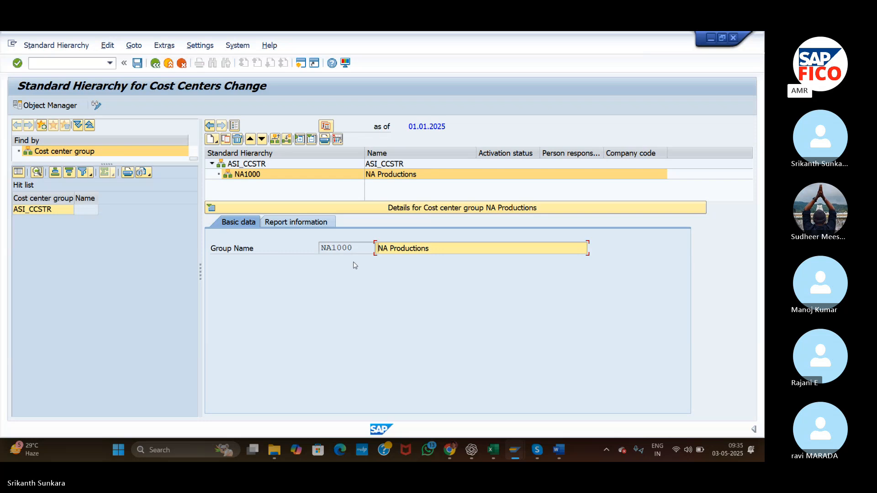
# Create a lower-level cost center group NA2000 named "NA Administration" under NA1000.
pyautogui.click(213, 142)
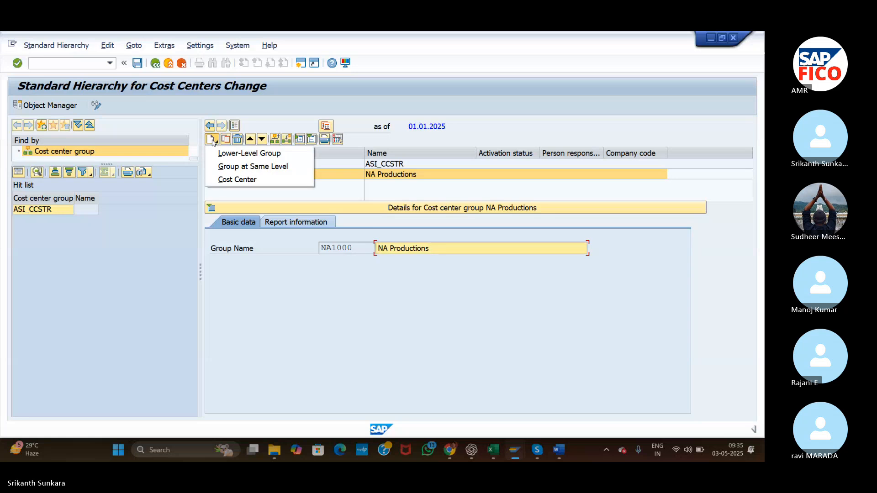
pyautogui.click(228, 155)
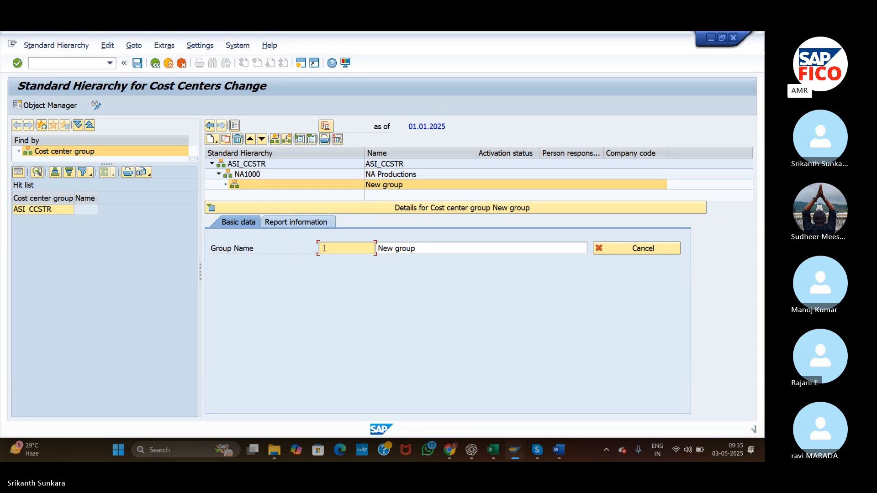
pyautogui.write('NA')
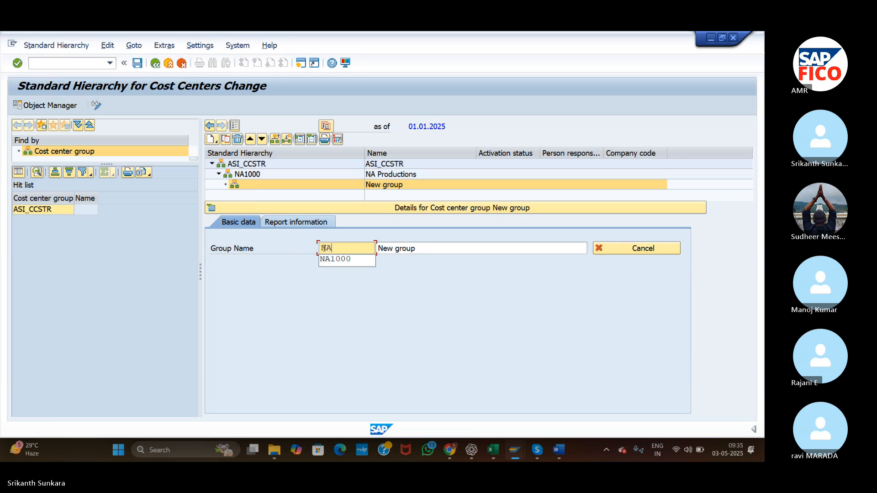
pyautogui.write('2000')
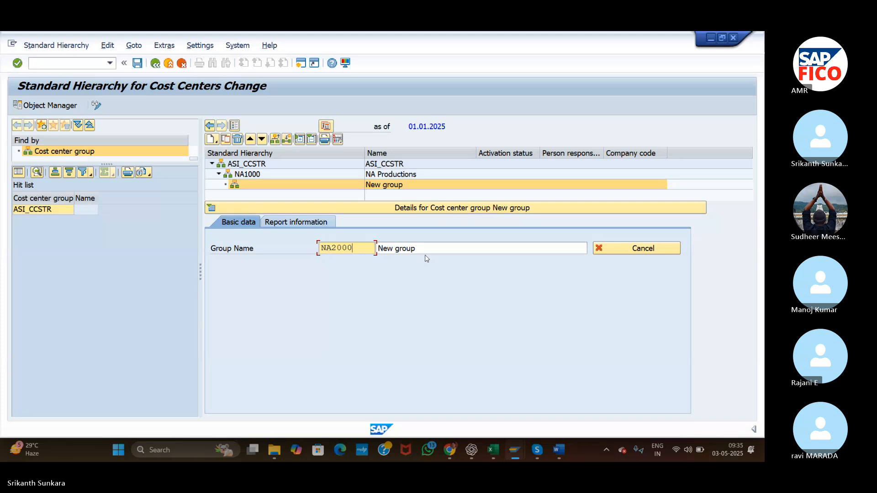
pyautogui.press('Tab')
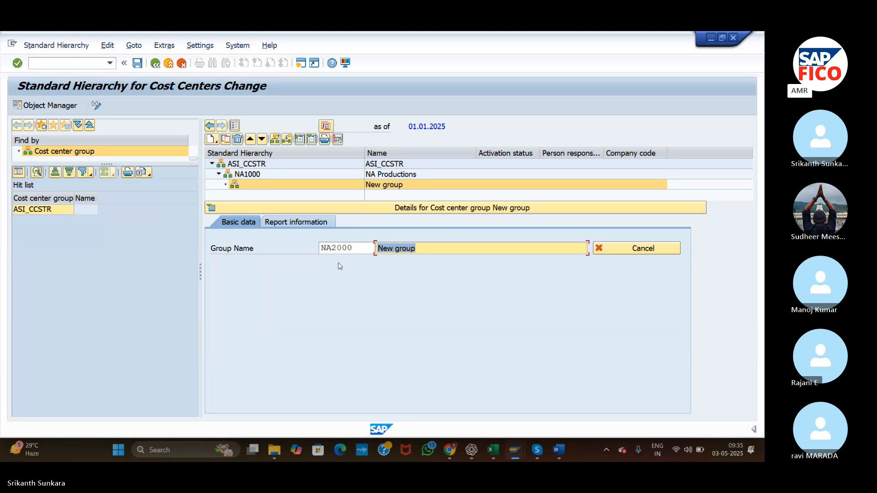
pyautogui.write('NA')
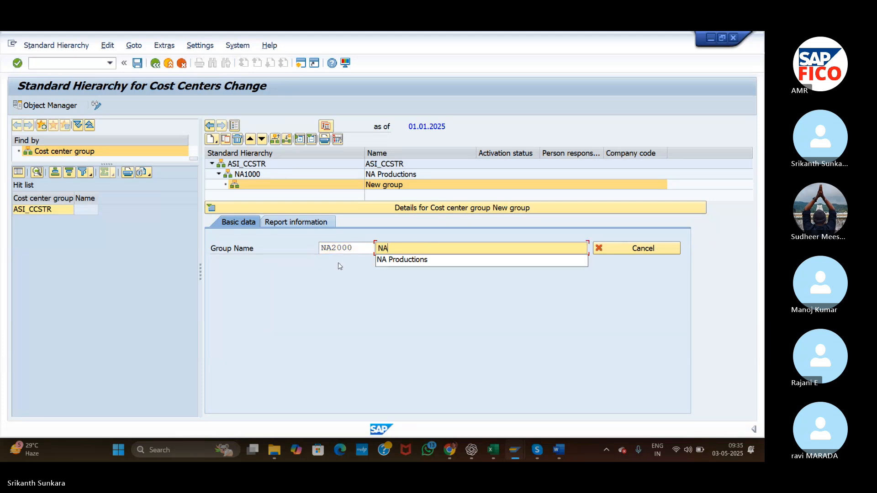
pyautogui.write(' Adm')
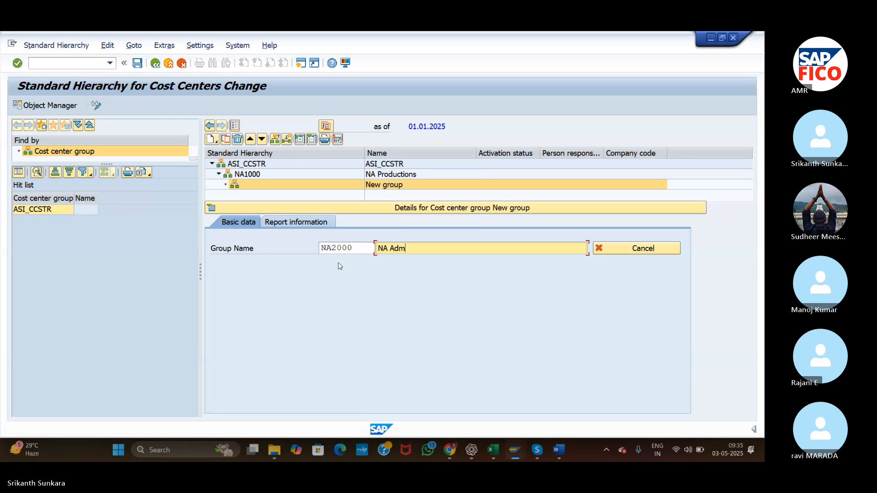
pyautogui.write('inist')
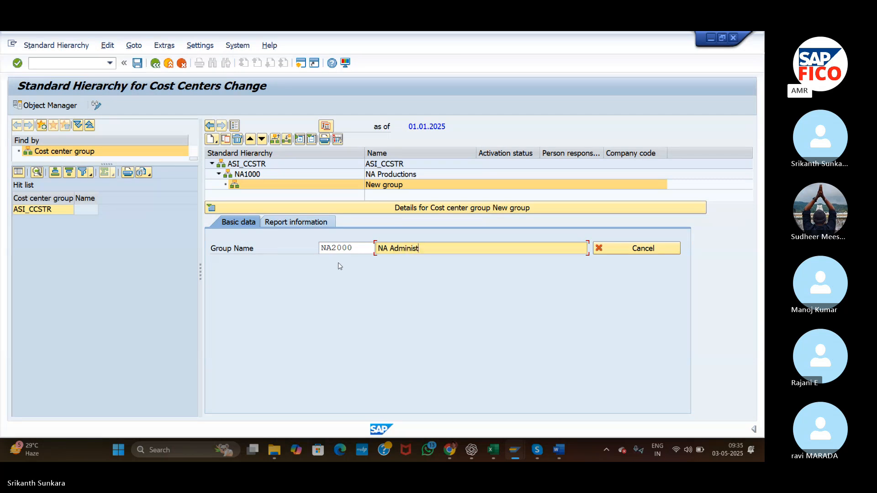
pyautogui.write('ration')
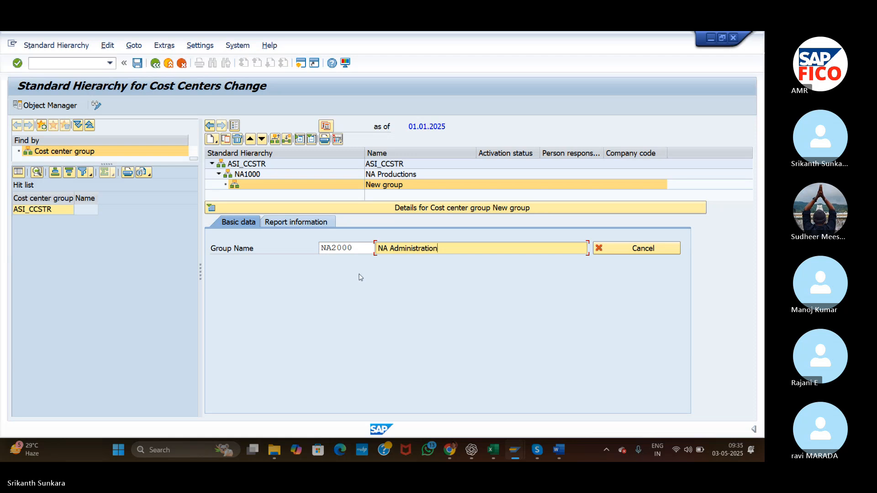
pyautogui.press('Return')
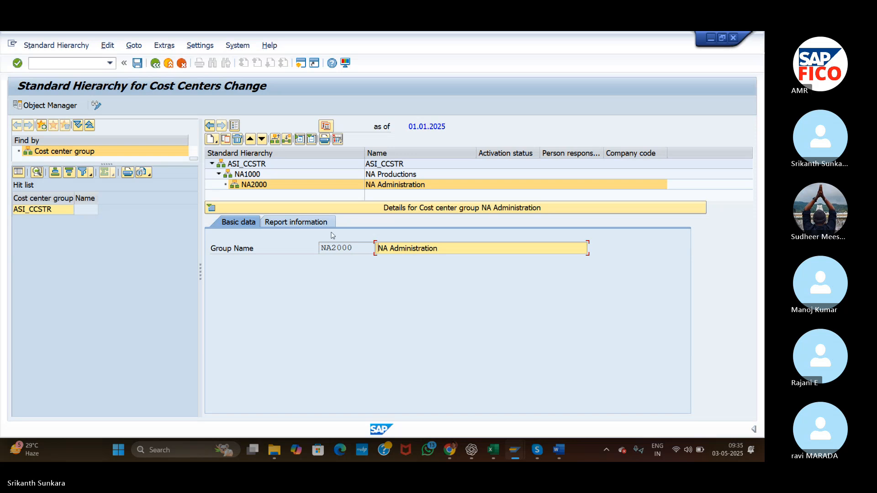
# Create a lower-level cost center group NA3000 named "NA Services" under NA2000 and save the standard hierarchy.
pyautogui.click(210, 141)
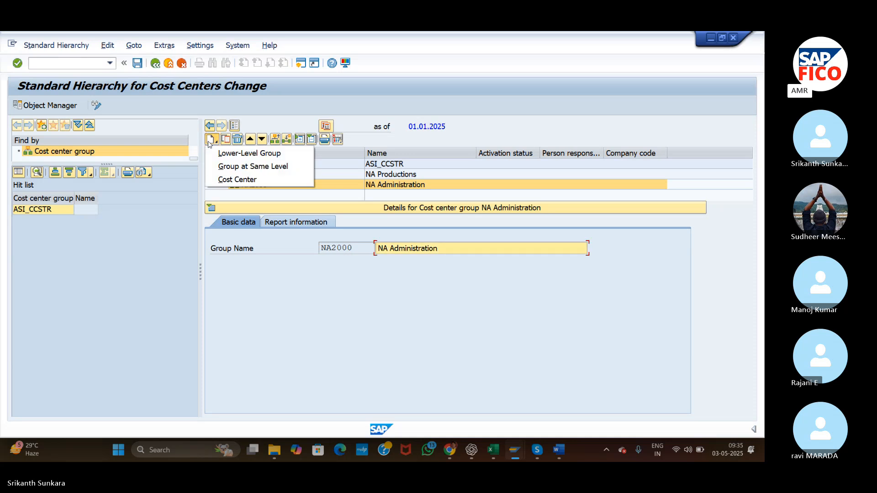
pyautogui.click(237, 153)
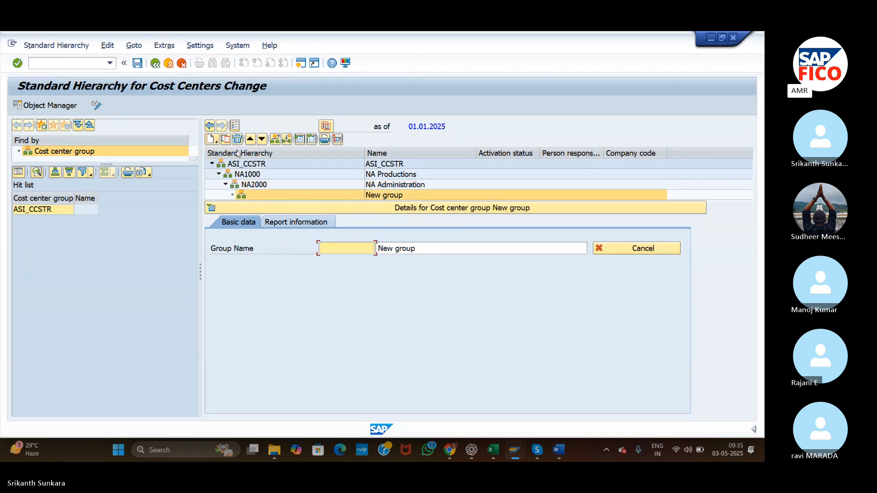
pyautogui.write('NA3000')
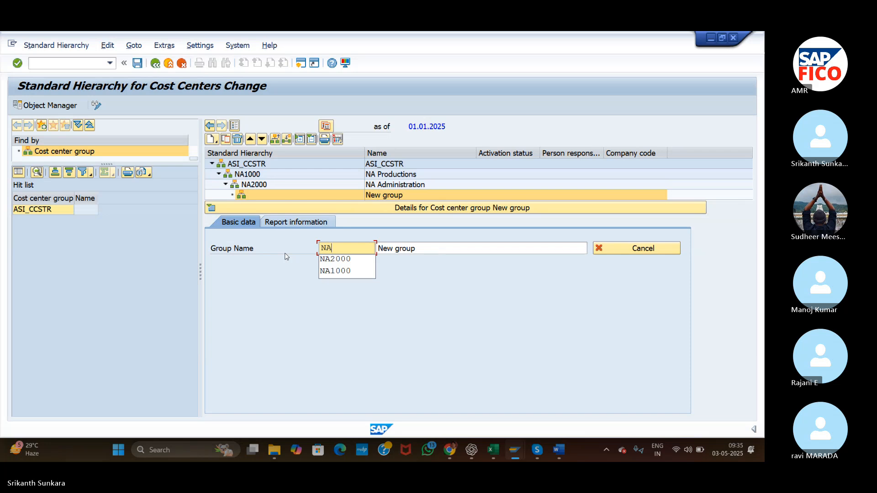
pyautogui.press('Tab')
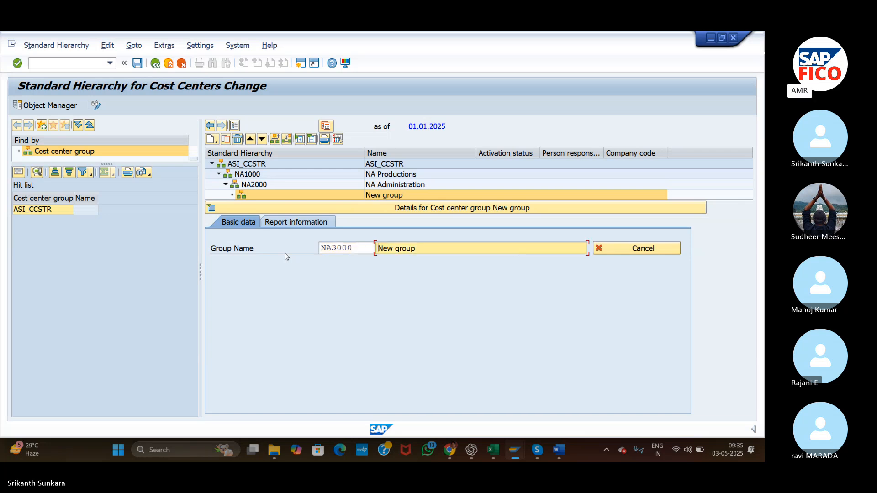
pyautogui.write('NA S')
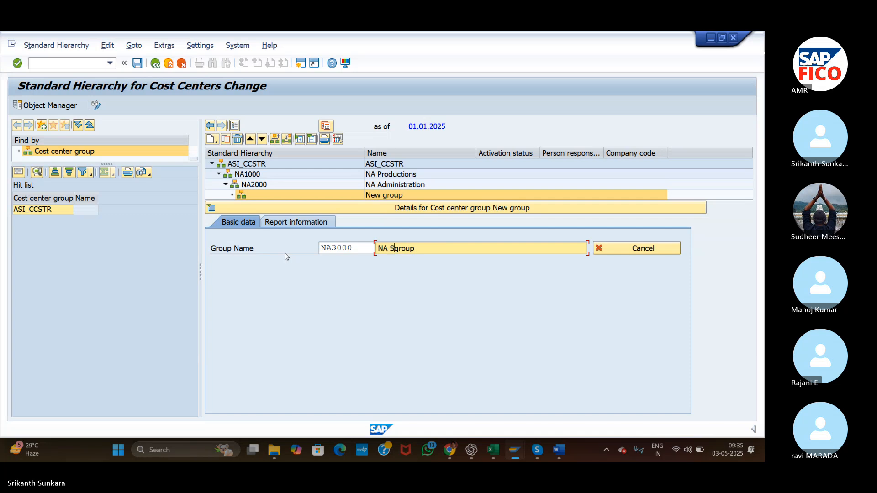
pyautogui.write('ervices')
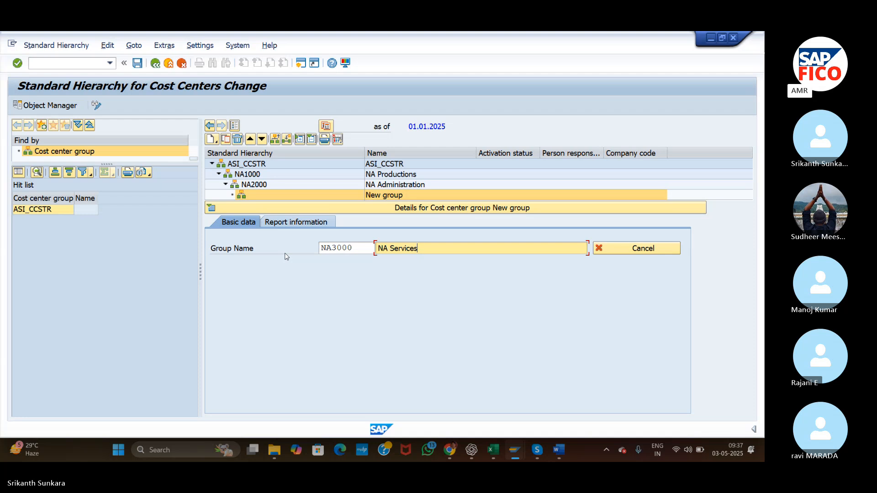
pyautogui.press('Return')
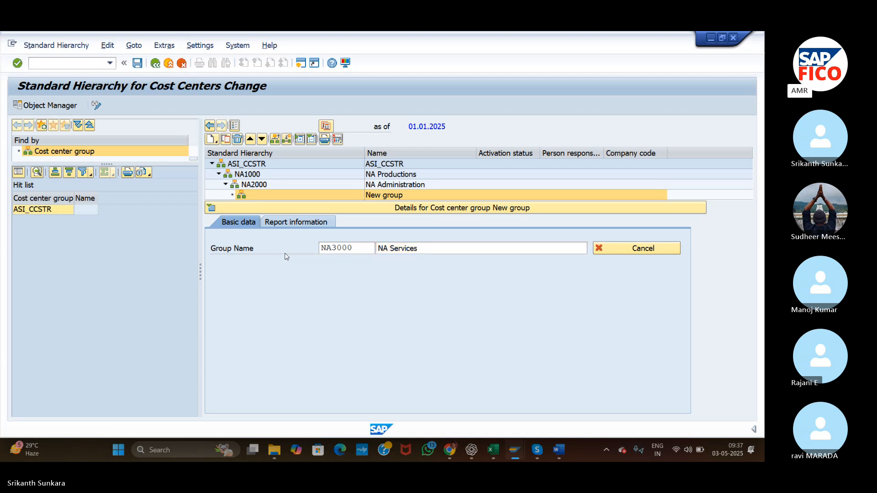
pyautogui.click(138, 63)
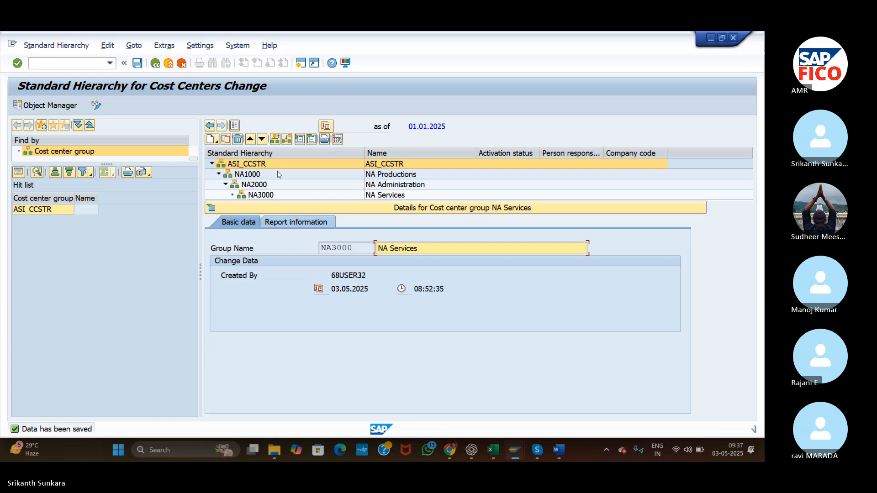
# Open transaction KS01 and enter NA1001 as the new cost center in controlling area ASI.
pyautogui.click(71, 65)
pyautogui.write('/n')
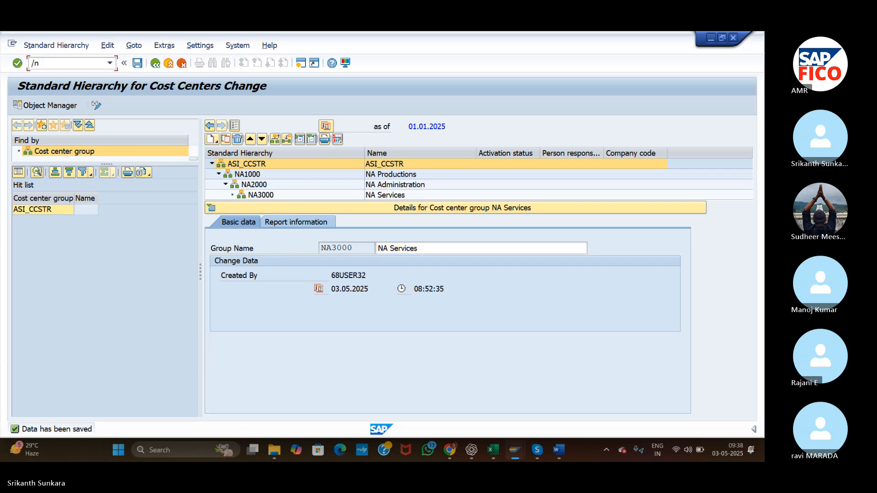
pyautogui.write('KS01')
pyautogui.press('Return')
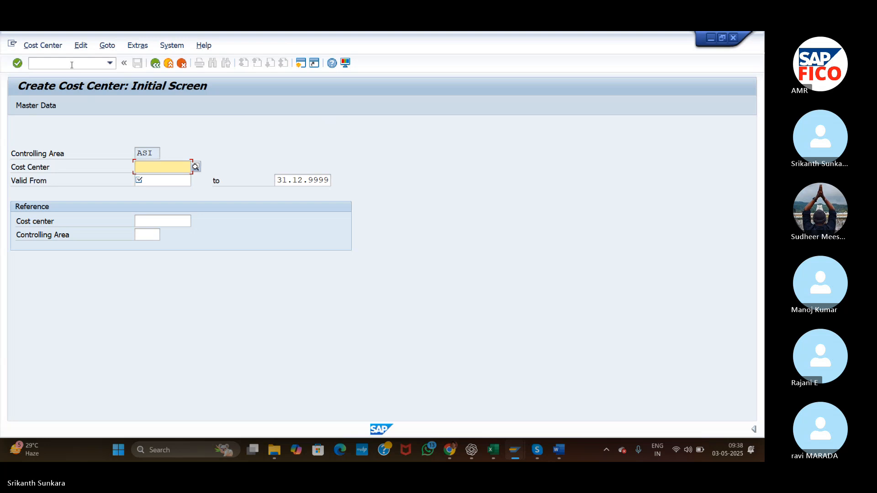
pyautogui.write('100')
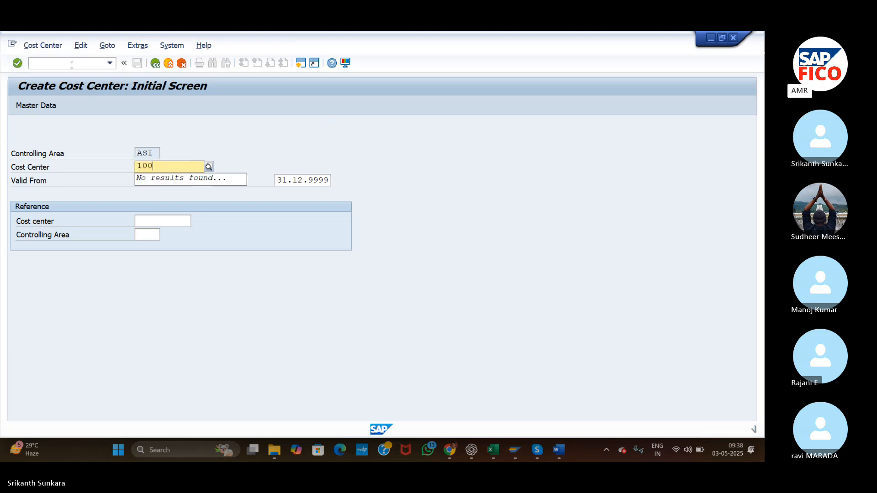
pyautogui.press('BackSpace')
pyautogui.press('BackSpace')
pyautogui.press('BackSpace')
pyautogui.write('NA1001')
pyautogui.press('Return')
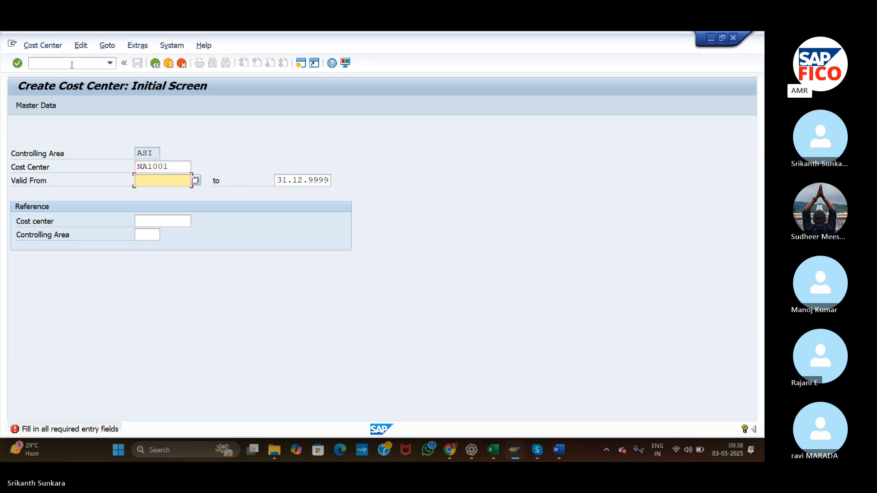
# Set the cost center's valid-from date to 01.05.2025 and proceed to its basic data.
pyautogui.write('03.0')
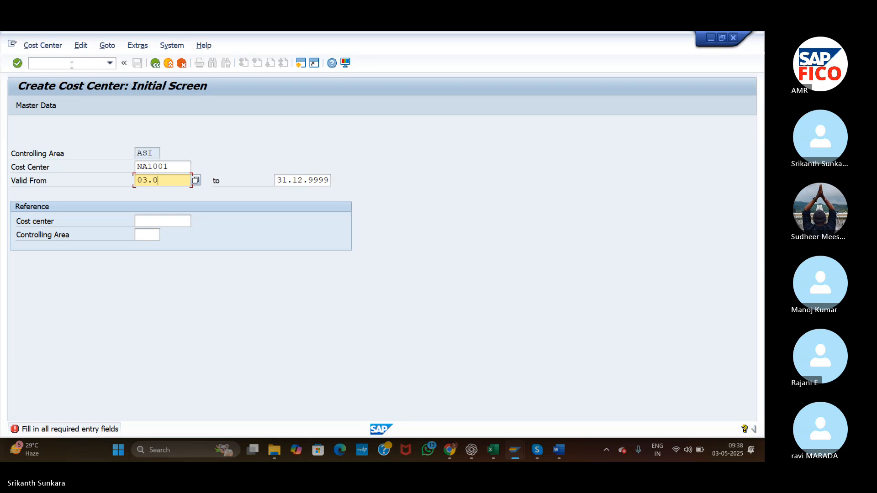
pyautogui.press('BackSpace')
pyautogui.press('BackSpace')
pyautogui.press('BackSpace')
pyautogui.press('BackSpace')
pyautogui.write('01')
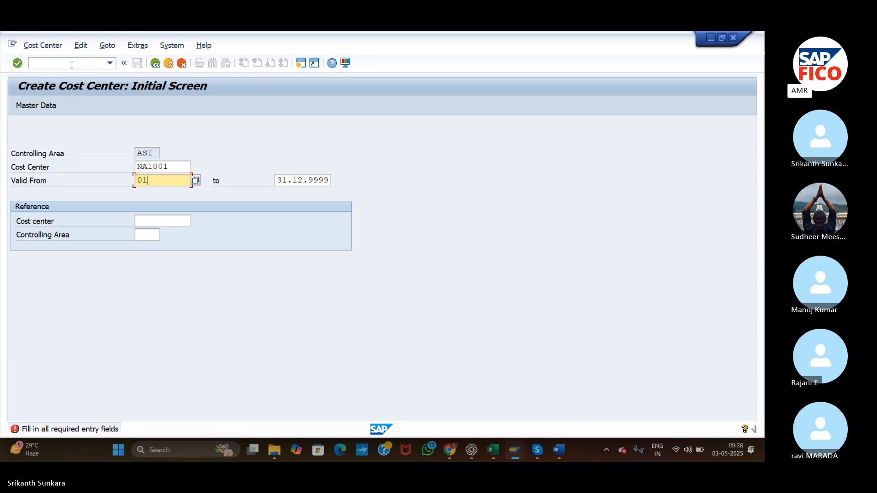
pyautogui.write('.05.2025')
pyautogui.press('Return')
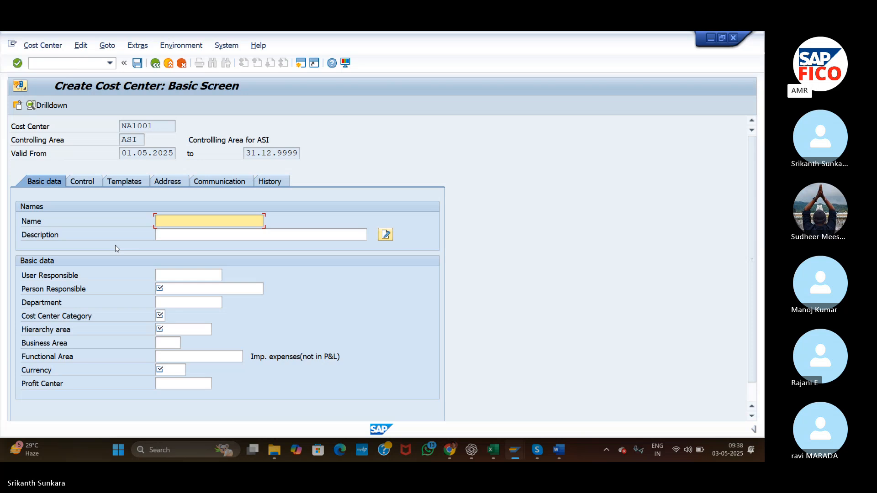
# Enter "NA production" as the cost center's name and "NA Production" as its description.
pyautogui.write('NA production')
pyautogui.click(174, 236)
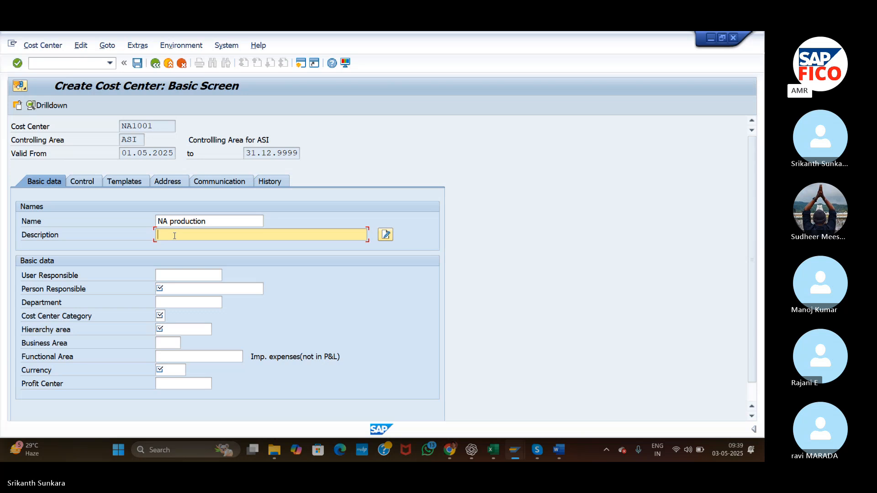
pyautogui.write('NA Production')
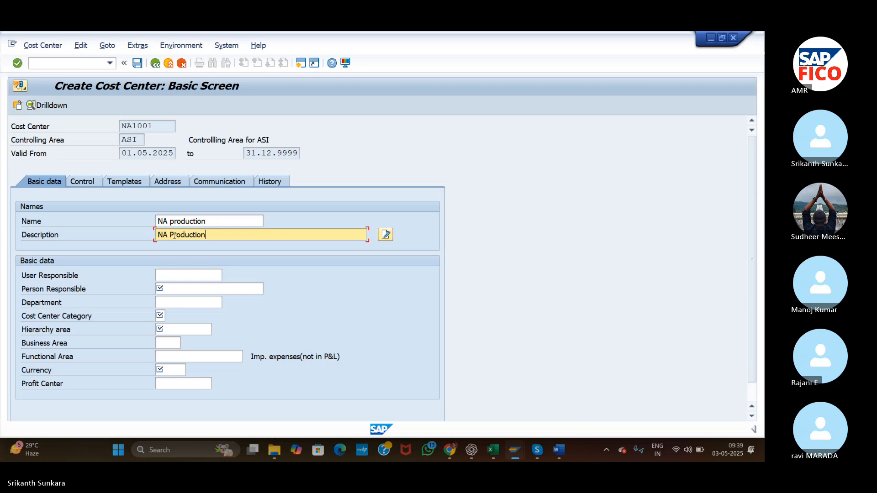
# Fill in the person responsible and set the department to Production.
pyautogui.click(194, 284)
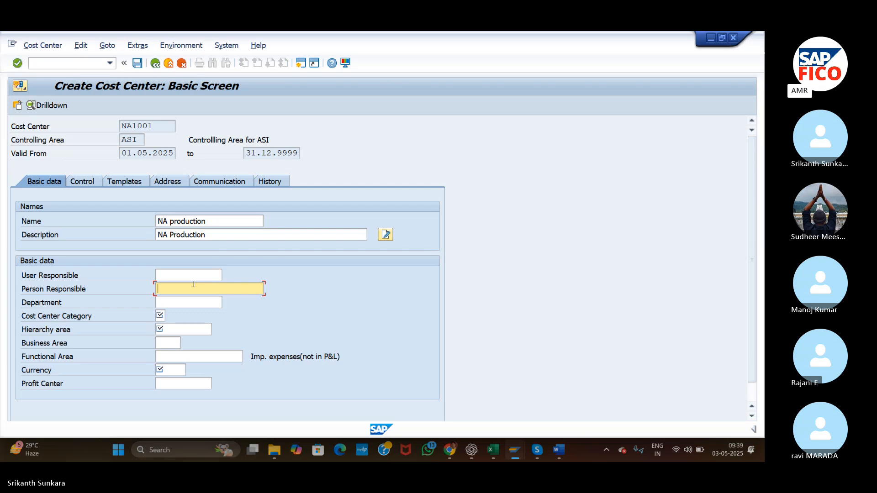
pyautogui.write('jeevan')
pyautogui.click(177, 304)
pyautogui.write('P')
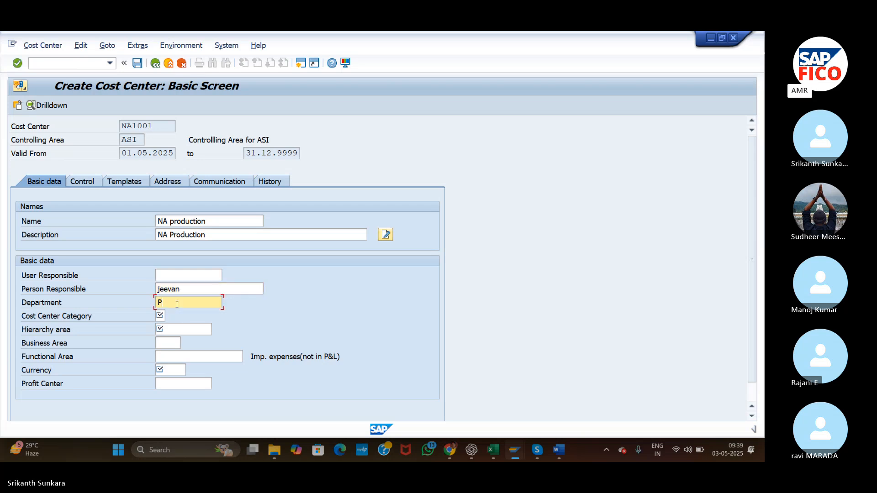
pyautogui.write('roduction')
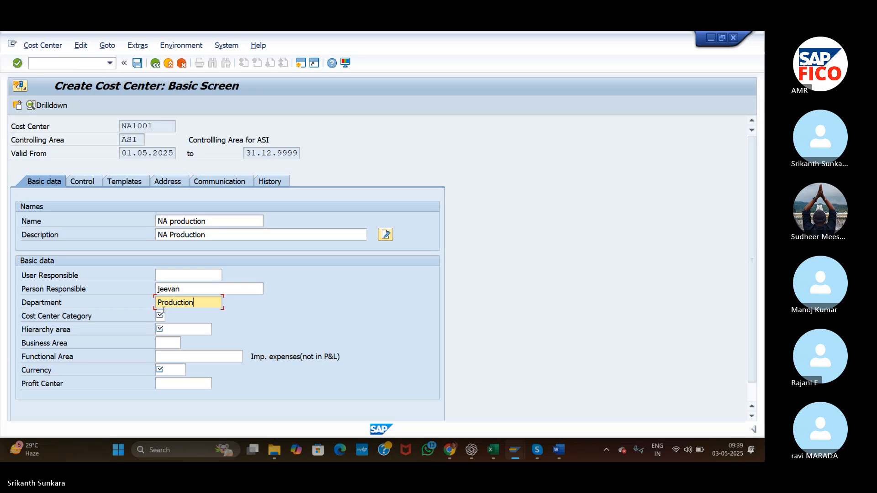
# Assign cost center category 1 (Production) and hierarchy area NA1000 (NA Productions).
pyautogui.click(162, 315)
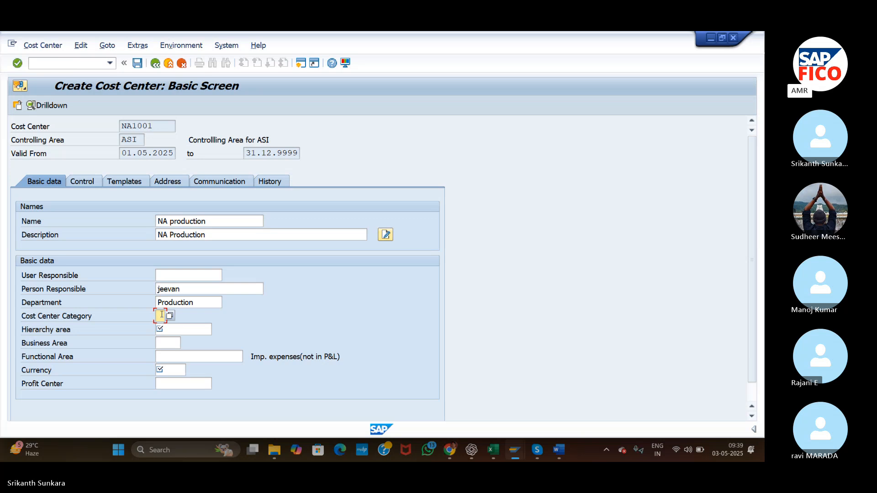
pyautogui.click(170, 316)
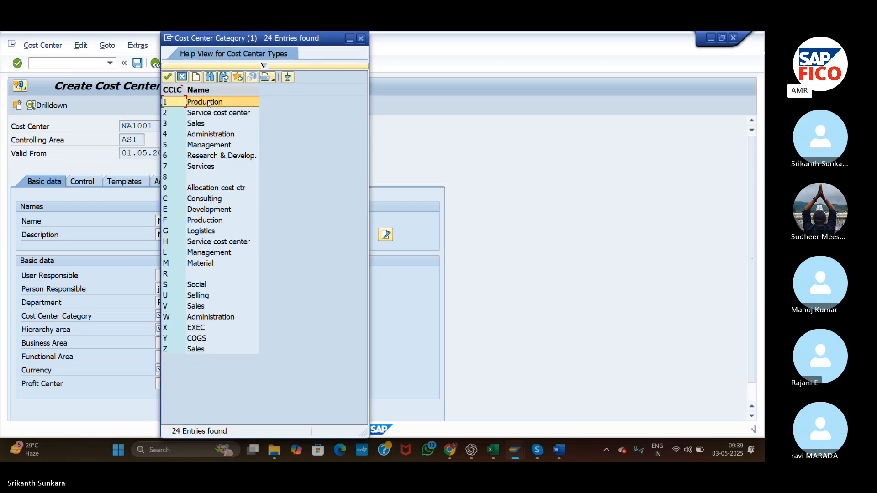
pyautogui.doubleClick(208, 103)
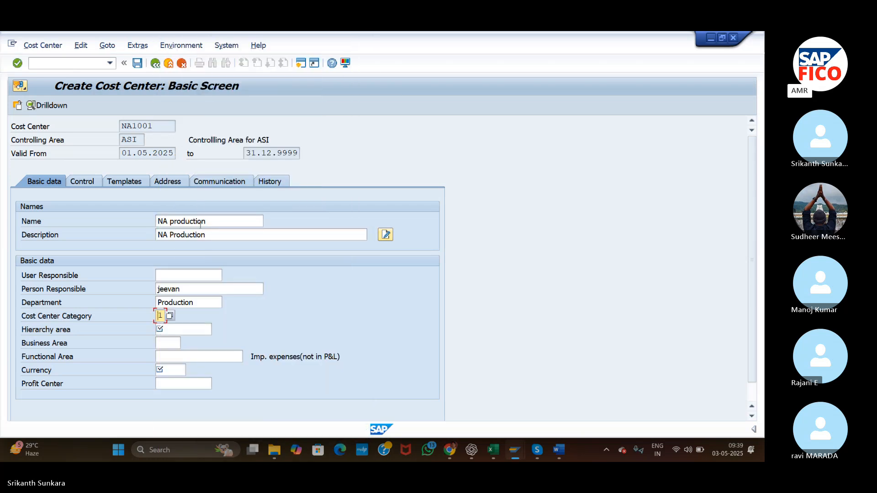
pyautogui.click(178, 328)
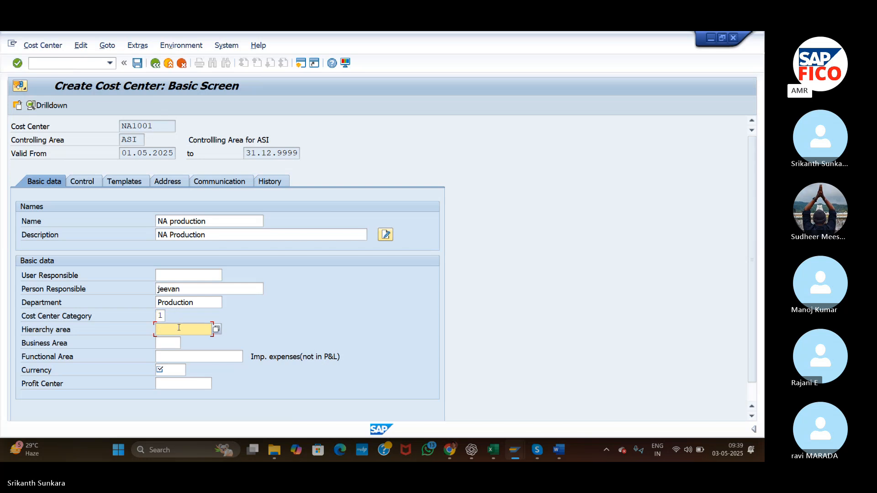
pyautogui.click(216, 329)
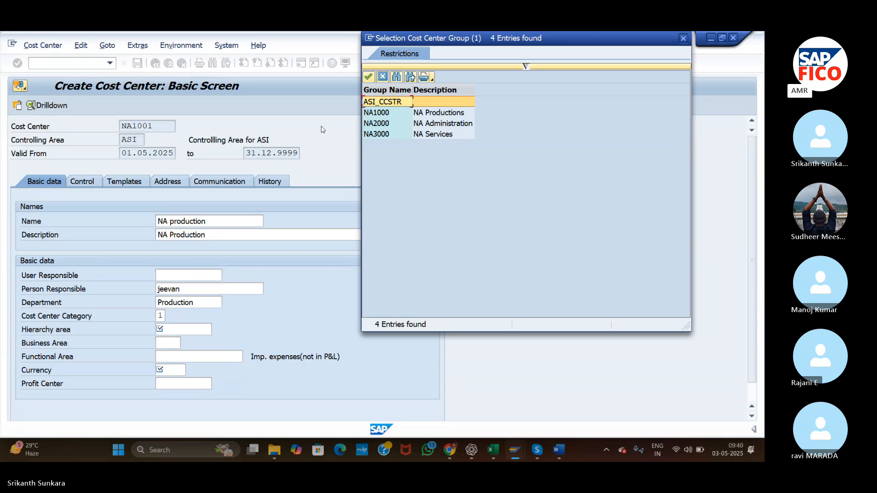
pyautogui.click(433, 113)
pyautogui.doubleClick(433, 113)
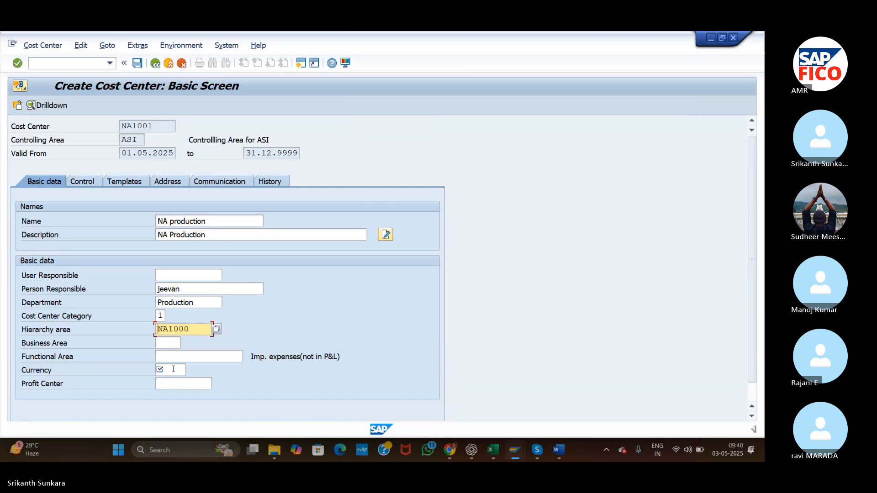
# Set the currency to INR and continue to the control indicators without specifying a profit center.
pyautogui.click(172, 370)
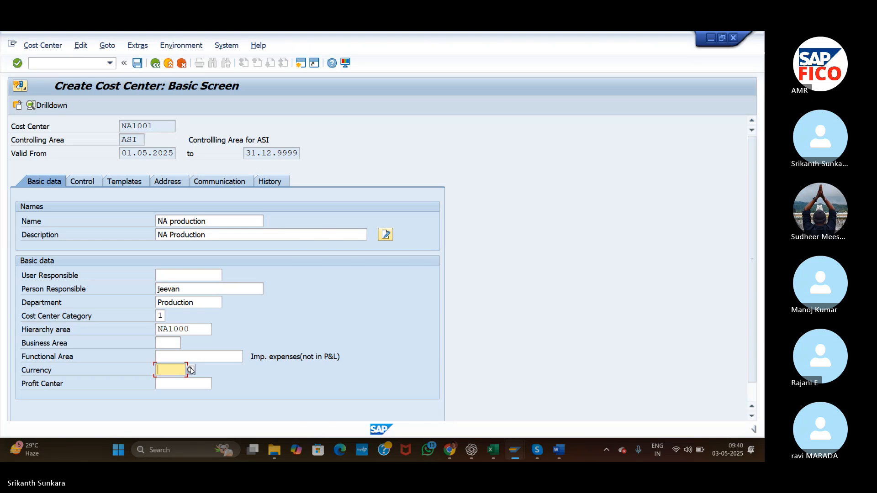
pyautogui.click(190, 370)
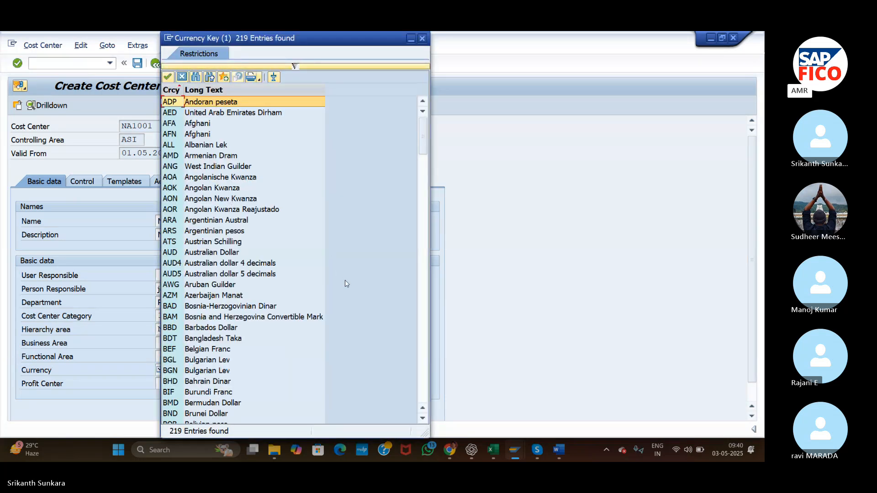
pyautogui.click(423, 345)
pyautogui.click(423, 345)
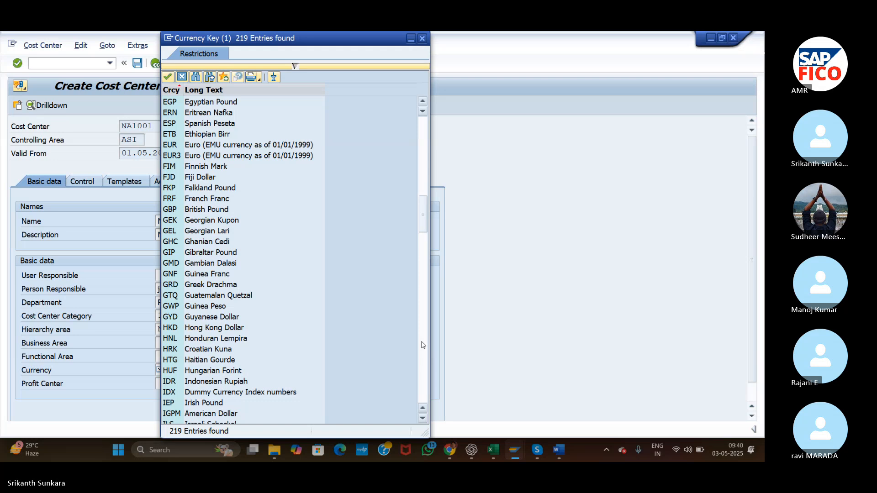
pyautogui.click(423, 345)
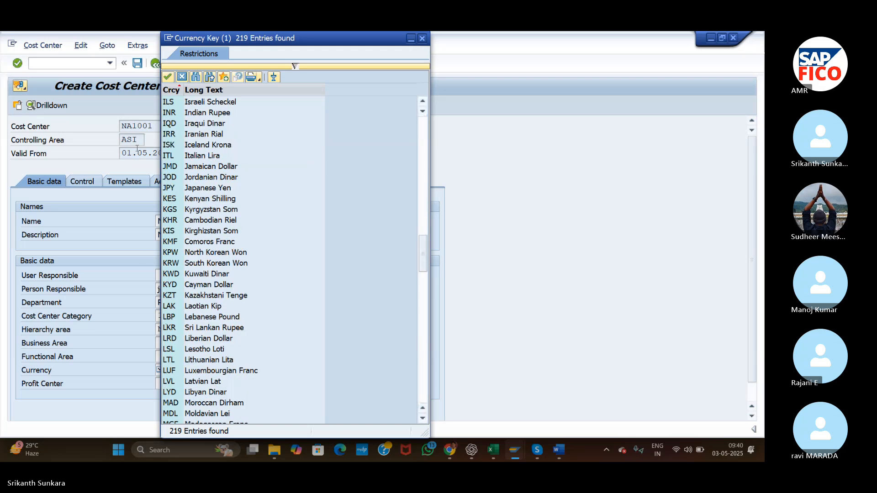
pyautogui.doubleClick(190, 113)
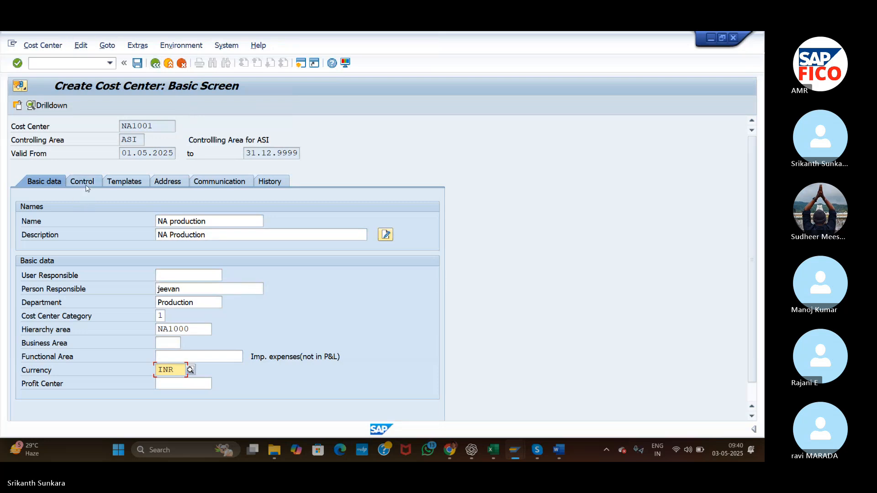
pyautogui.press('Return')
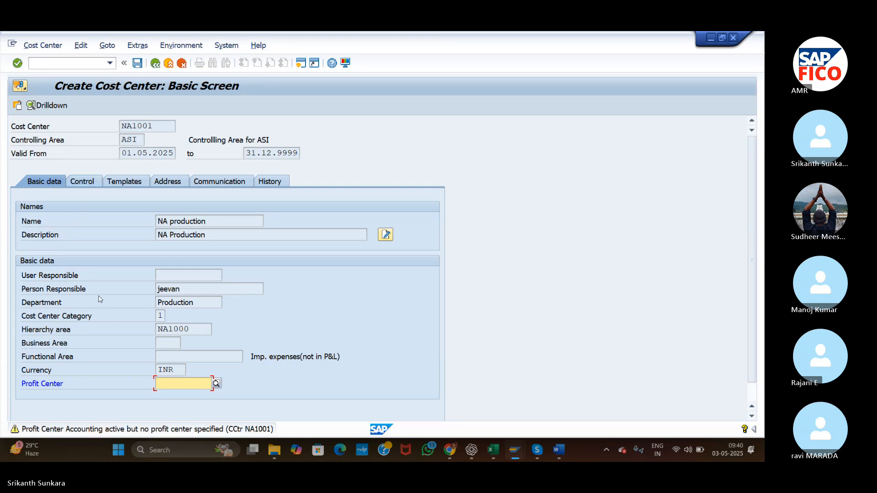
pyautogui.press('Return')
pyautogui.press('Return')
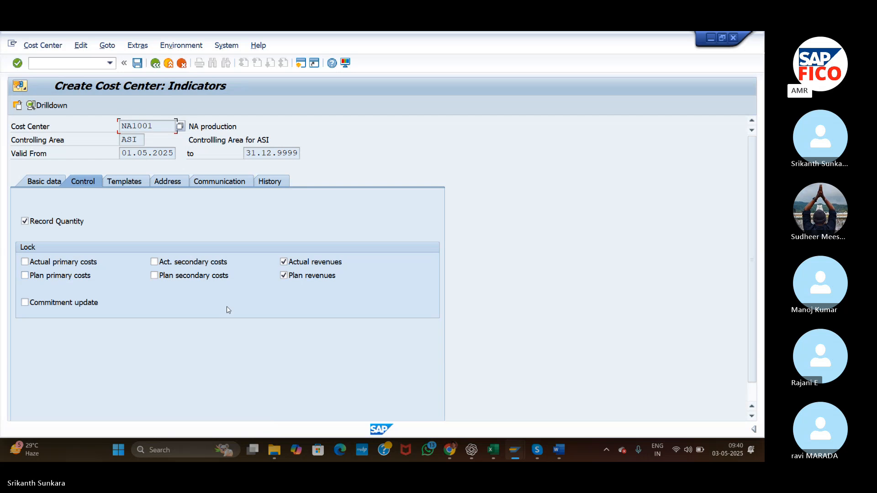
# Remove the locks on actual revenues and plan revenues, and save cost center NA1001.
pyautogui.click(283, 262)
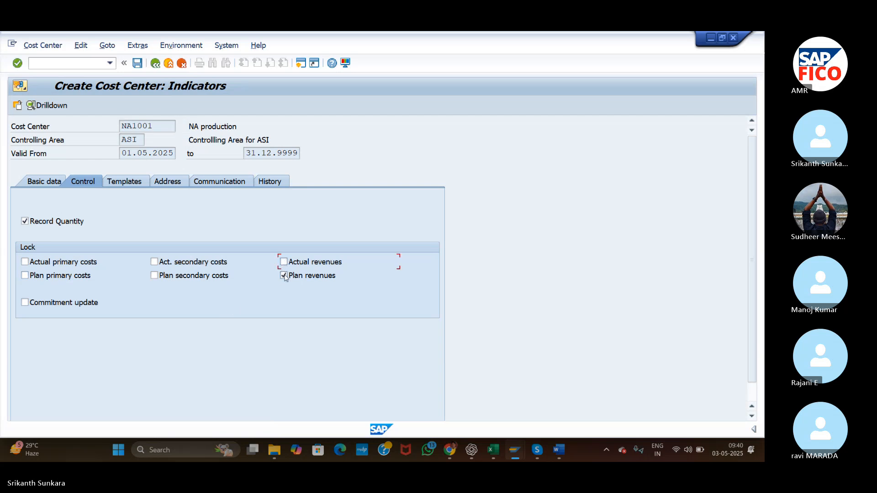
pyautogui.click(284, 276)
pyautogui.click(139, 66)
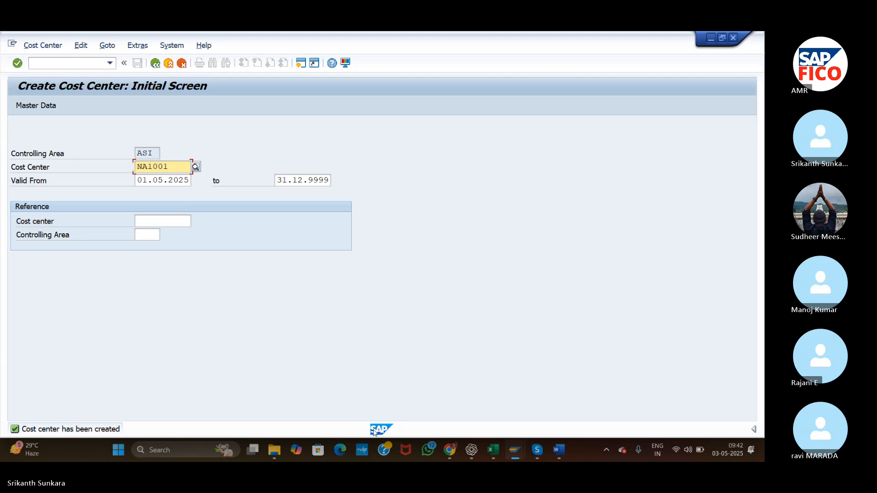
# Switch to the Skype meeting window.
pyautogui.moveTo(464, 452)
pyautogui.click(537, 450)
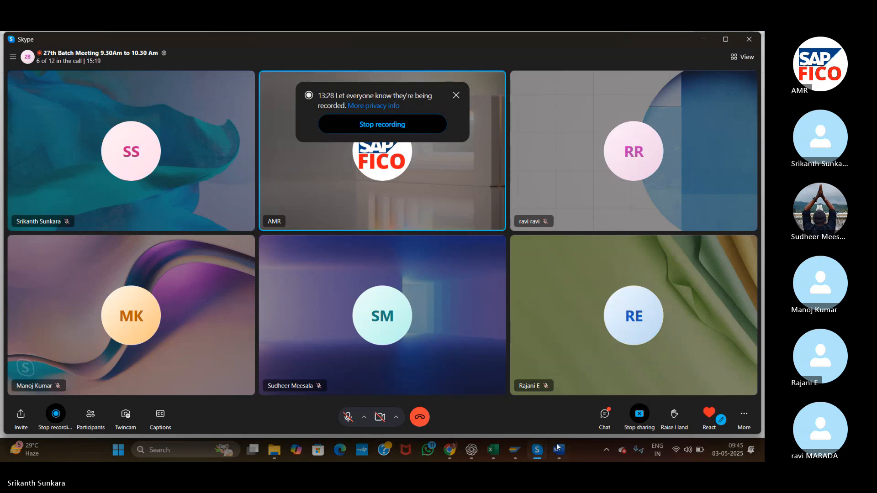
# Switch back to the SAP session showing the initial screen for creating cost centers.
pyautogui.moveTo(516, 452)
pyautogui.click(553, 387)
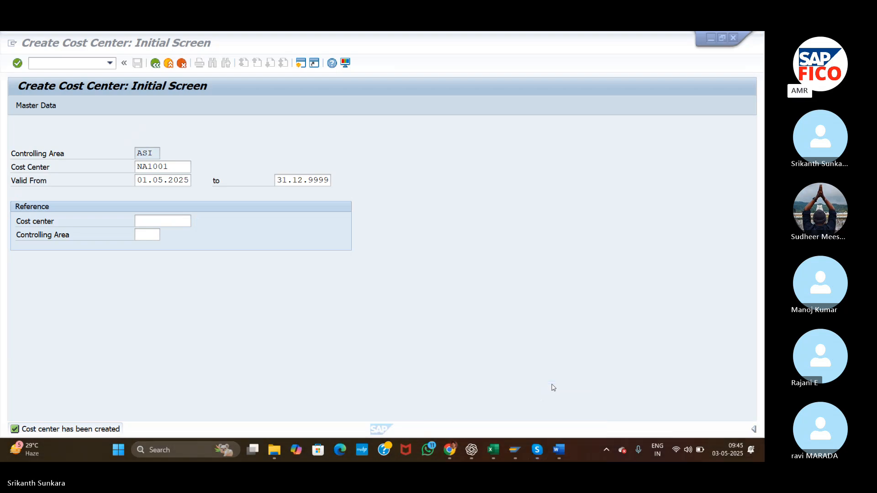
pyautogui.click(691, 105)
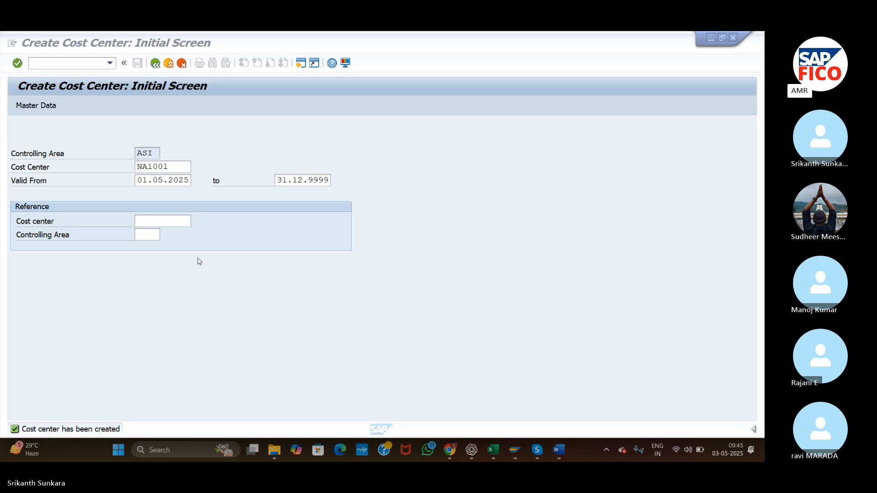
# Enter NA2001 as the new cost center in controlling area ASI and continue to its basic data.
pyautogui.click(175, 169)
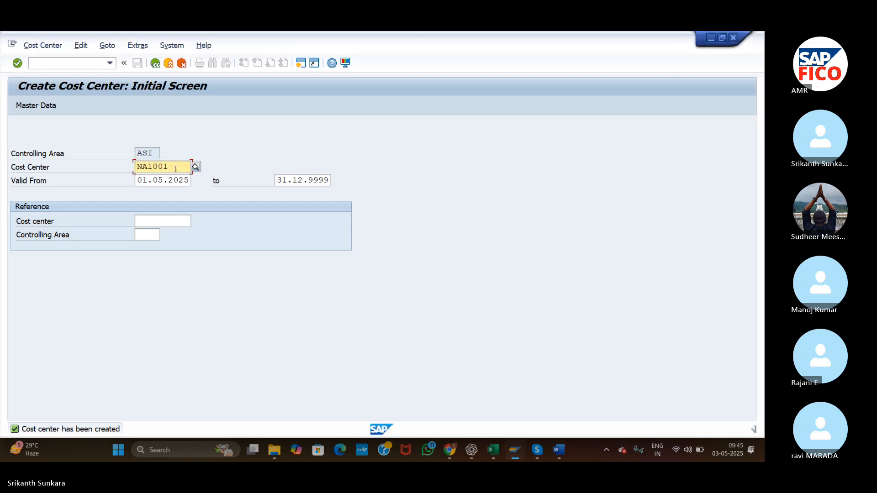
pyautogui.doubleClick(176, 169)
pyautogui.press('BackSpace')
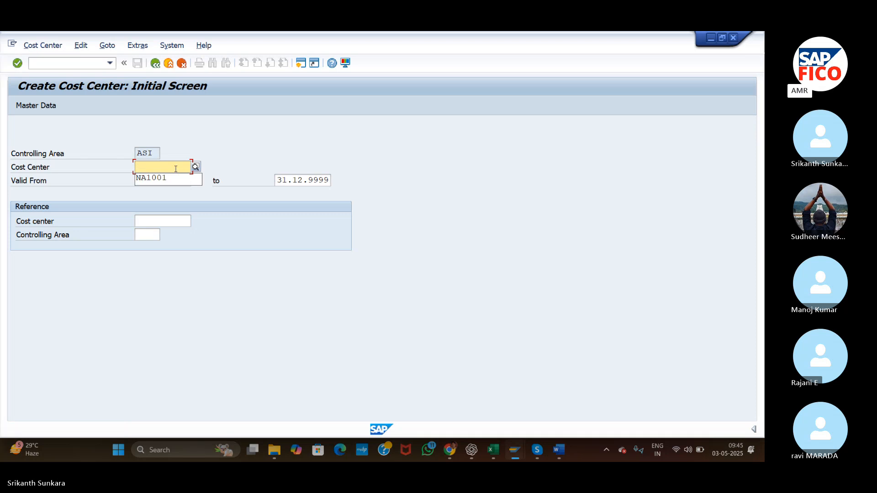
pyautogui.write('NA2')
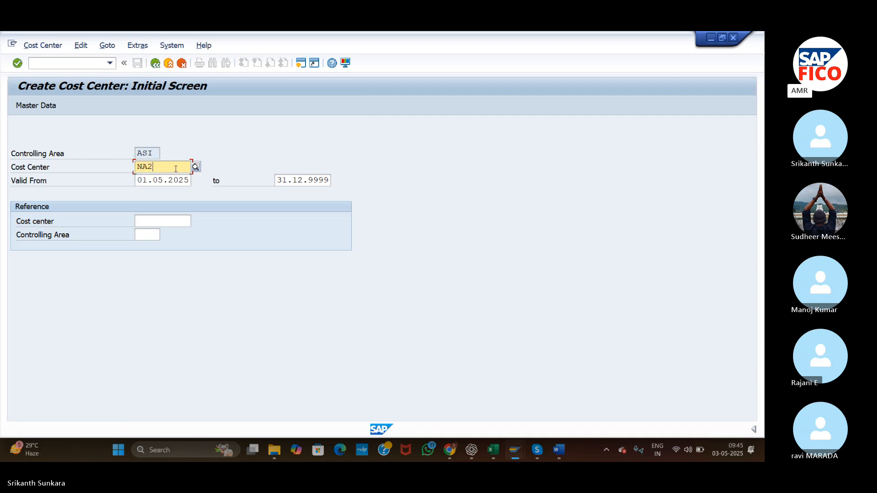
pyautogui.write('001')
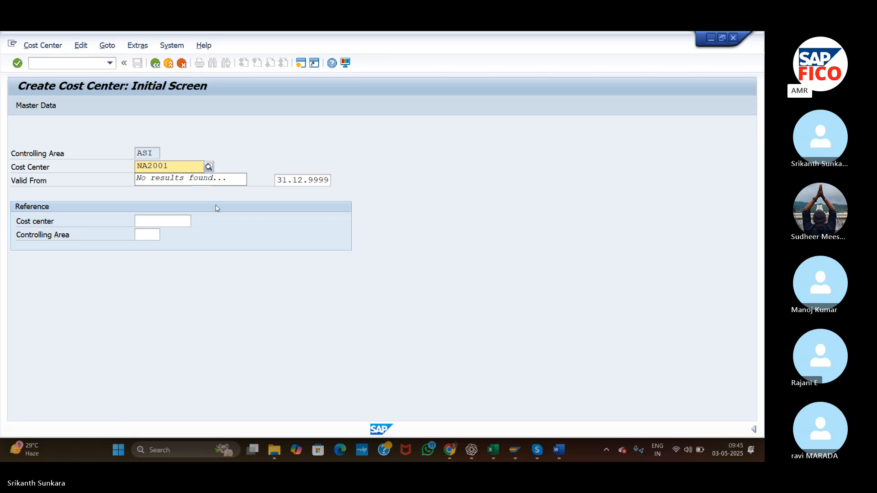
pyautogui.click(254, 166)
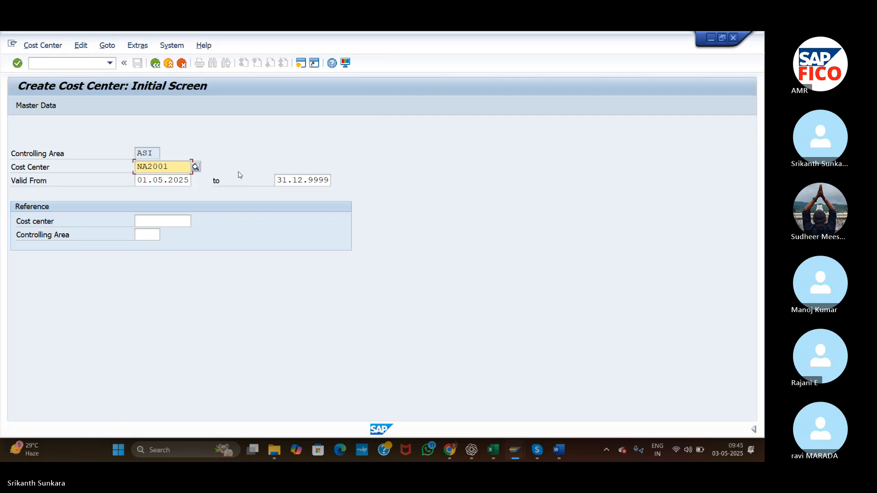
pyautogui.press('Return')
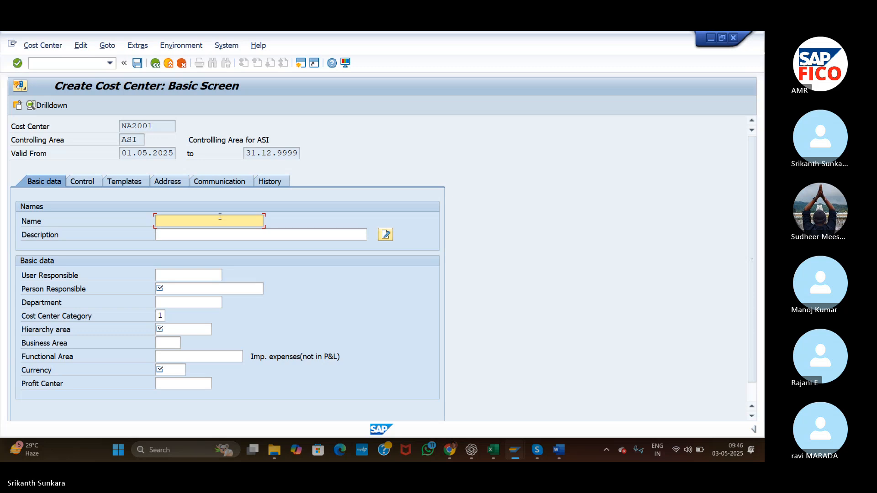
# Enter NA Administration as both the name and the description of cost center NA2001.
pyautogui.write('NA')
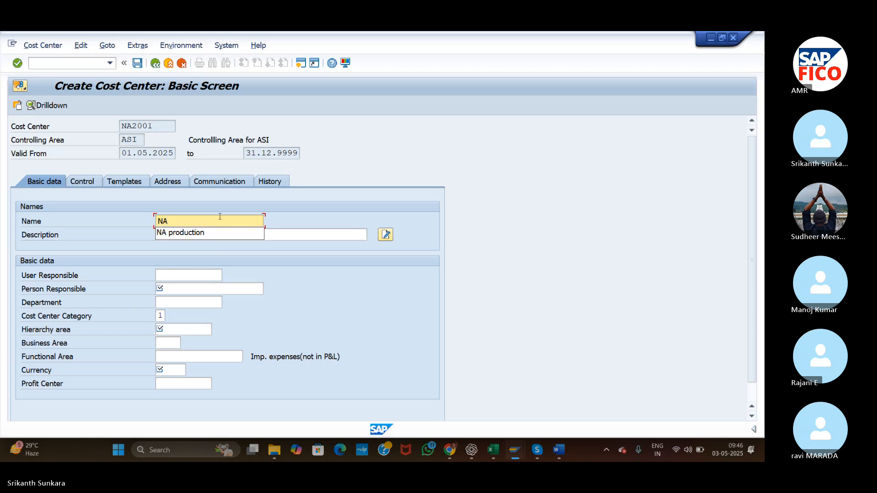
pyautogui.write(' Administ')
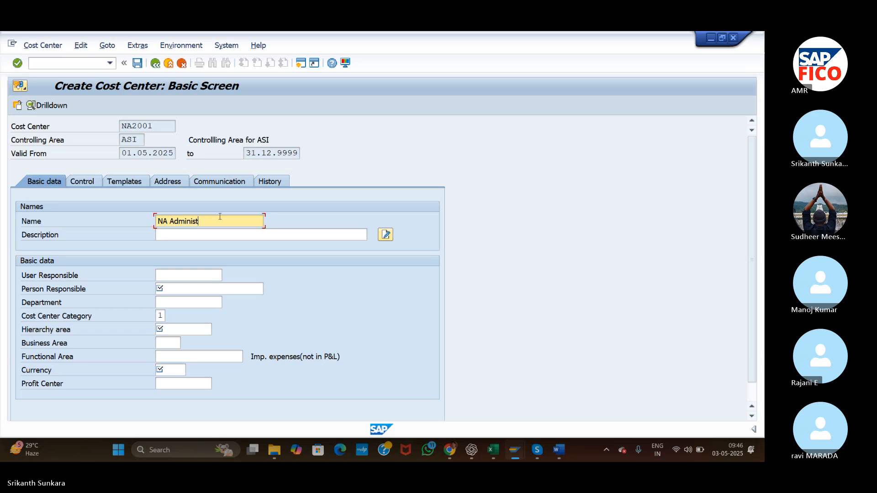
pyautogui.write('ration')
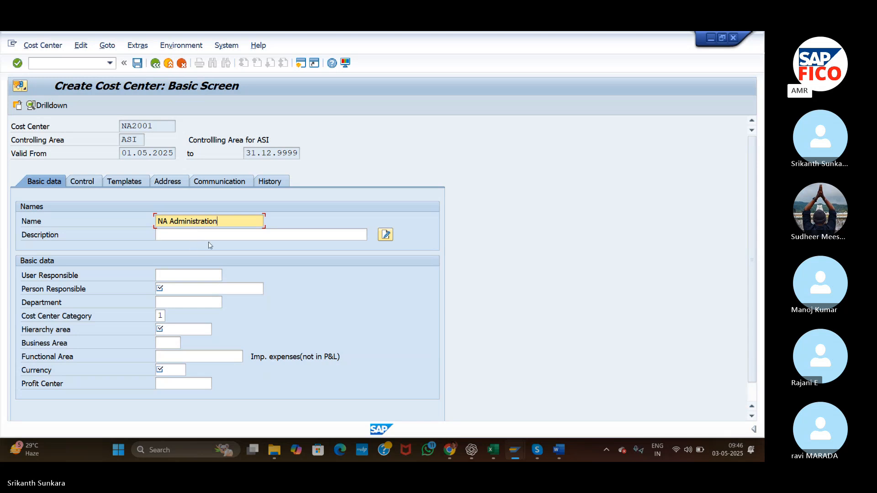
pyautogui.click(219, 234)
pyautogui.click(221, 223)
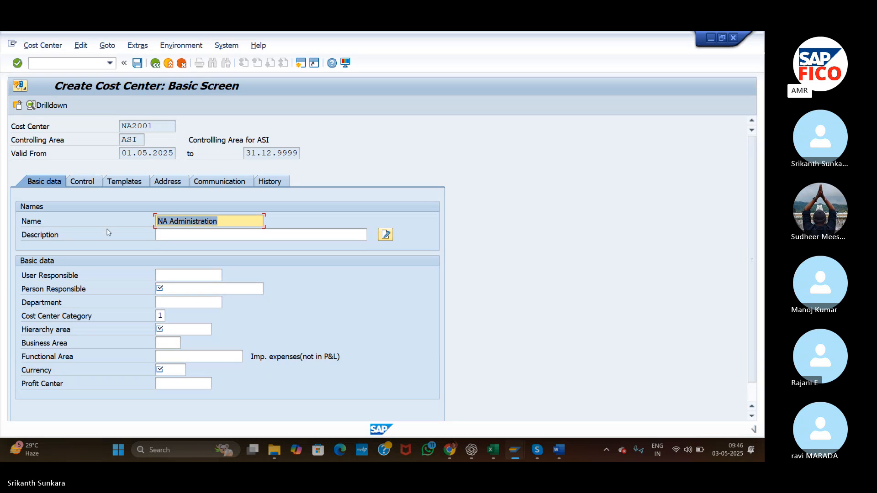
pyautogui.doubleClick(183, 237)
pyautogui.write('NA Administration')
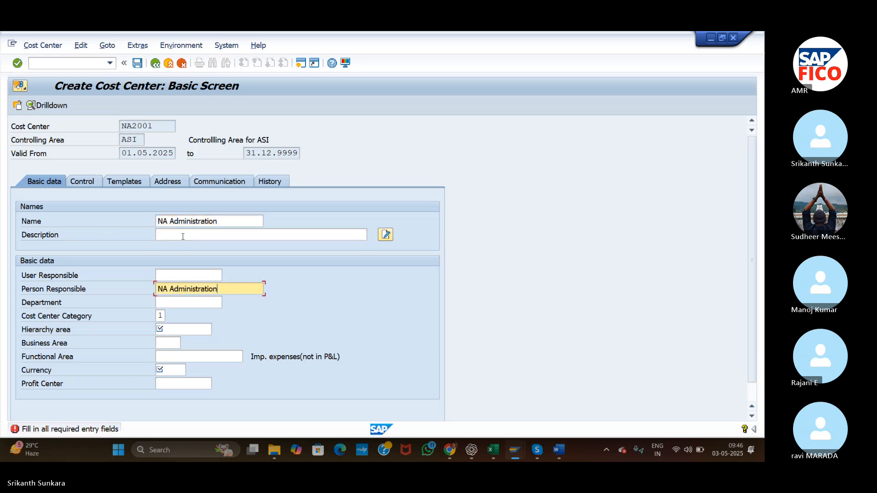
pyautogui.hotkey('ctrl', 'z')
pyautogui.click(191, 233)
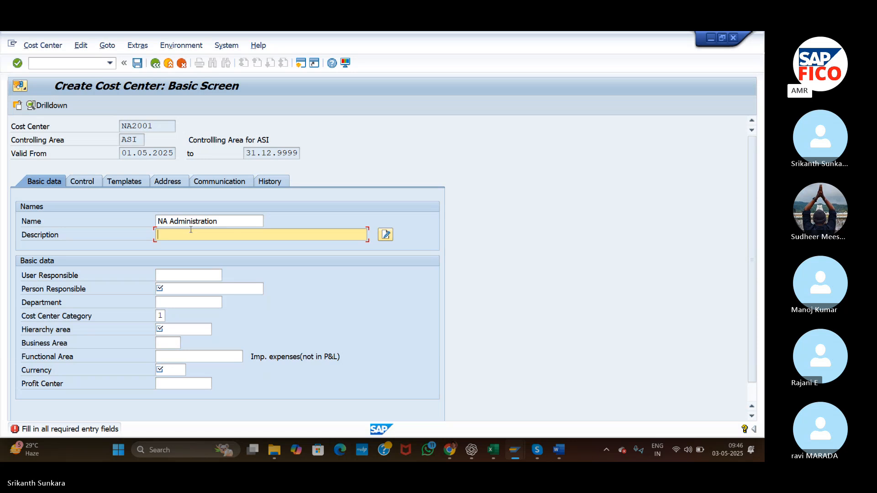
pyautogui.write('NA Administration')
# Fill in the person responsible's name and set the department to Admin.
pyautogui.click(180, 289)
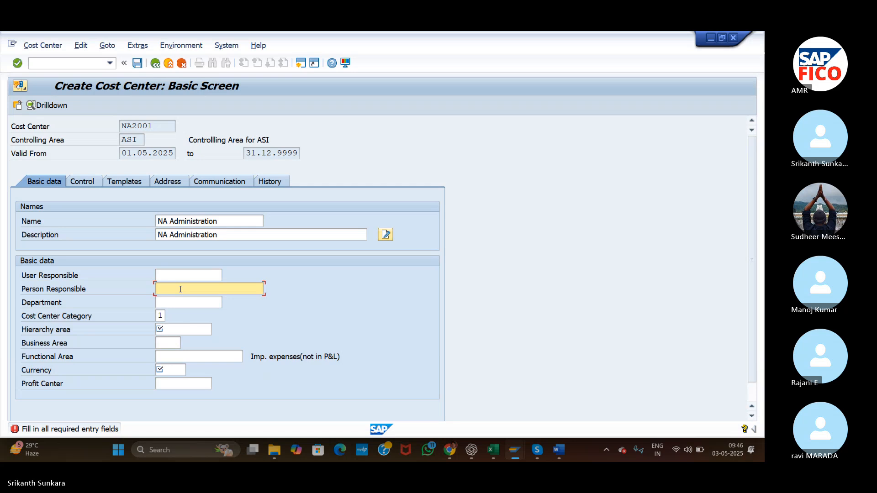
pyautogui.write('karthik')
pyautogui.click(168, 306)
pyautogui.write('Admin')
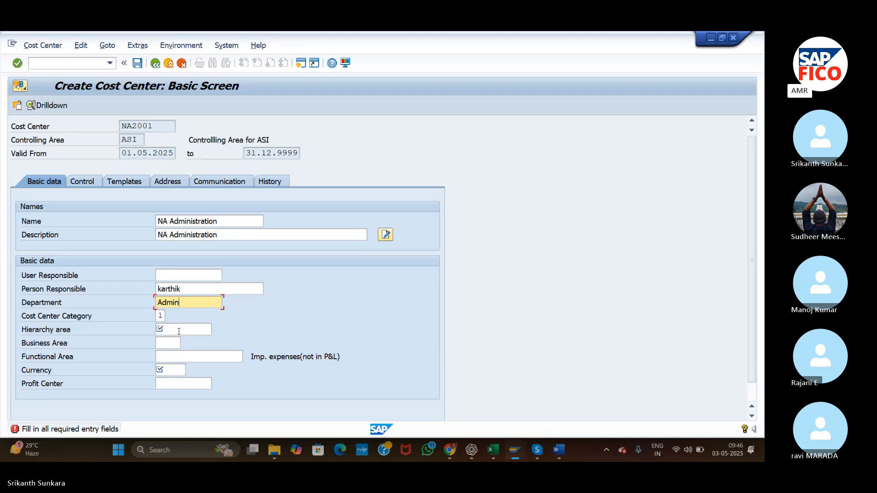
# Assign cost center category 4 (Administration) and hierarchy area NA2000 (NA Administration).
pyautogui.click(160, 315)
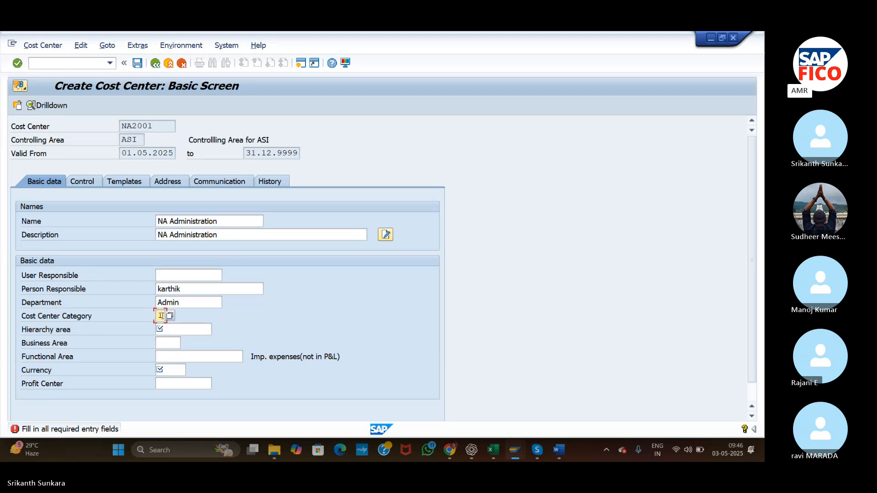
pyautogui.click(169, 315)
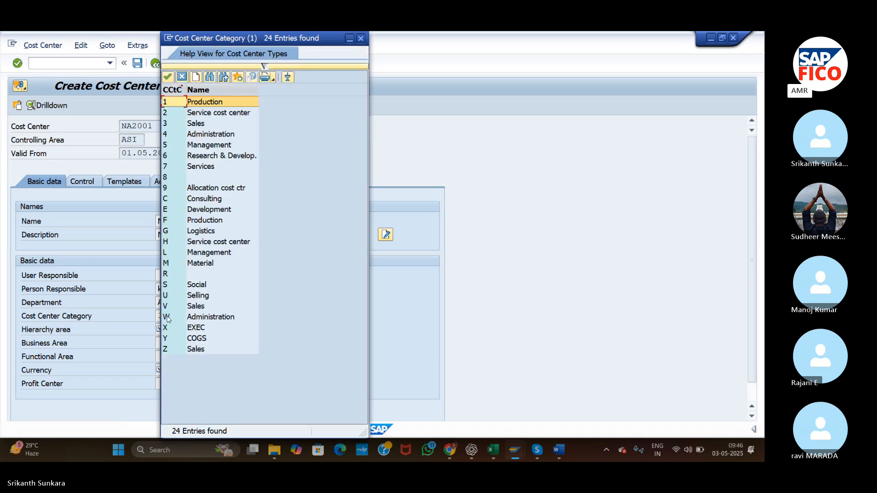
pyautogui.doubleClick(199, 135)
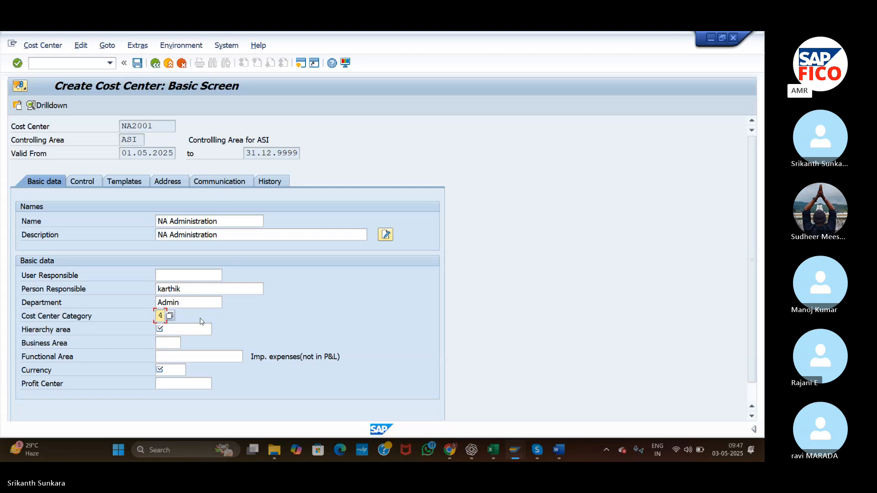
pyautogui.click(193, 328)
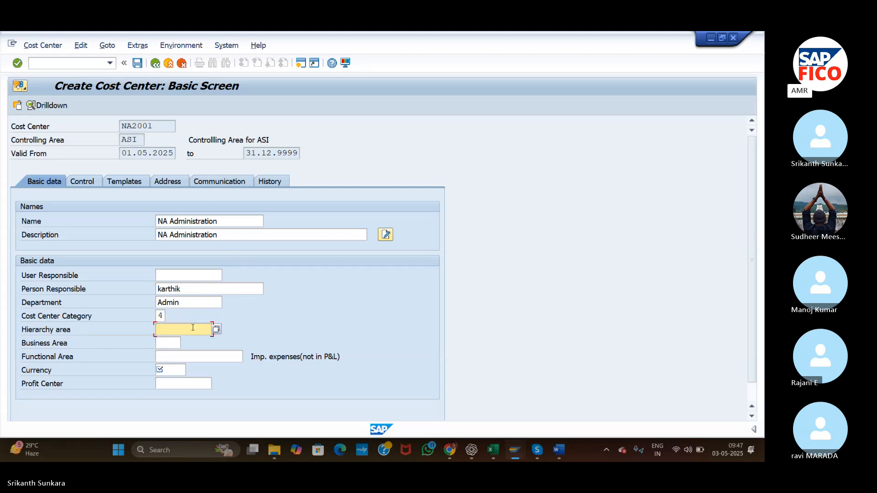
pyautogui.click(218, 328)
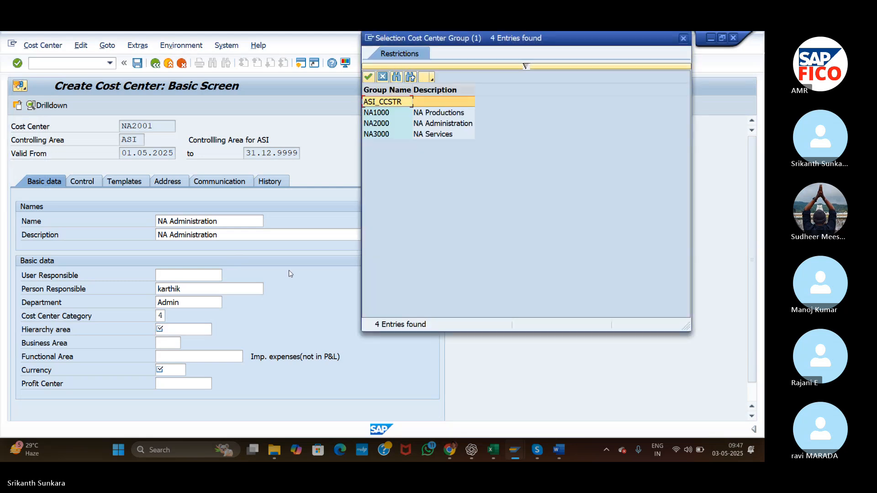
pyautogui.doubleClick(399, 127)
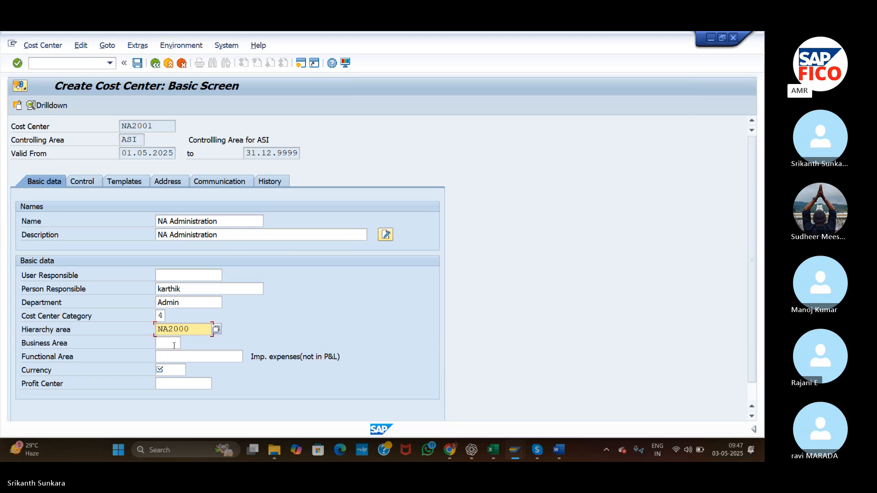
# Set the currency to INR and save cost center NA2001 without specifying a profit center.
pyautogui.click(174, 368)
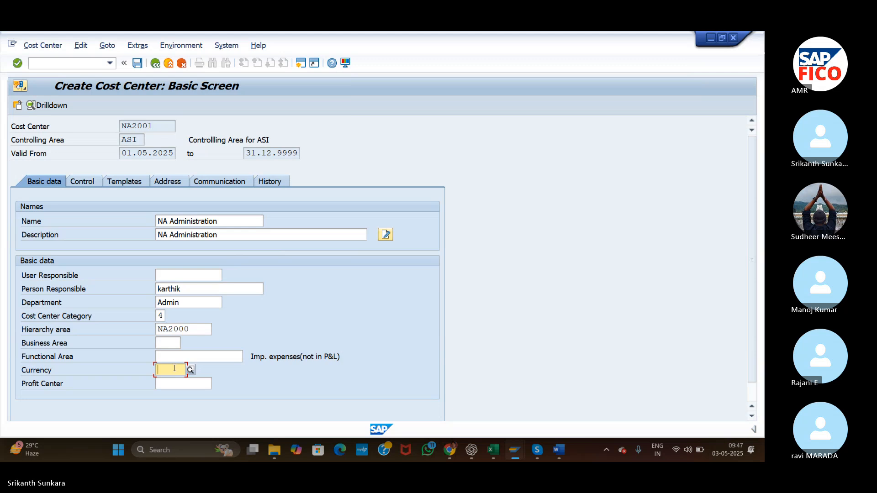
pyautogui.write('INR')
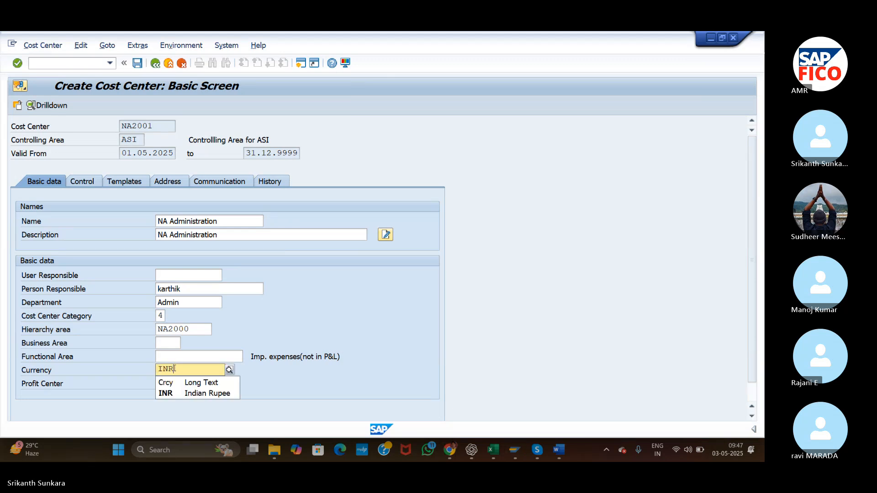
pyautogui.click(178, 394)
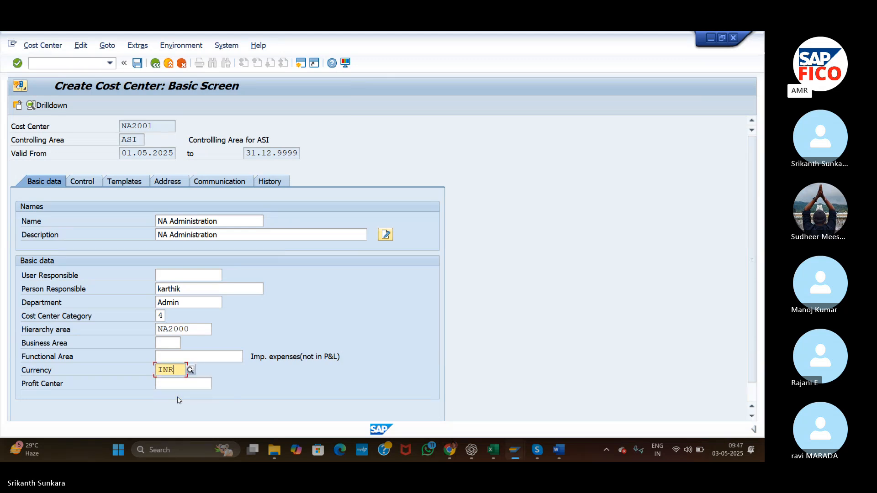
pyautogui.click(137, 63)
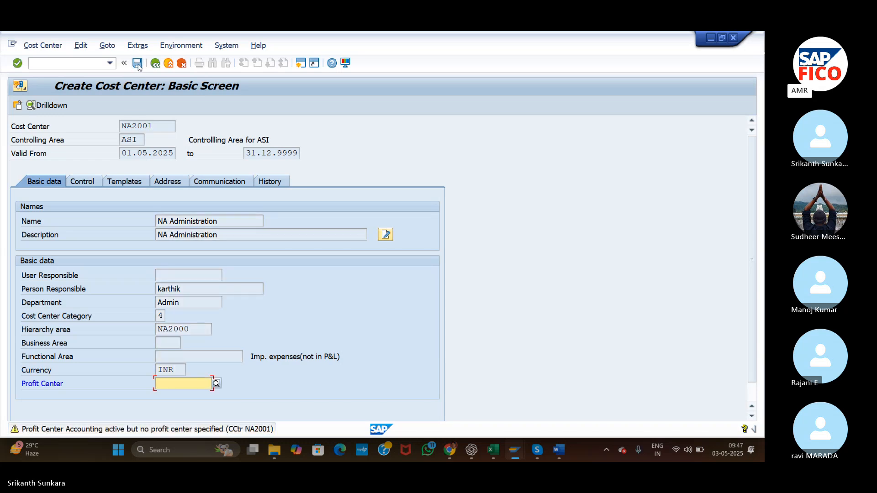
pyautogui.click(137, 64)
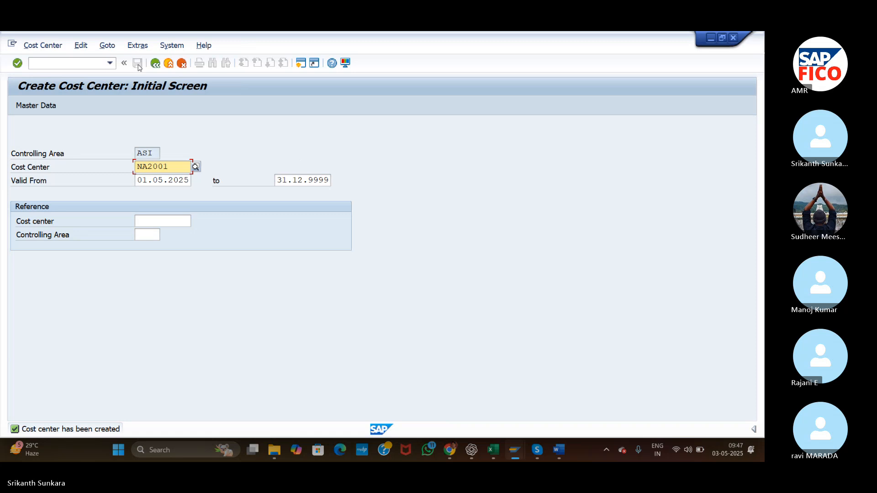
# Enter NA3001 as the next new cost center and continue to its basic data.
pyautogui.press('BackSpace')
pyautogui.press('BackSpace')
pyautogui.press('BackSpace')
pyautogui.press('BackSpace')
pyautogui.press('BackSpace')
pyautogui.press('BackSpace')
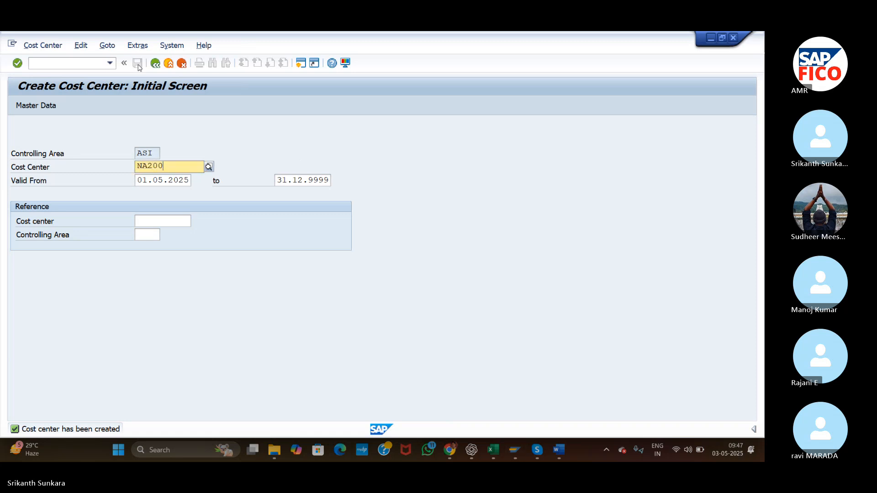
pyautogui.write('NA3001')
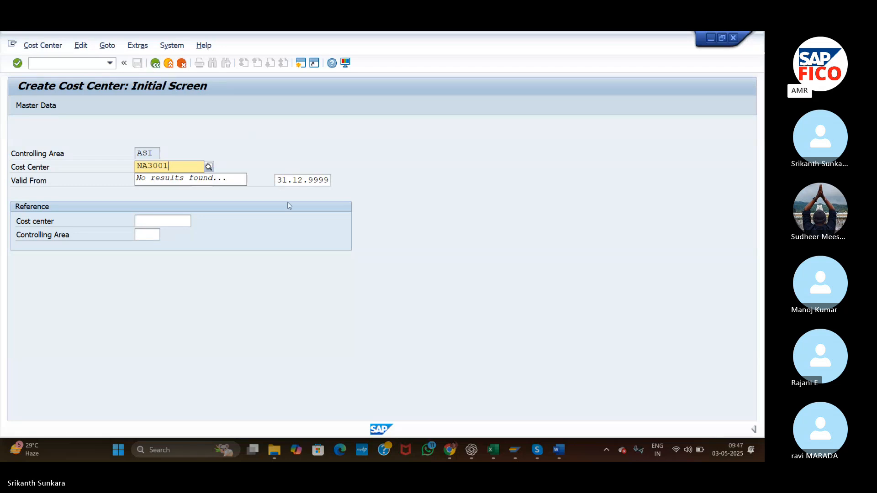
pyautogui.click(268, 195)
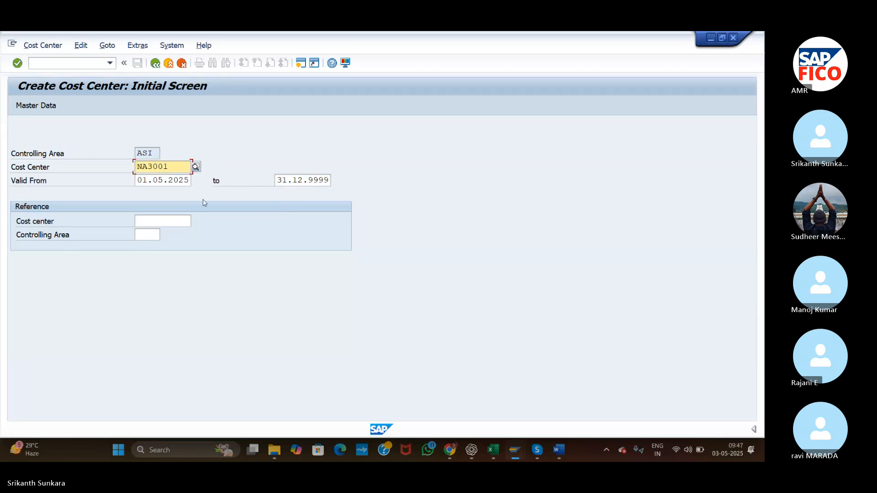
pyautogui.press('Return')
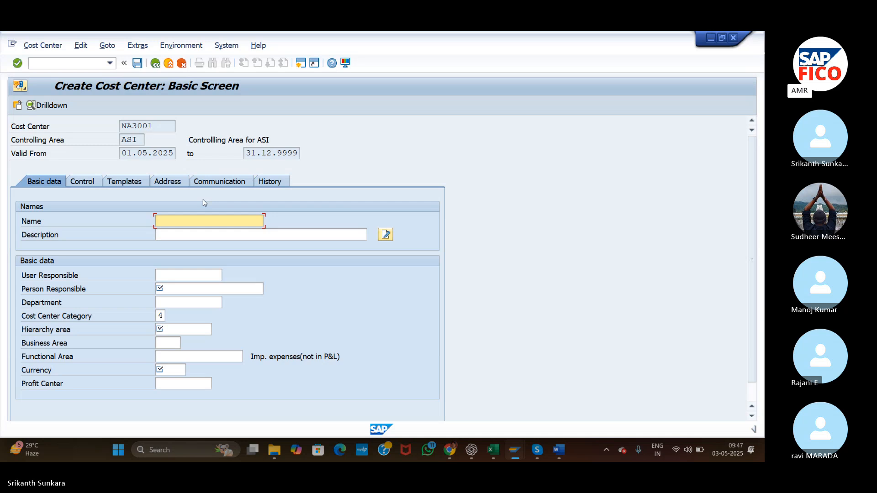
# Enter NA Services as both the name and the description of cost center NA3001.
pyautogui.write('NA Services')
pyautogui.click(176, 232)
pyautogui.write('NA Services')
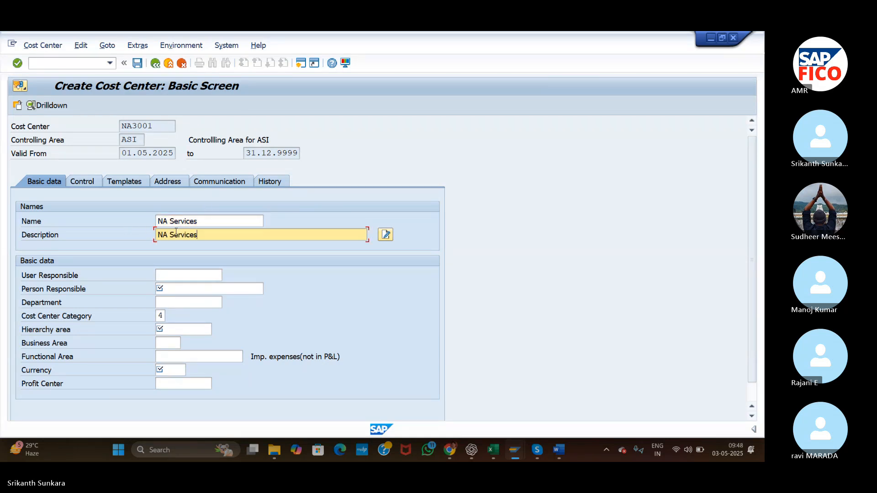
# Enter the person responsible's name and set the department to Services for cost center NA3001.
pyautogui.click(205, 288)
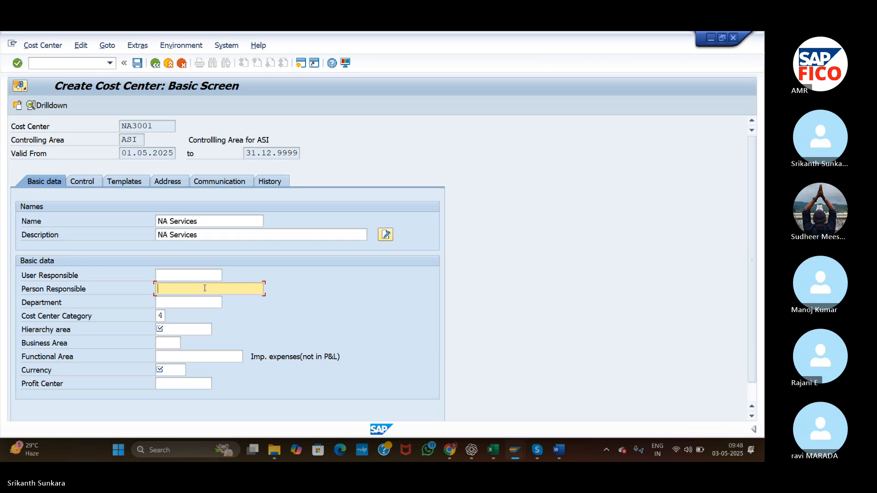
pyautogui.write('Rajesh')
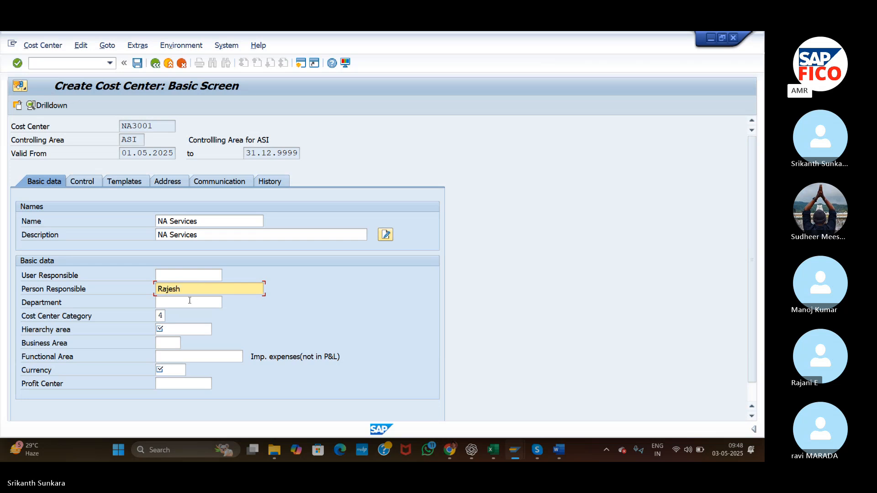
pyautogui.click(189, 302)
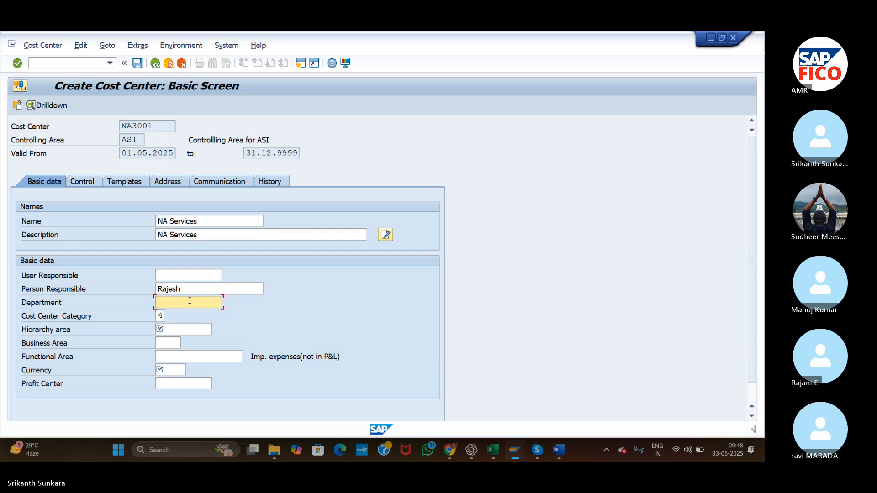
pyautogui.write('Services')
# Assign cost center category 2 (Service cost center) and hierarchy area NA3000 (NA Services).
pyautogui.click(162, 316)
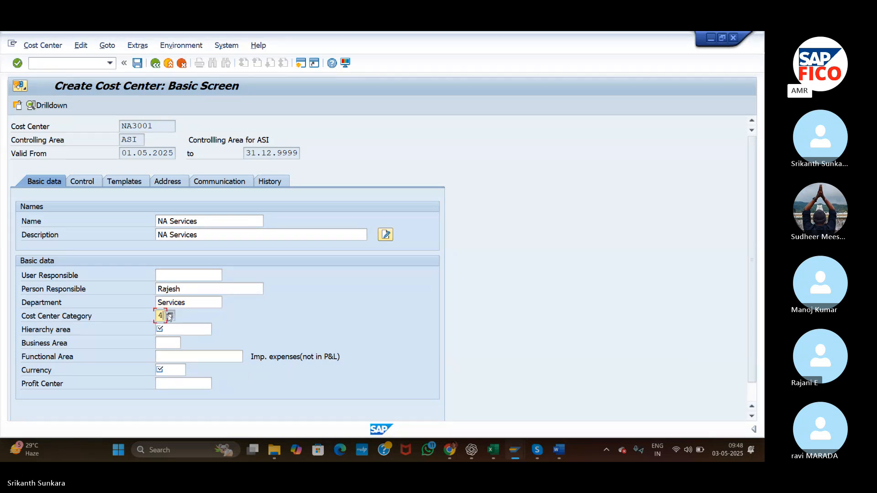
pyautogui.click(169, 318)
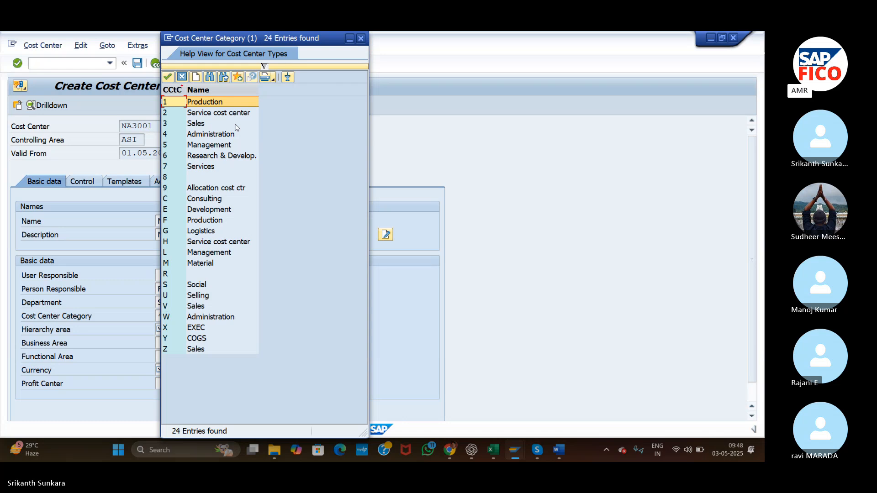
pyautogui.doubleClick(219, 114)
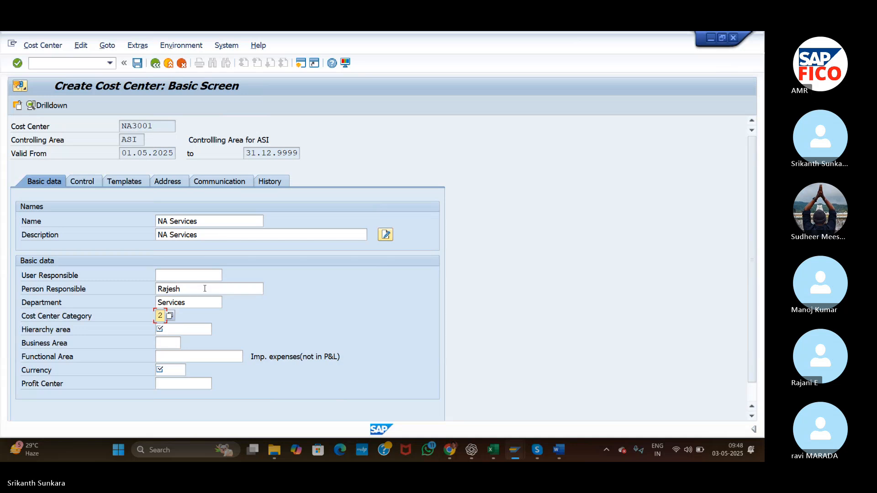
pyautogui.click(200, 330)
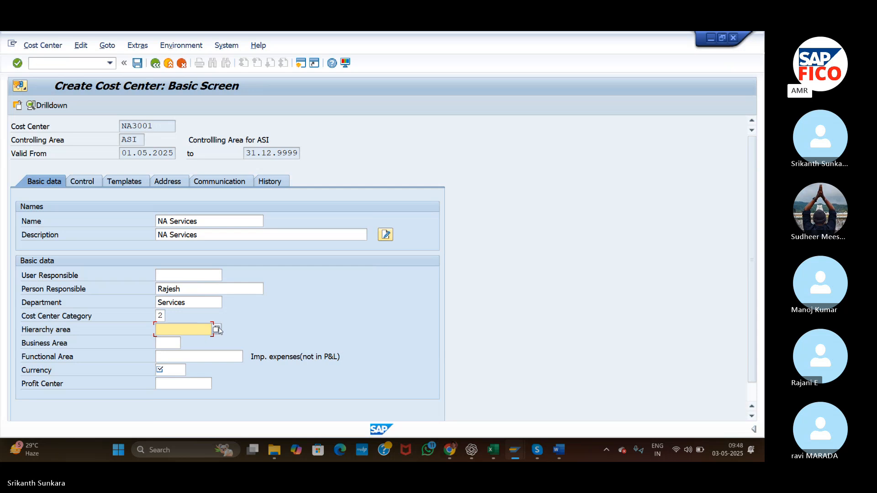
pyautogui.click(216, 330)
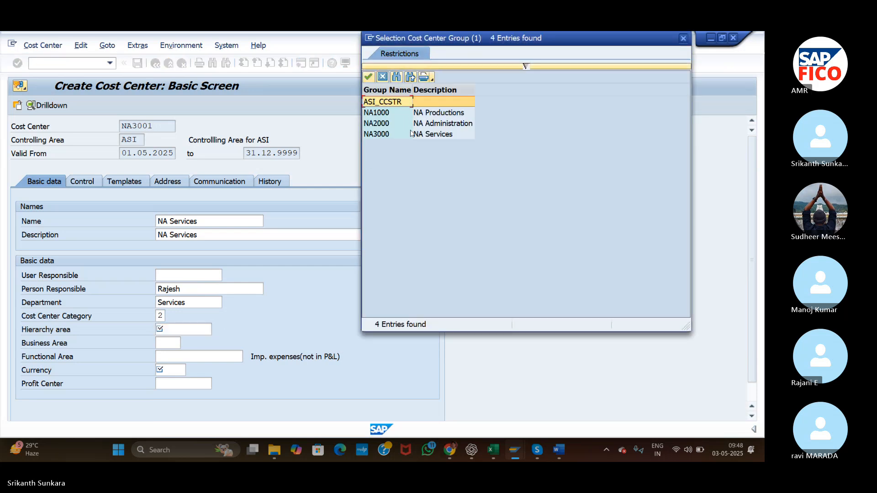
pyautogui.doubleClick(412, 136)
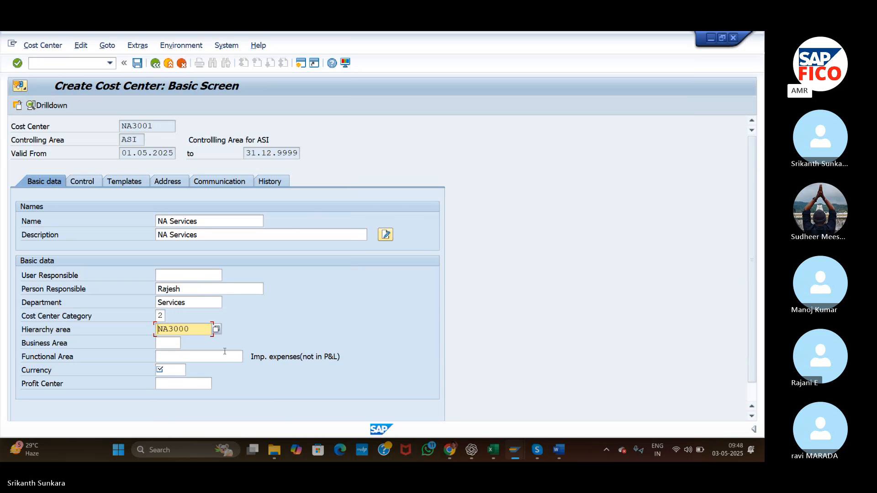
# Set the currency to INR and save cost center NA3001 without specifying a profit center.
pyautogui.click(181, 369)
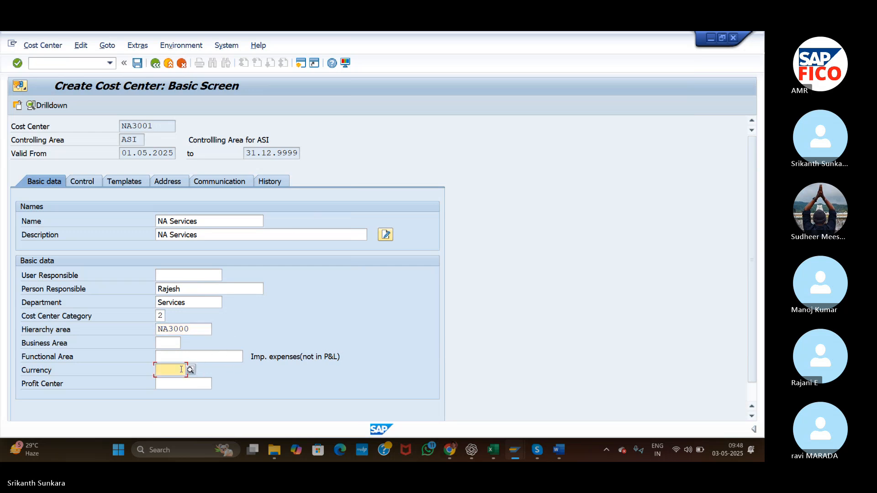
pyautogui.write('INR')
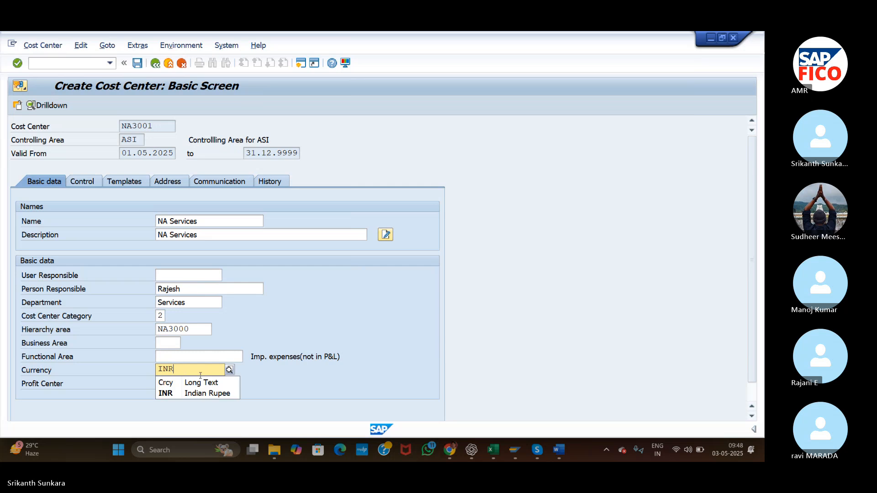
pyautogui.click(197, 393)
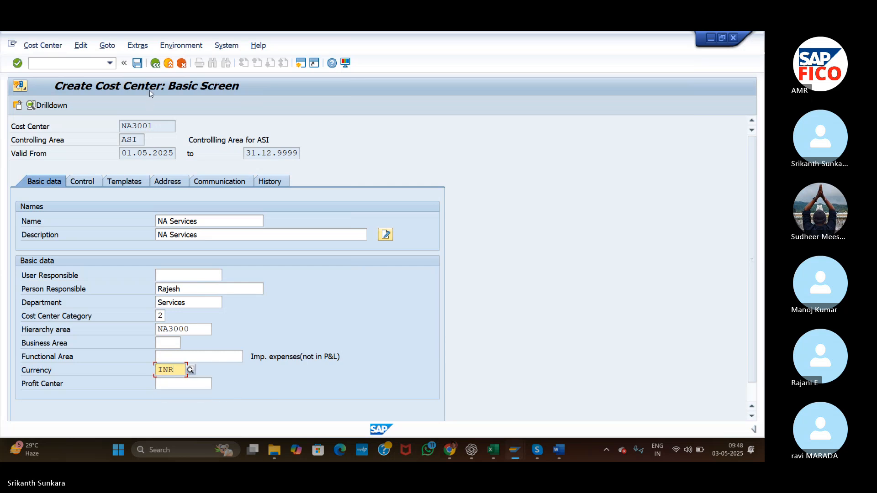
pyautogui.click(142, 68)
pyautogui.click(142, 67)
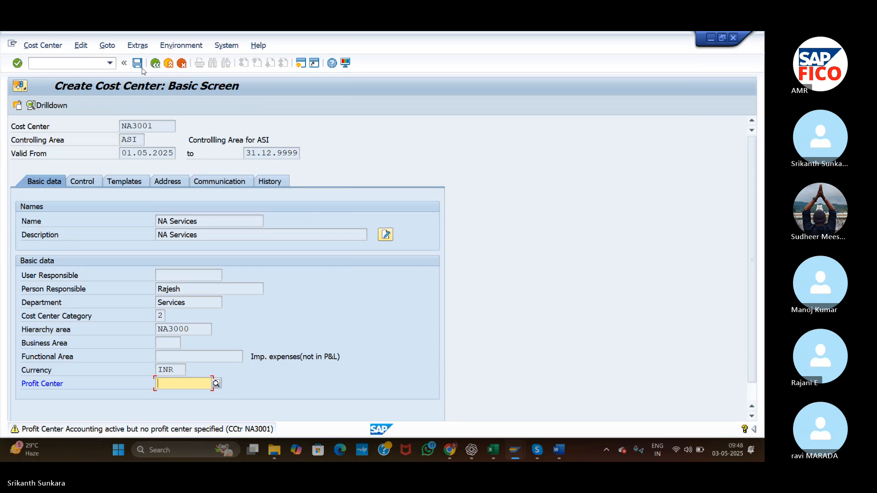
pyautogui.click(141, 67)
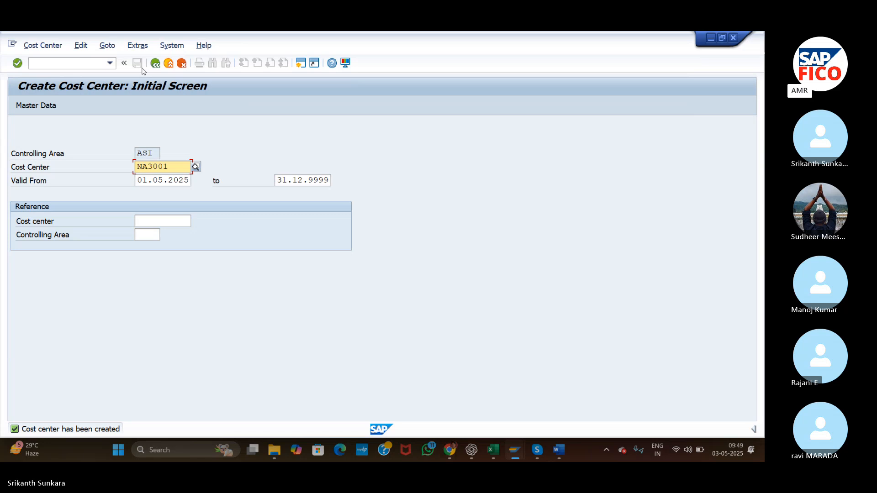
# Open the standard hierarchy with transaction OKEON and expand groups NA1000, NA2000 and NA3000 to review their assigned cost centers.
pyautogui.click(66, 61)
pyautogui.write('/')
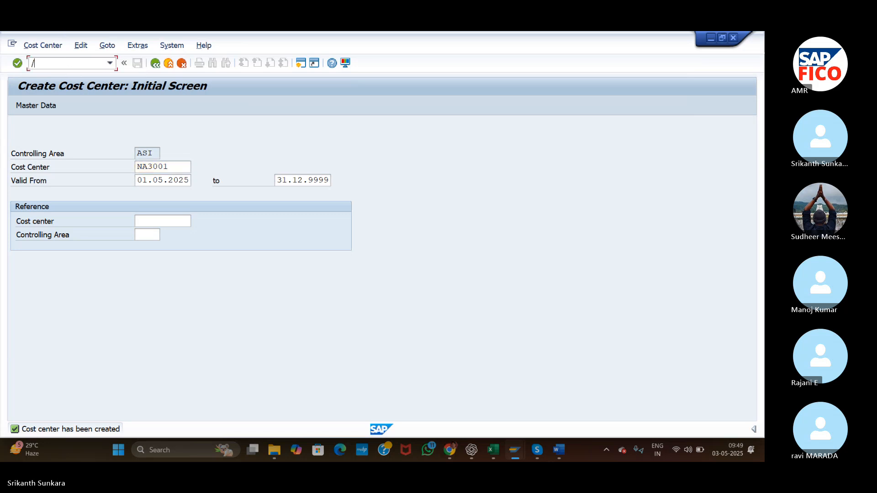
pyautogui.write('Nok')
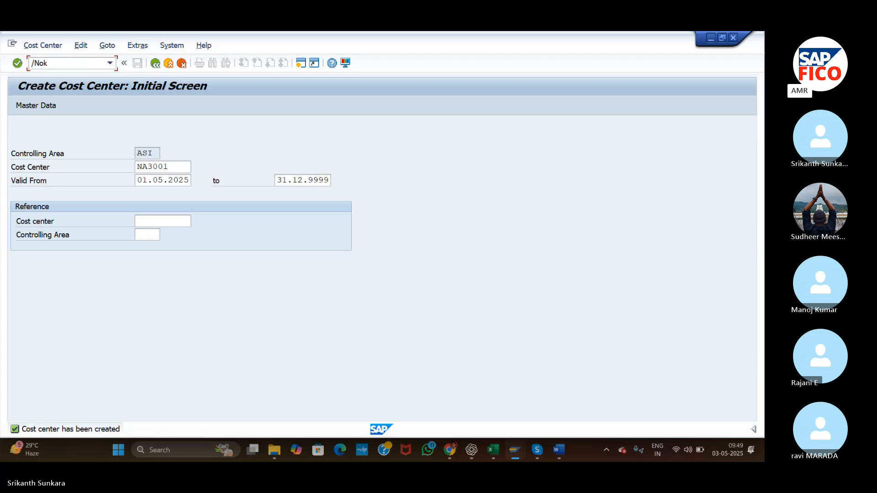
pyautogui.write('eon')
pyautogui.press('Return')
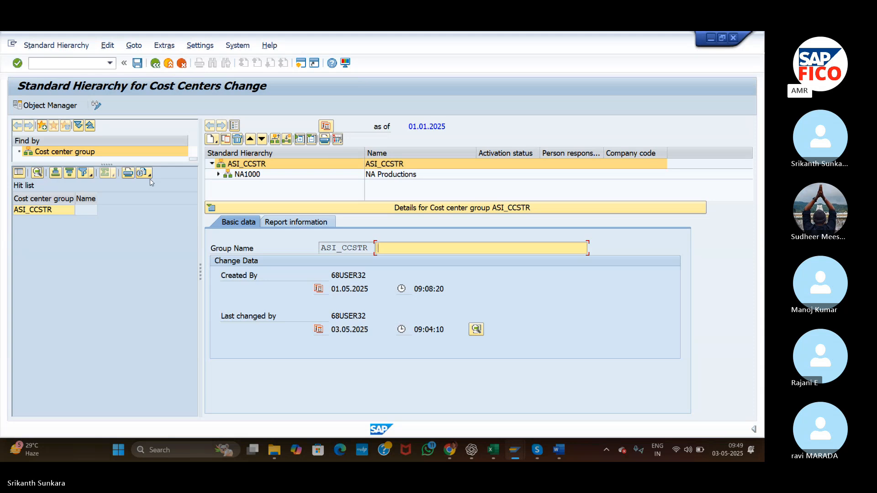
pyautogui.click(218, 174)
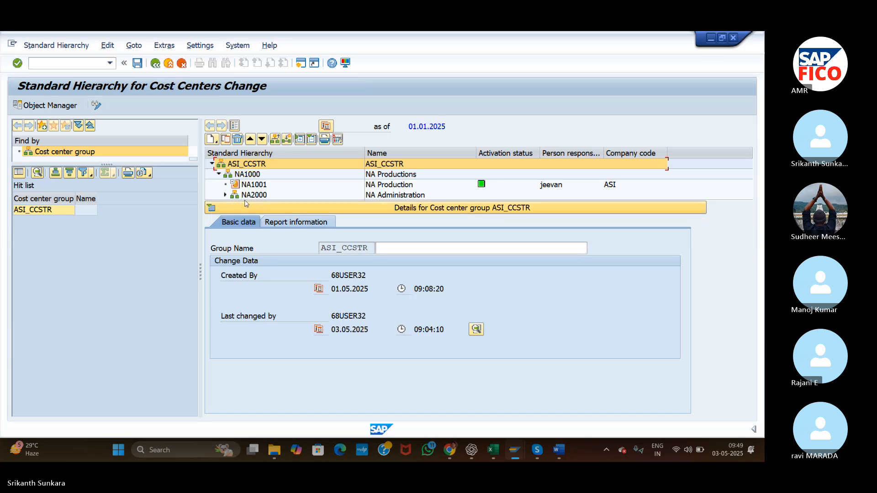
pyautogui.click(211, 208)
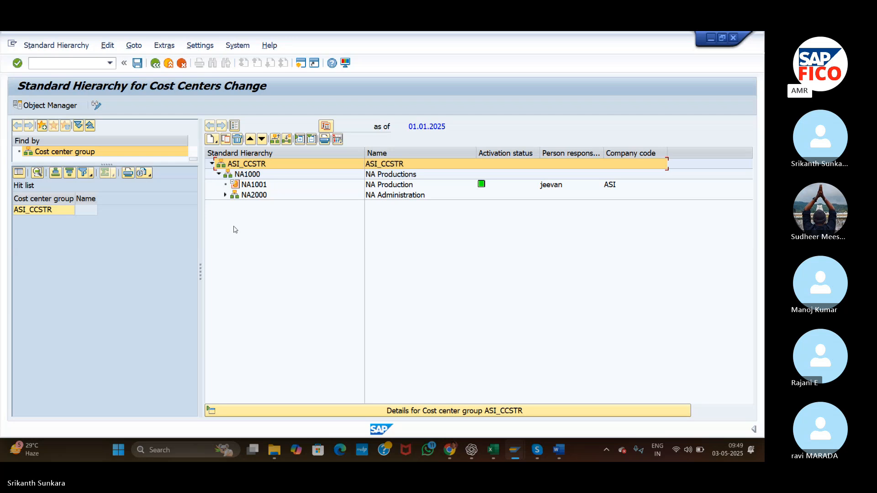
pyautogui.click(225, 195)
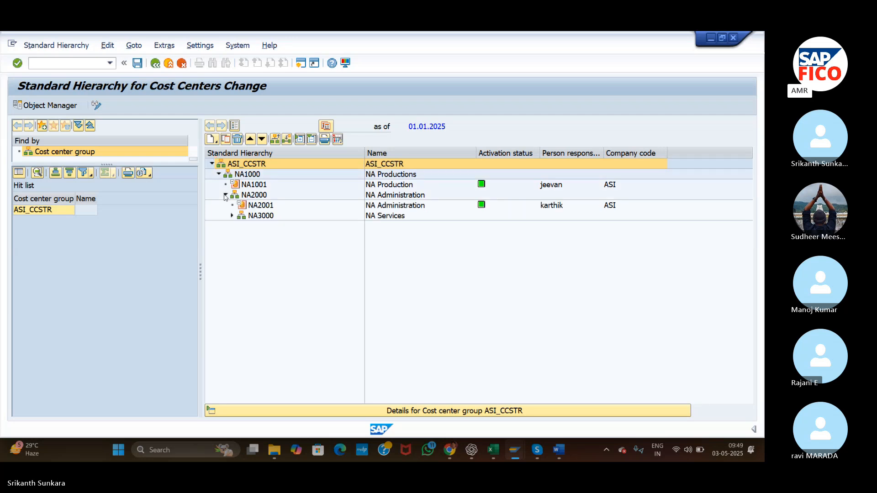
pyautogui.click(232, 216)
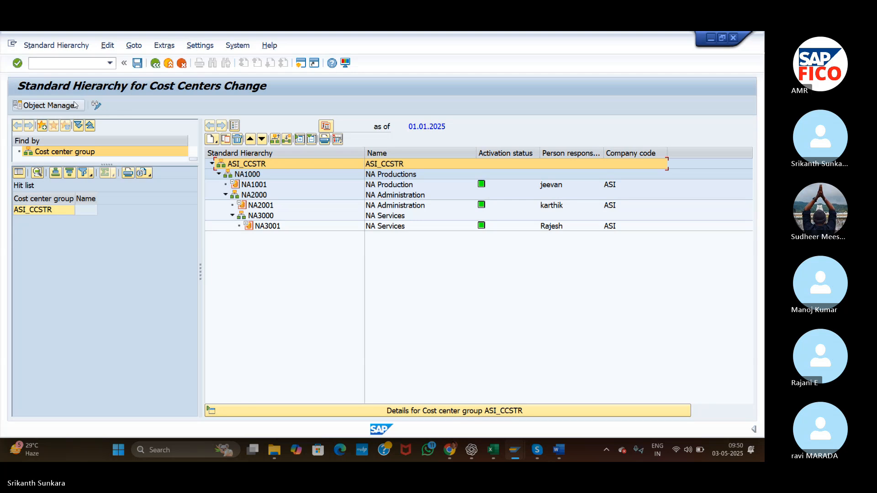
# Open transaction FS00 and select G/L account 500007 Stationery Expenses in the Other Expenses group.
pyautogui.click(79, 60)
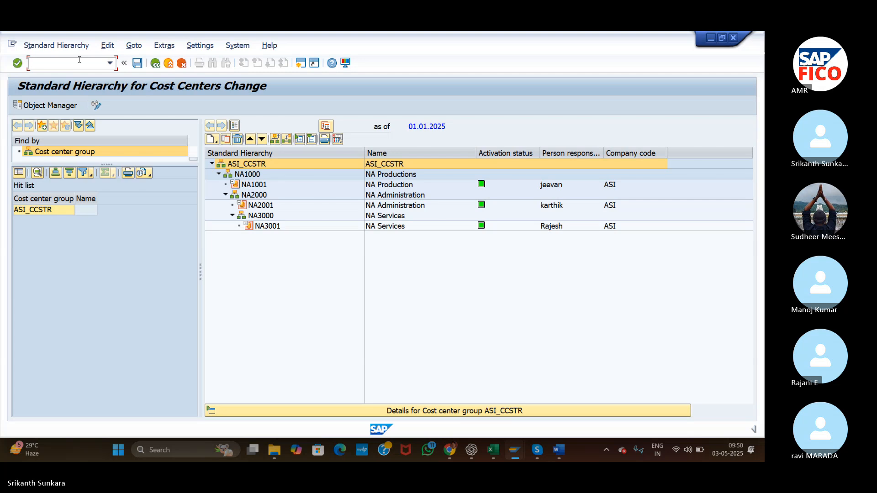
pyautogui.write('/n')
pyautogui.write('KSH3')
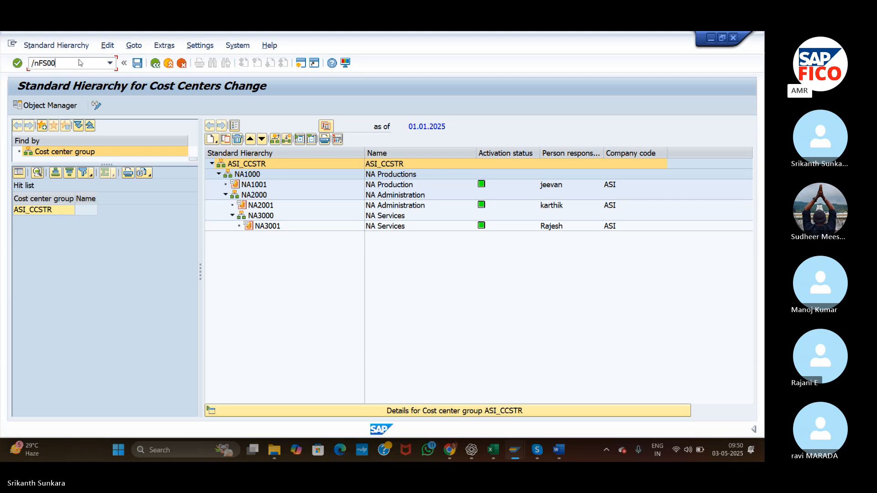
pyautogui.press('Return')
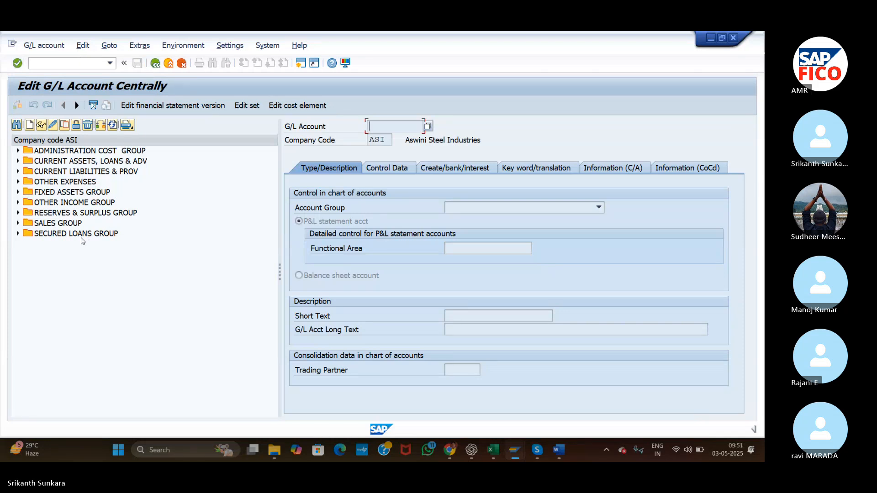
pyautogui.click(18, 182)
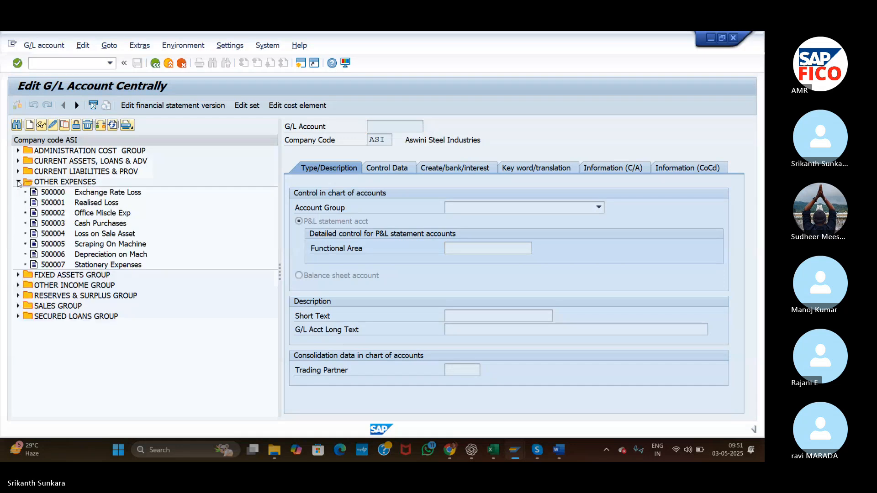
pyautogui.click(90, 266)
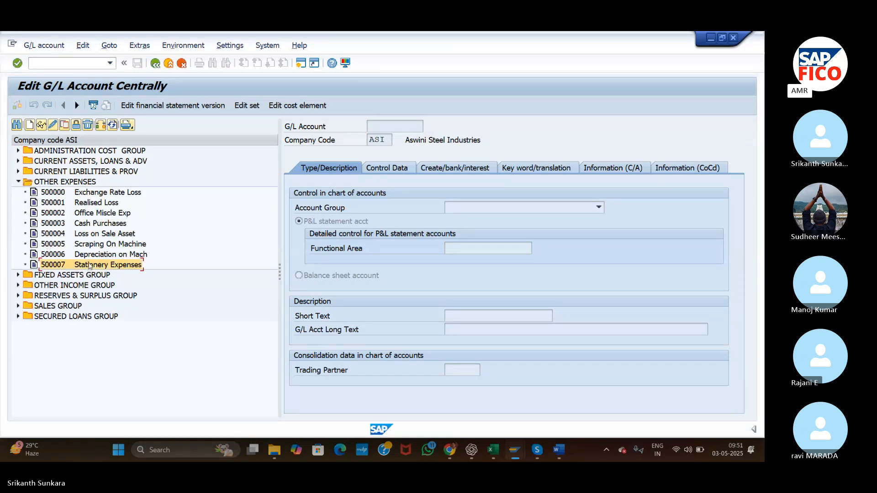
# Try to edit the cost element of Stationery Expenses without opening the G/L account.
pyautogui.click(300, 110)
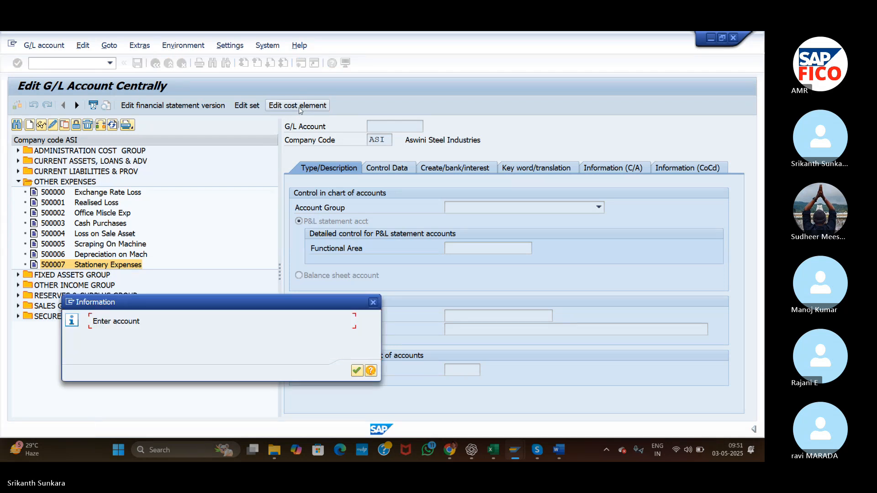
pyautogui.press('Return')
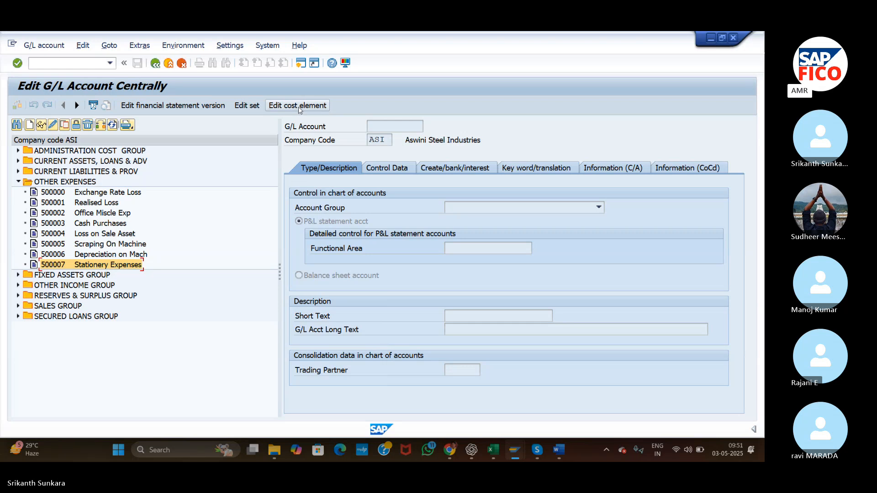
pyautogui.click(299, 109)
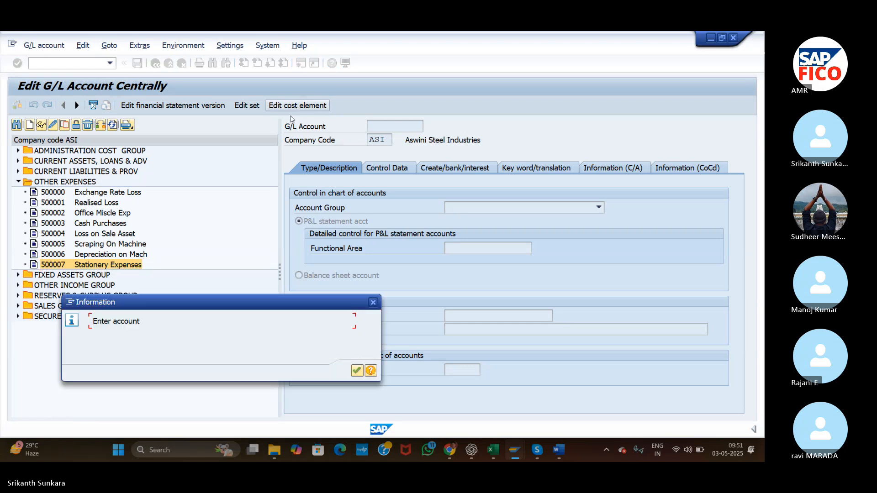
pyautogui.press('Return')
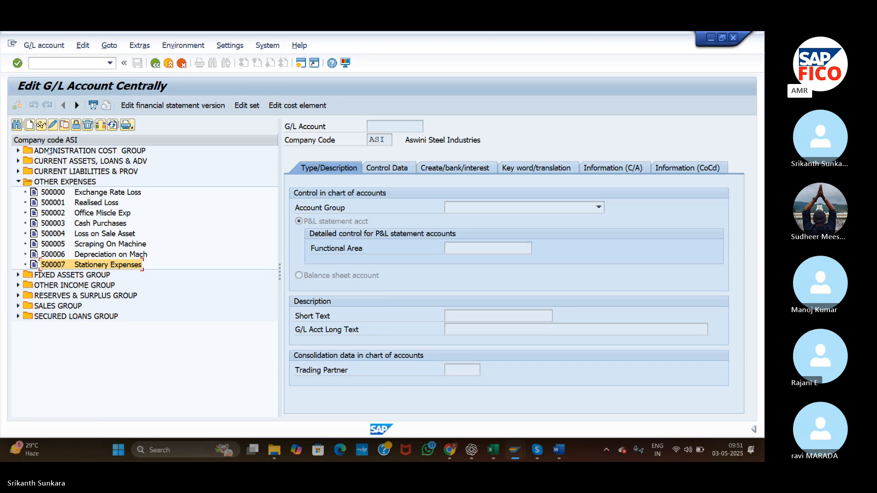
# Open G/L account 500007 for changing and go to its cost element's default account assignment.
pyautogui.click(53, 125)
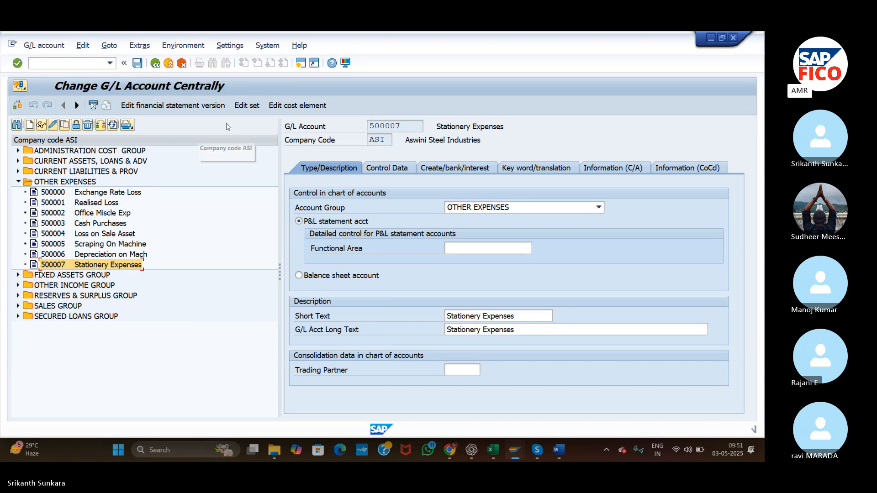
pyautogui.click(301, 106)
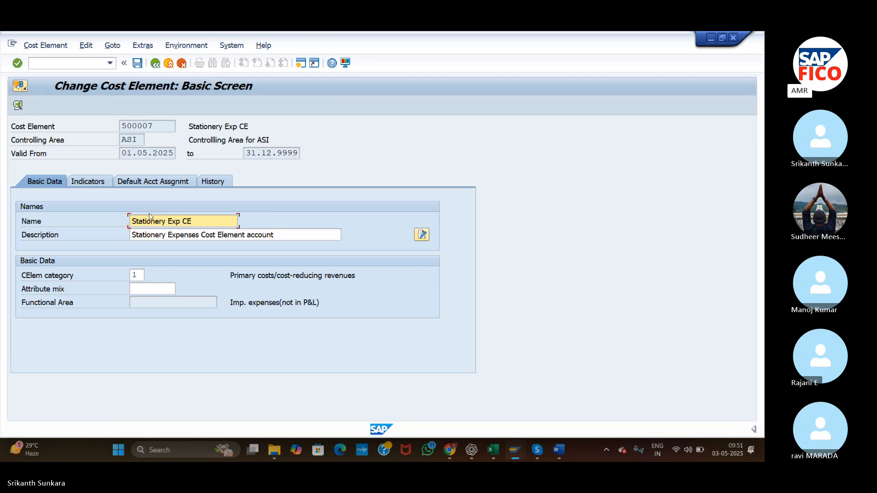
pyautogui.click(147, 182)
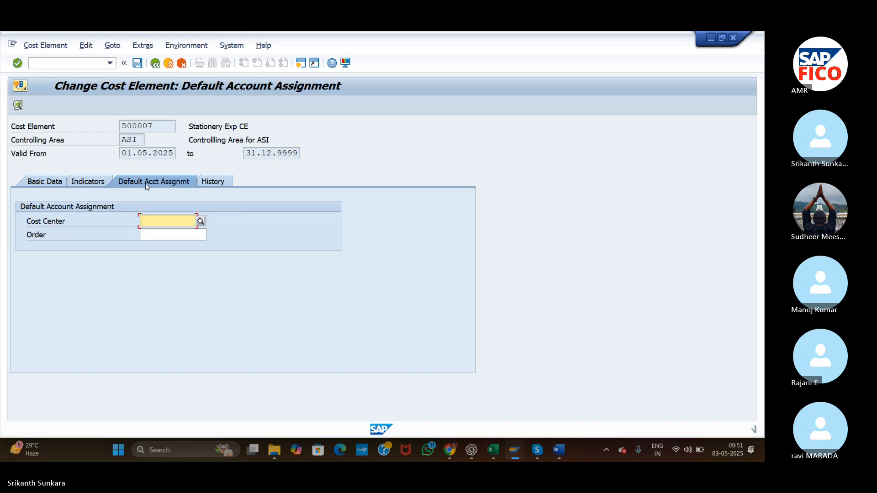
# Set cost center NA2001 as the default account assignment of cost element 500007 and save the change.
pyautogui.click(202, 223)
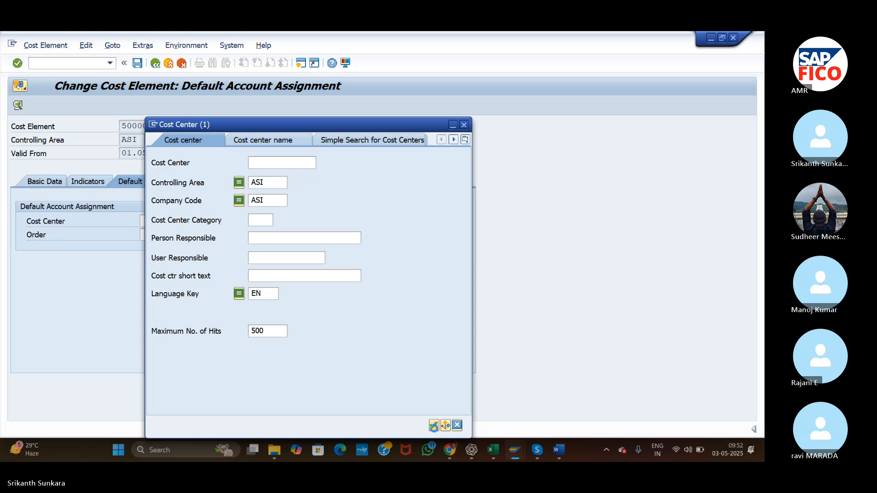
pyautogui.click(434, 425)
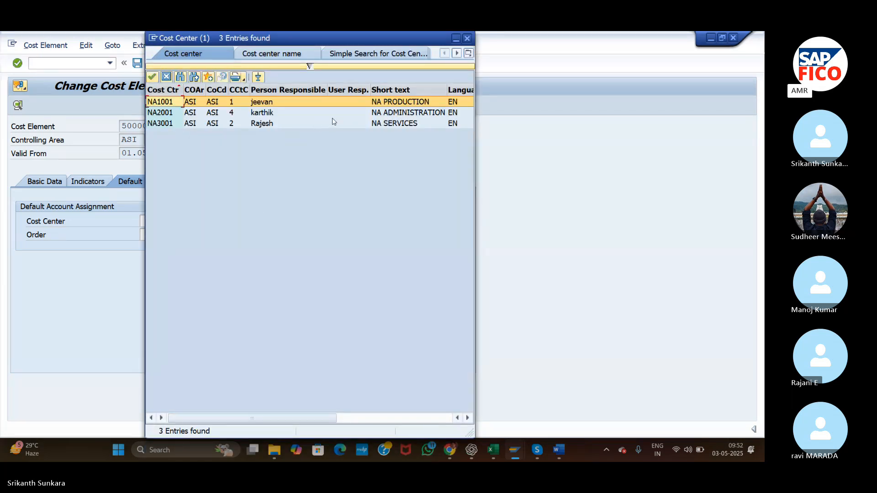
pyautogui.click(382, 115)
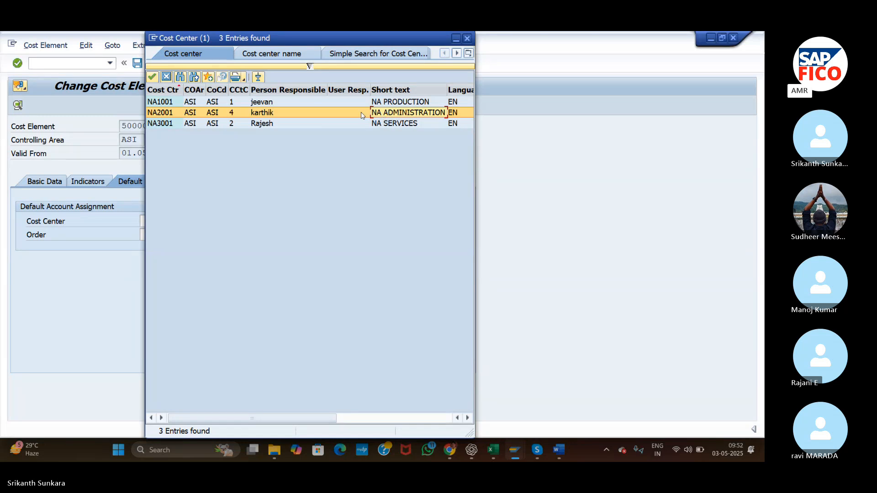
pyautogui.doubleClick(362, 114)
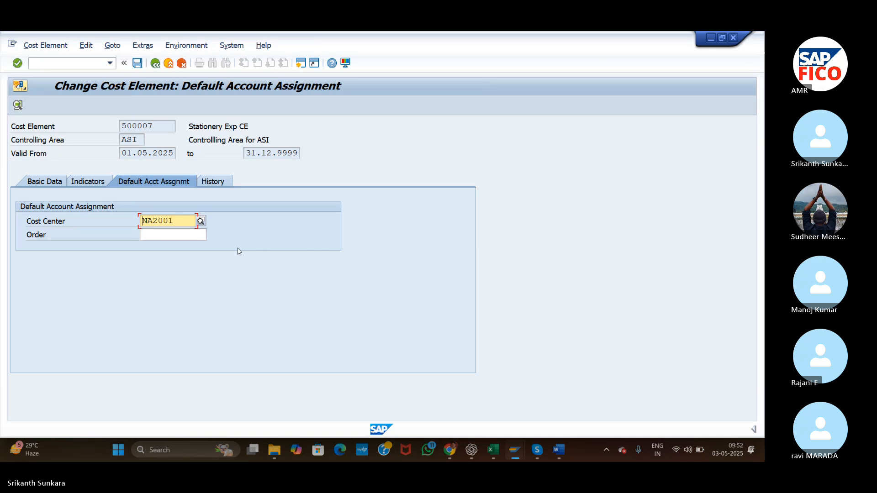
pyautogui.click(140, 65)
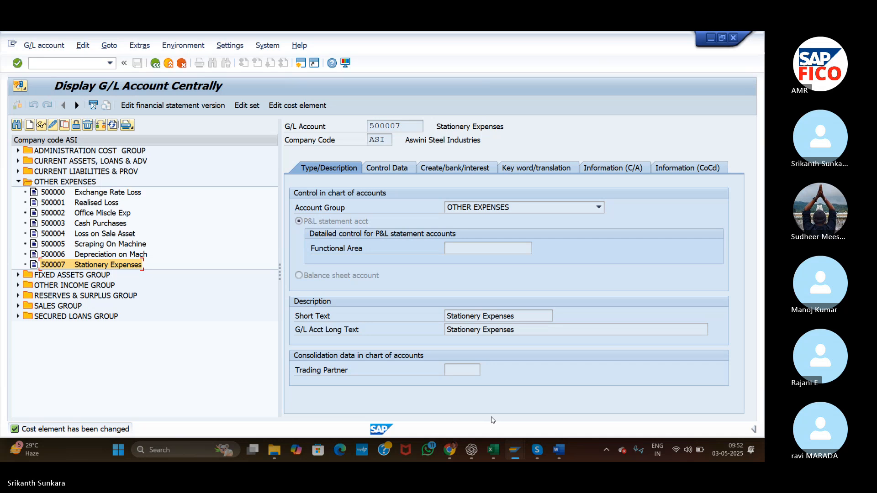
pyautogui.click(537, 451)
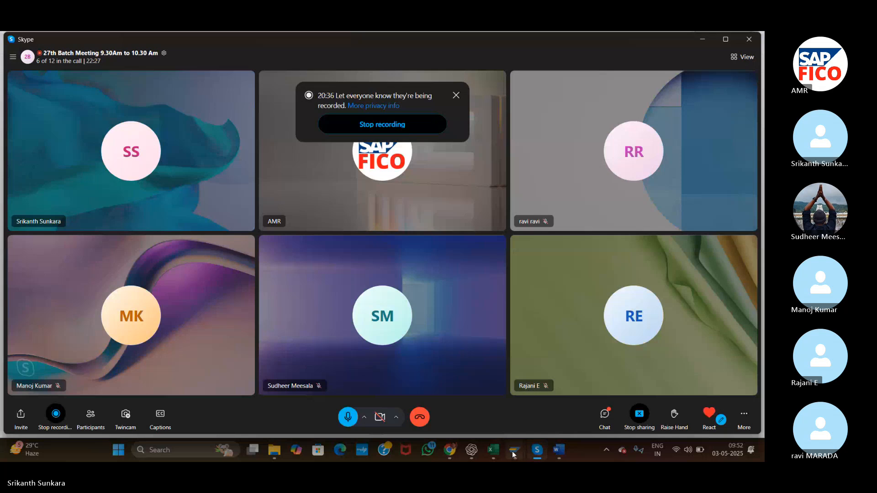
pyautogui.moveTo(514, 454)
pyautogui.click(546, 400)
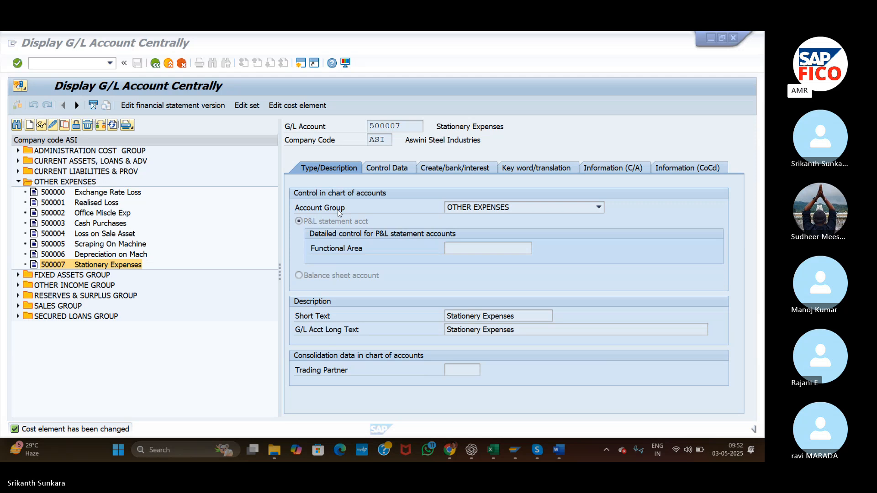
# Open cost element 500007 with transaction KA02 and review its default account assignment.
pyautogui.click(85, 65)
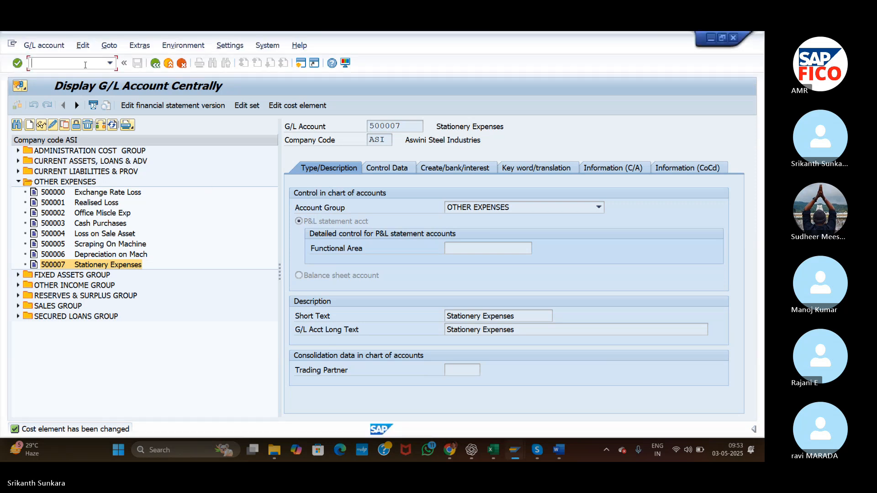
pyautogui.write('/NKA02')
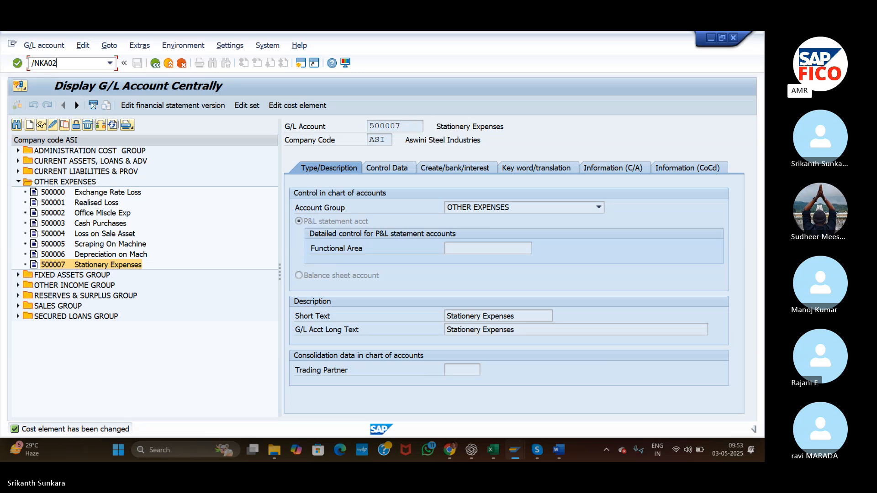
pyautogui.press('Return')
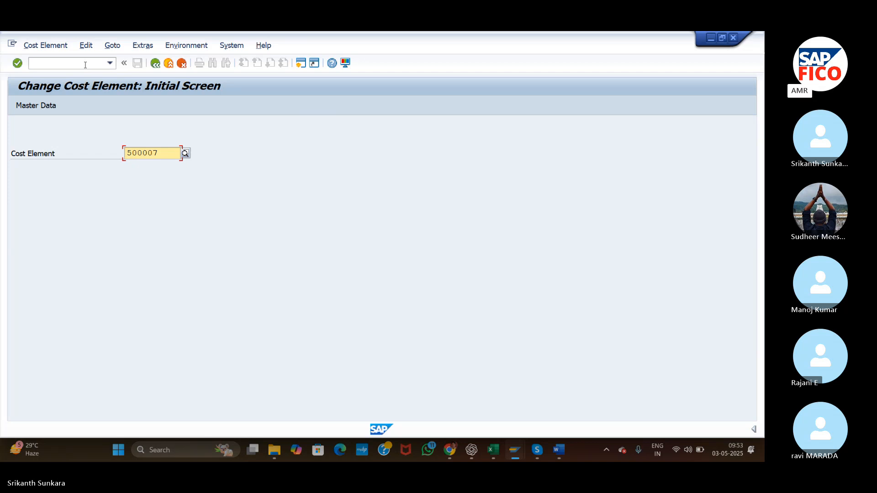
pyautogui.press('Return')
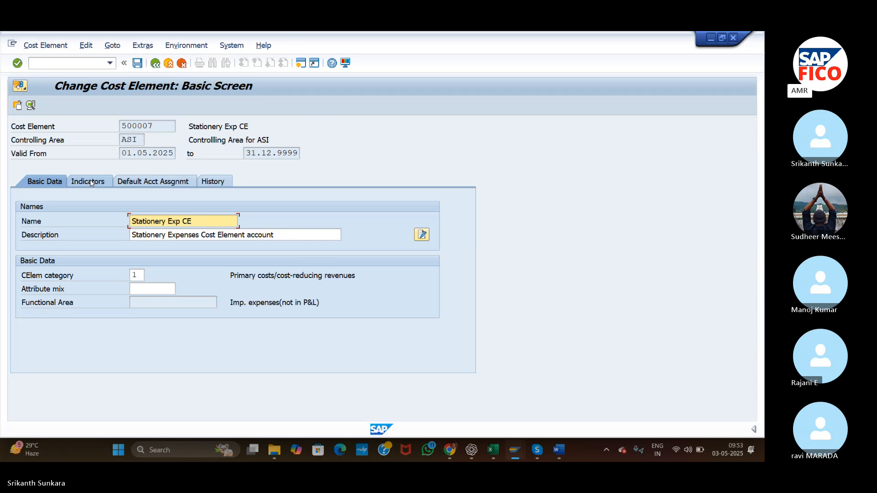
pyautogui.click(134, 181)
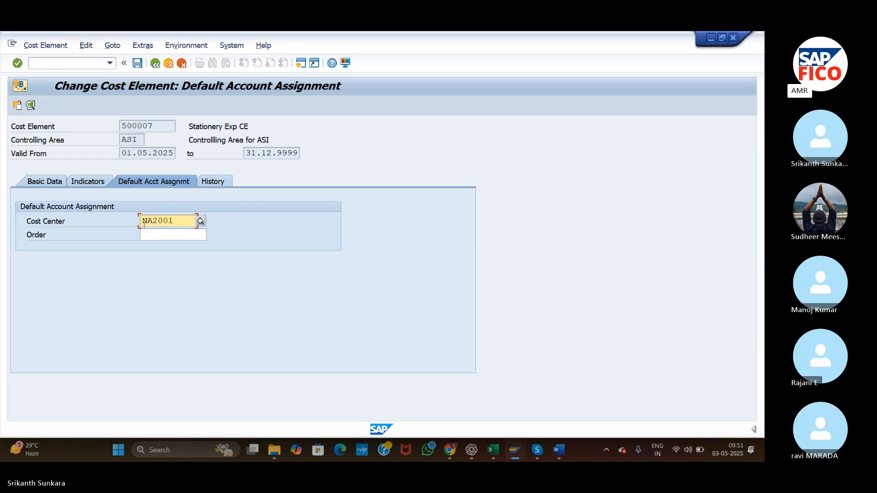
# Start a G/L account posting with transaction F-02 and set the document date to 03.05.2025.
pyautogui.click(70, 64)
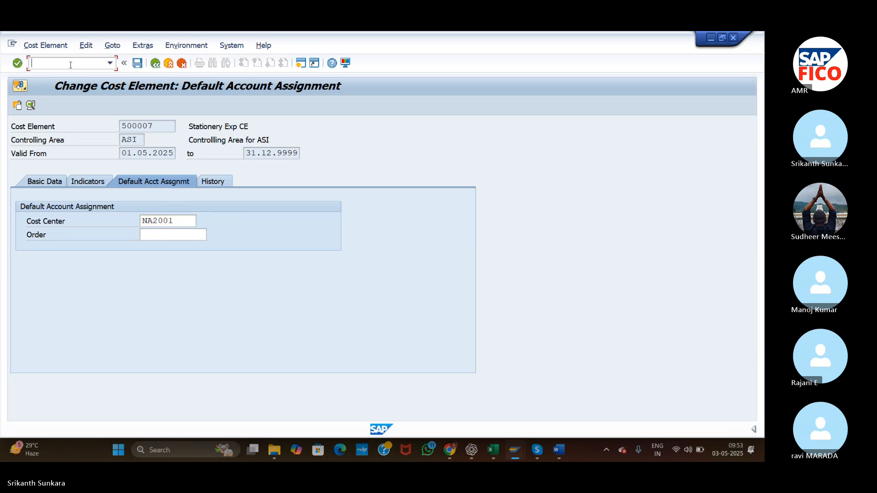
pyautogui.write('/N')
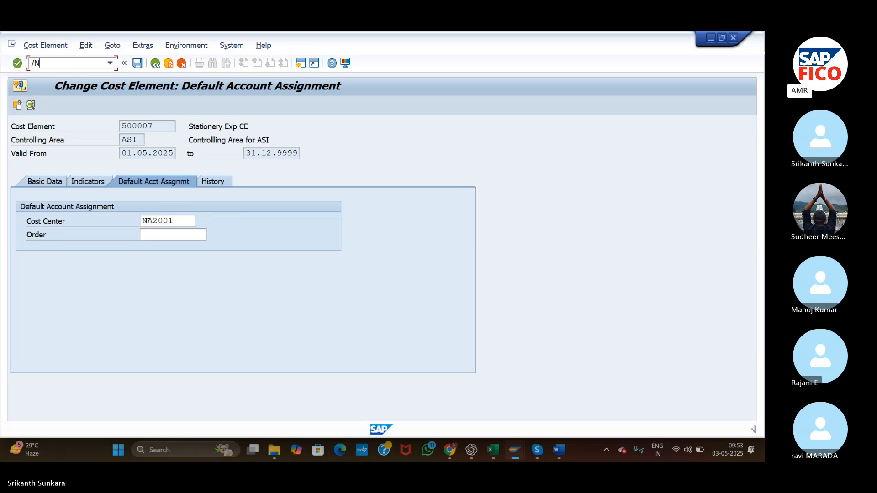
pyautogui.write('F-02')
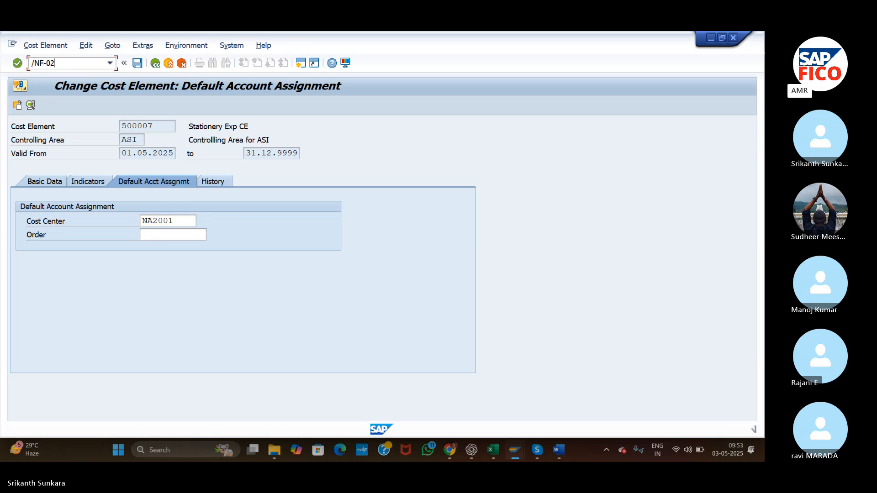
pyautogui.press('Return')
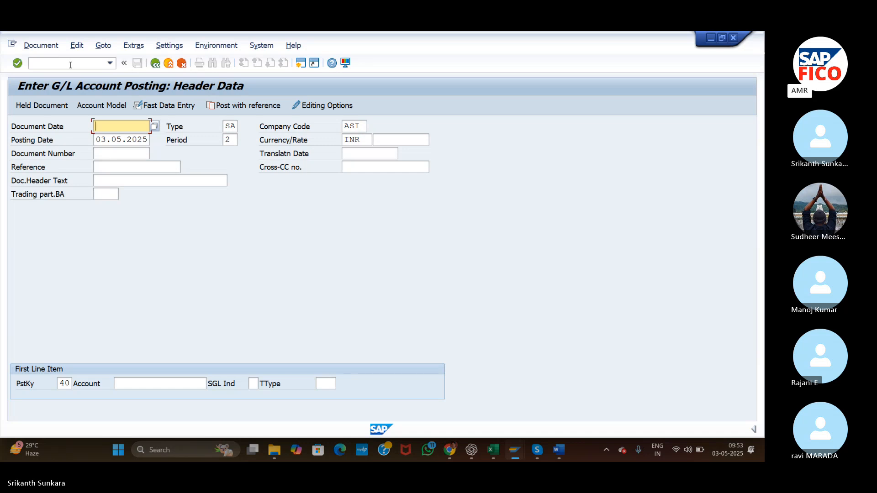
pyautogui.write('03')
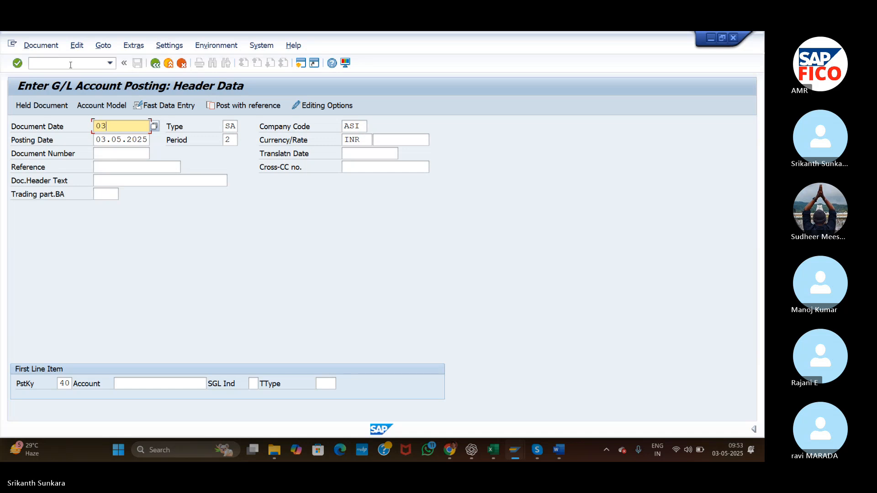
pyautogui.write('.05.2025')
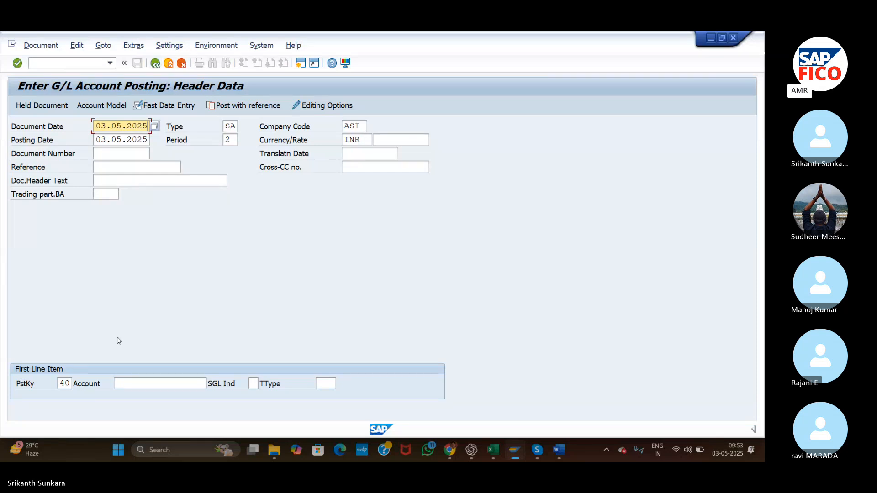
# Choose G/L account 500007 Stationery Expenses for the first line item with posting key 40 and submit the header.
pyautogui.click(137, 385)
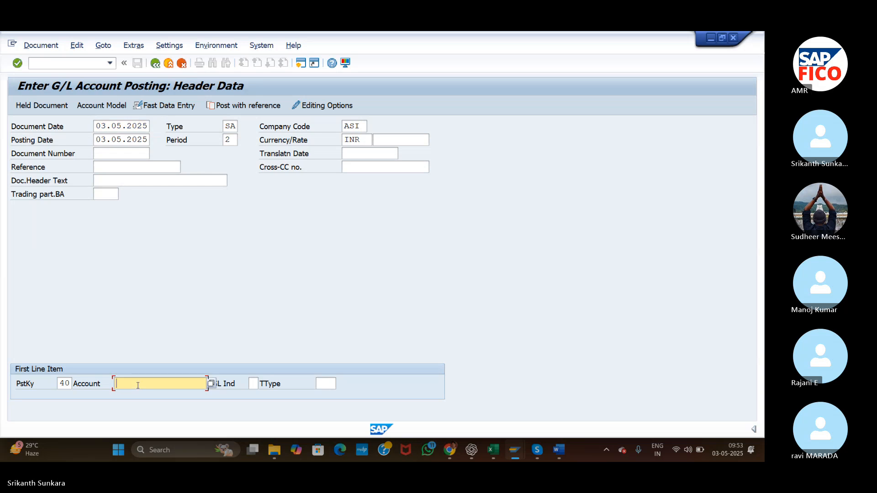
pyautogui.click(211, 383)
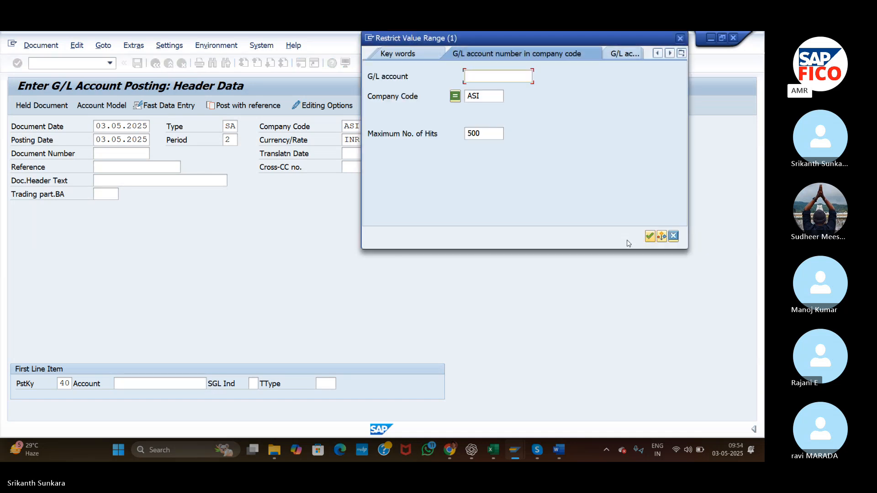
pyautogui.click(650, 237)
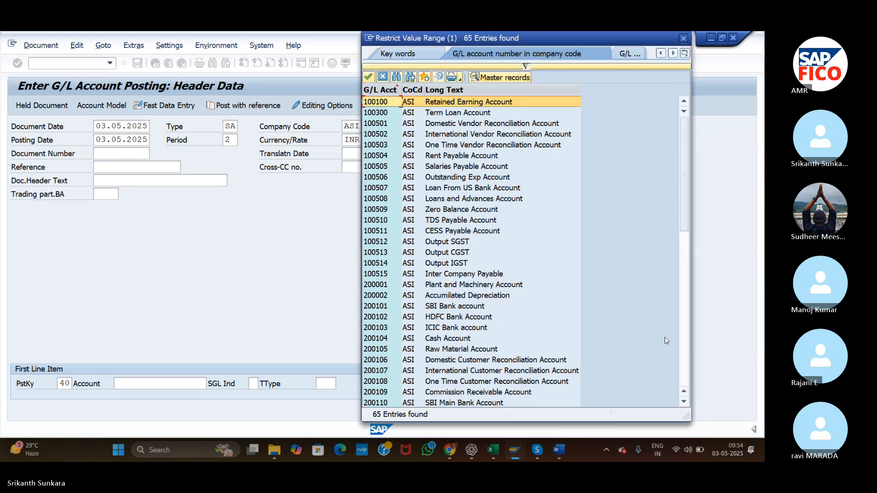
pyautogui.click(684, 355)
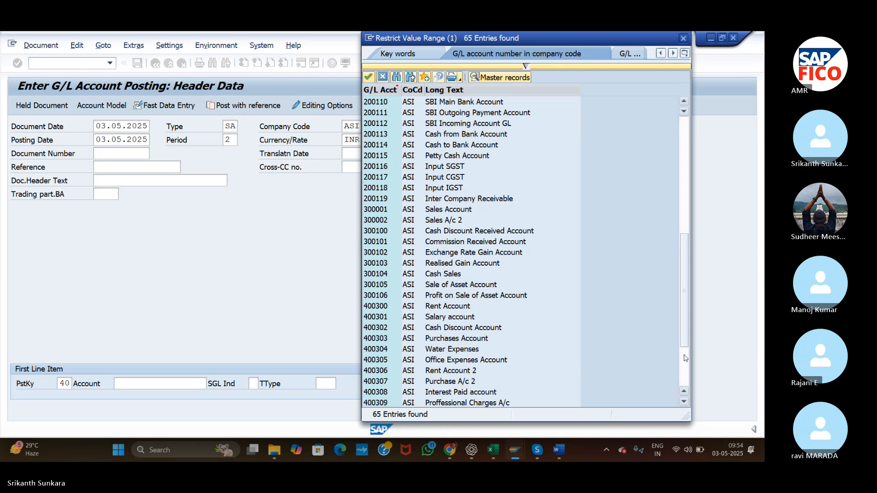
pyautogui.click(685, 368)
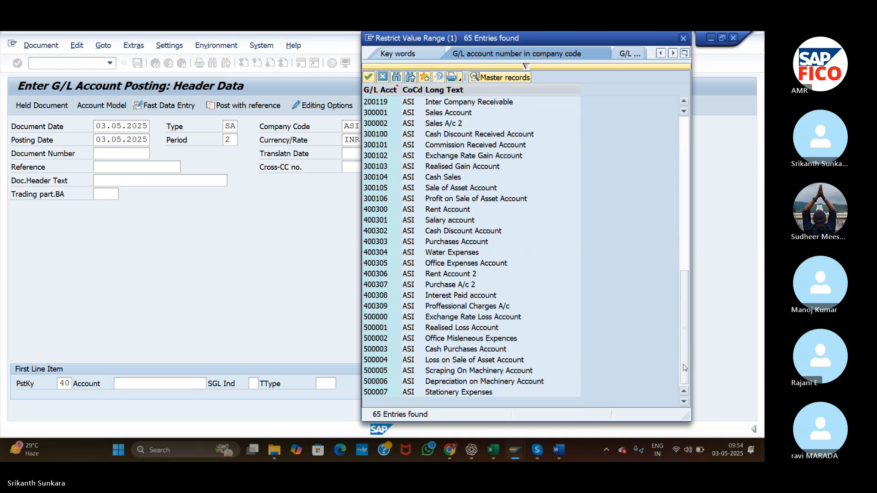
pyautogui.doubleClick(437, 394)
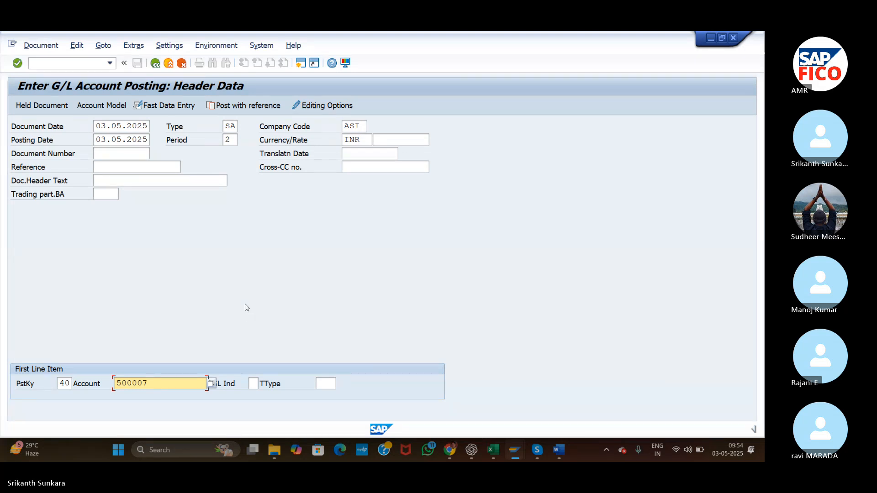
pyautogui.press('Return')
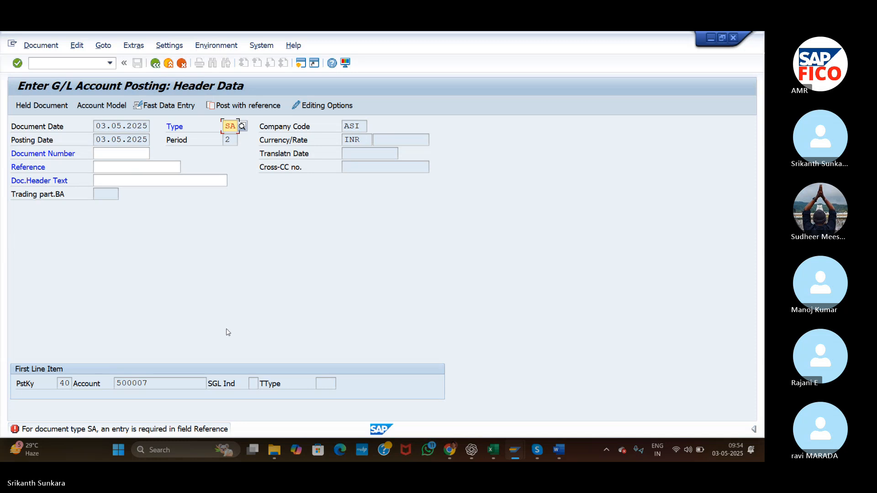
# Set the reference to AS22 and the document header text to ASII, and proceed to the first line item.
pyautogui.click(115, 165)
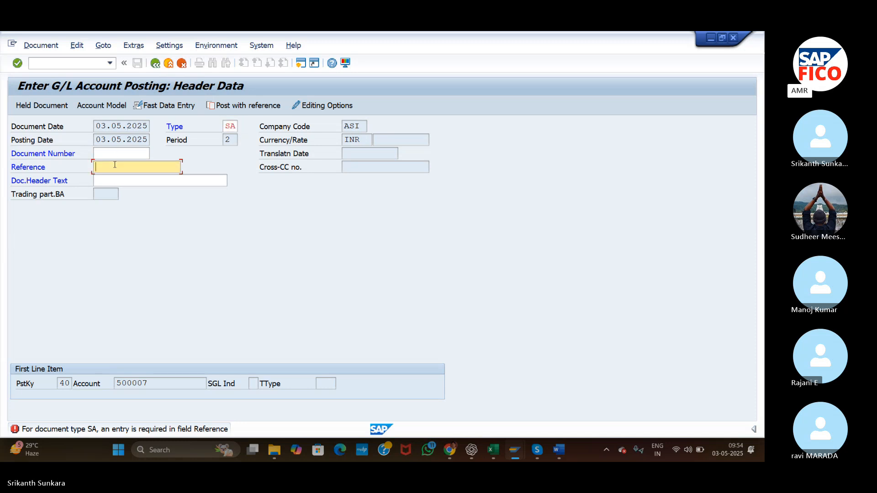
pyautogui.write('ASII')
pyautogui.press('Return')
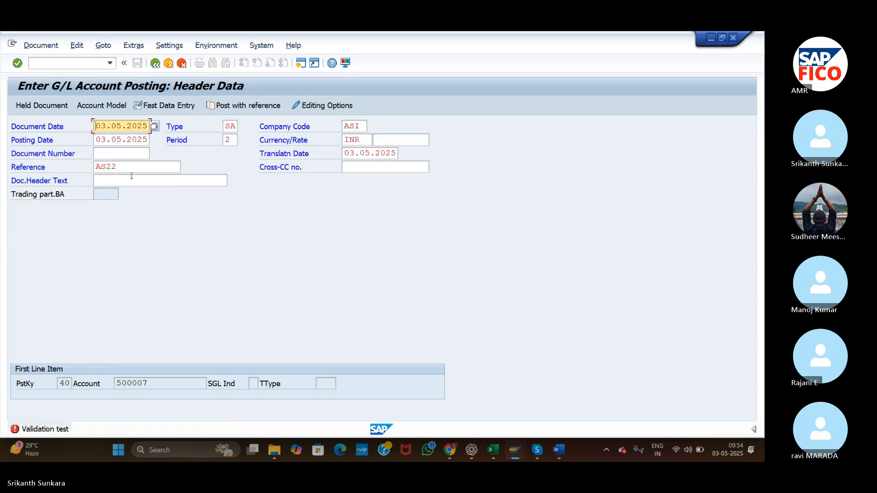
pyautogui.click(132, 177)
pyautogui.write('ASII')
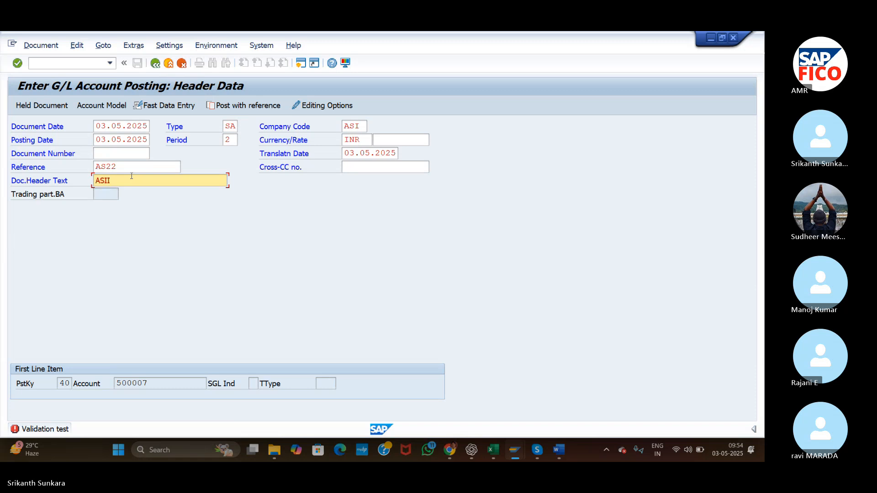
pyautogui.press('Return')
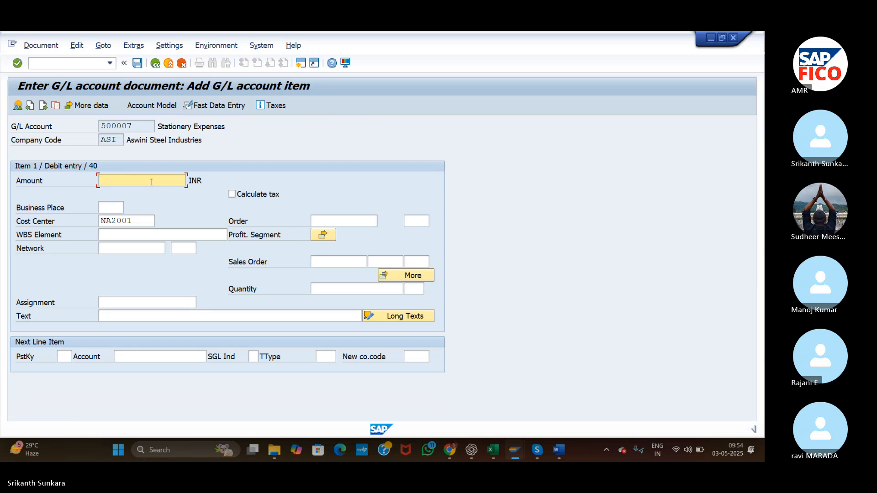
# Set the Stationery Expenses debit amount to 10000 INR and the item text to "Administartion Exp".
pyautogui.write('10000')
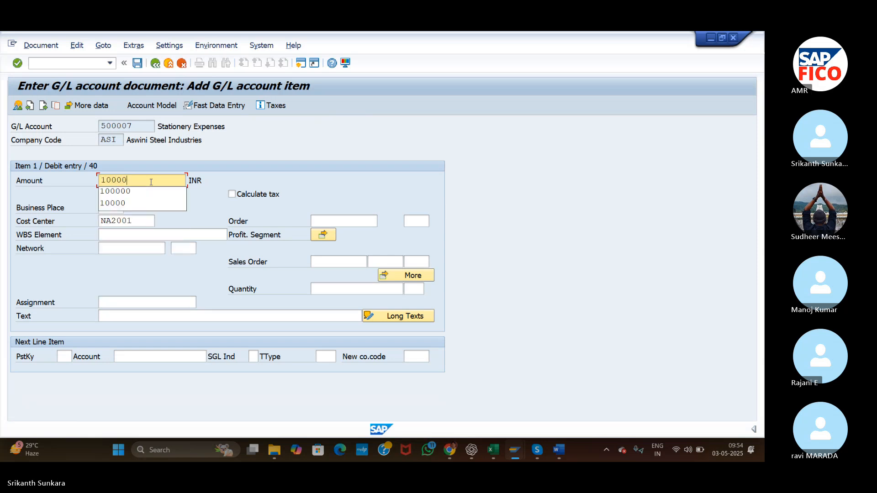
pyautogui.click(199, 283)
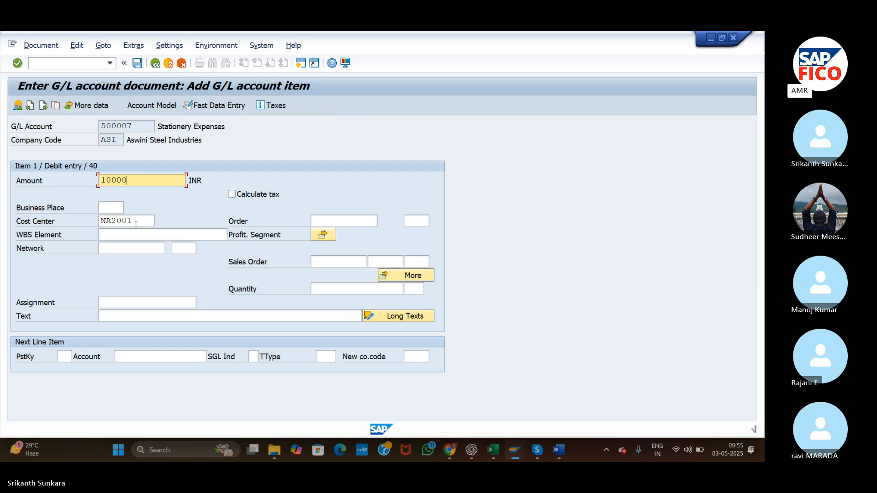
pyautogui.click(130, 316)
pyautogui.write('Administart')
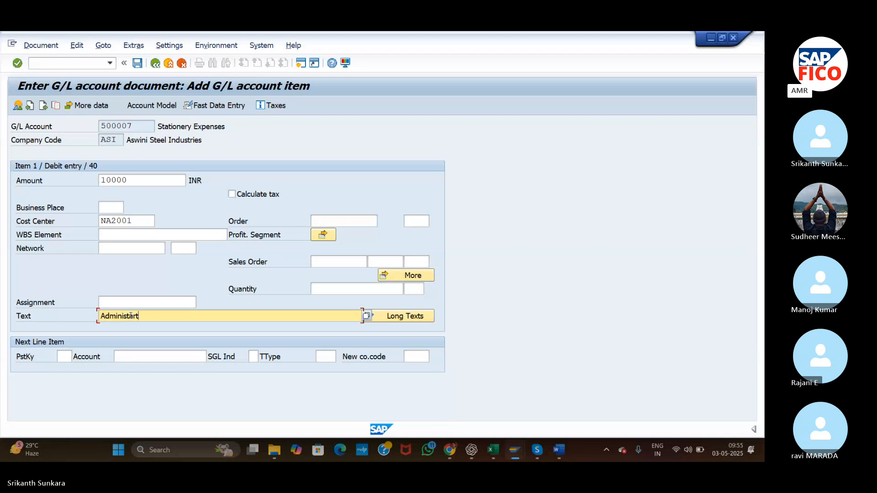
pyautogui.write('ion Exp')
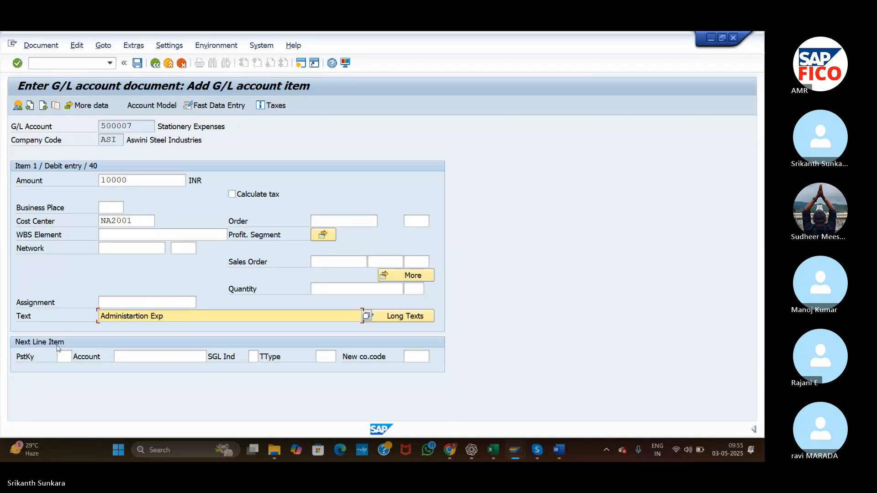
# Add a second line item with posting key 50 and G/L account 200104 Cash Account, and proceed to its details.
pyautogui.click(68, 357)
pyautogui.write('50')
pyautogui.press('Tab')
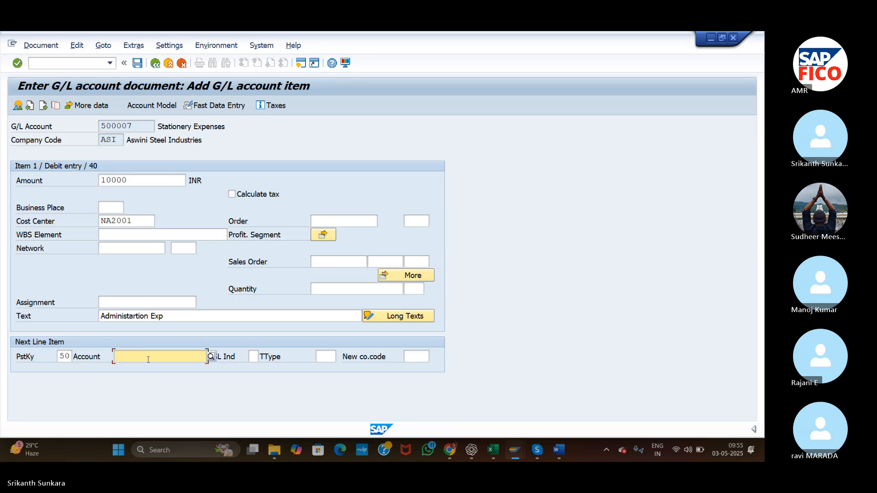
pyautogui.click(211, 356)
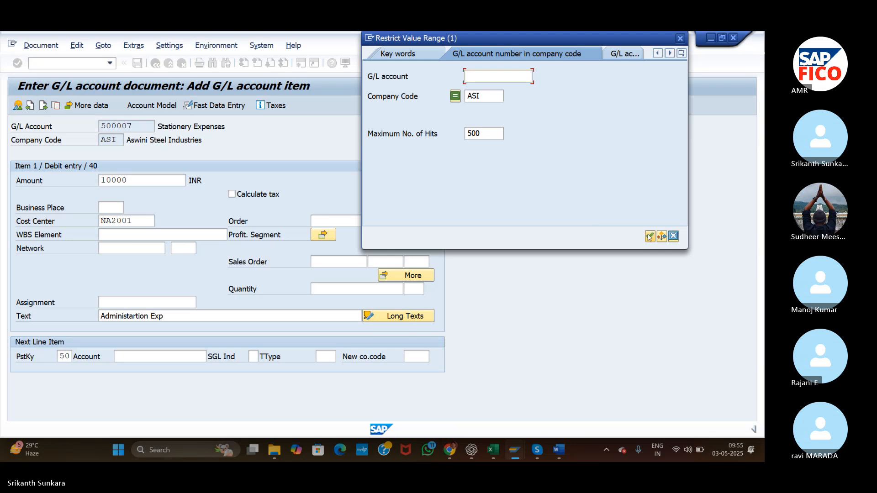
pyautogui.click(649, 236)
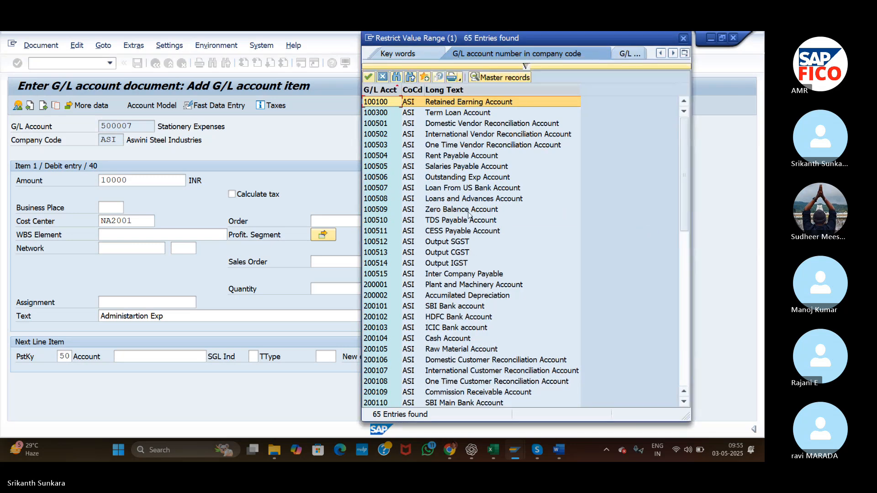
pyautogui.doubleClick(449, 342)
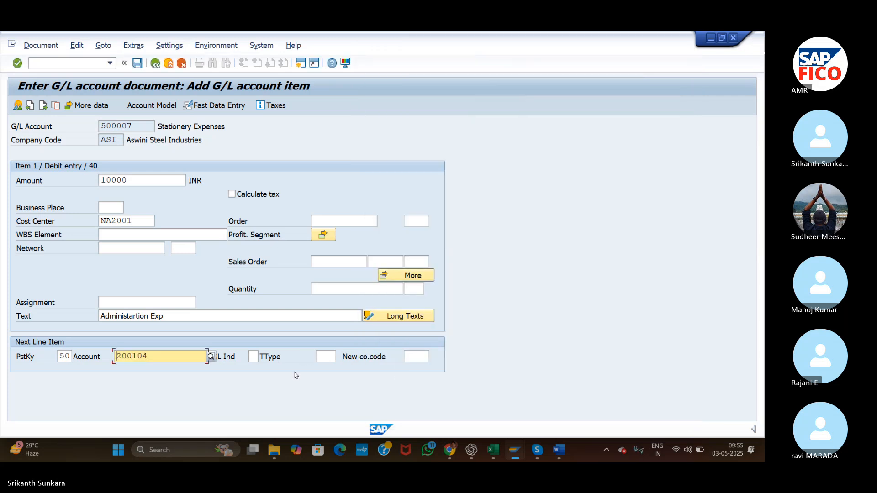
pyautogui.press('Return')
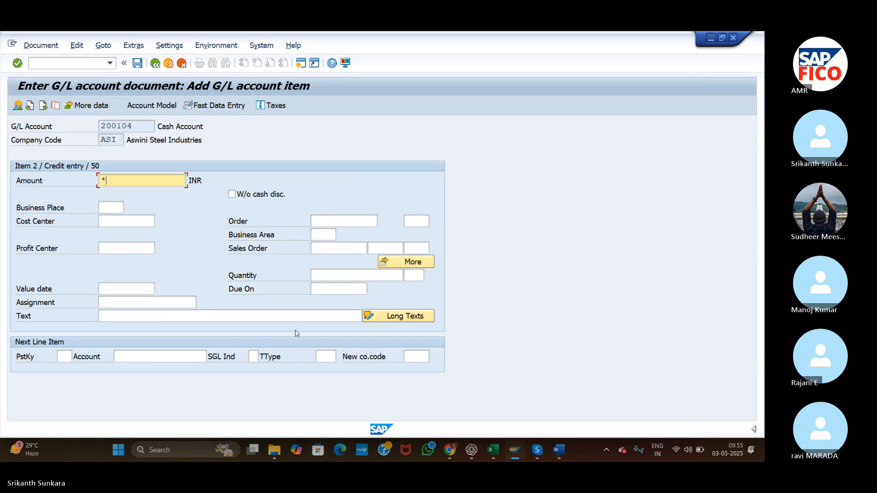
# Fill the Cash Account credit item with the balancing amount using * and copy the previous item's text using +.
pyautogui.click(286, 320)
pyautogui.write('+')
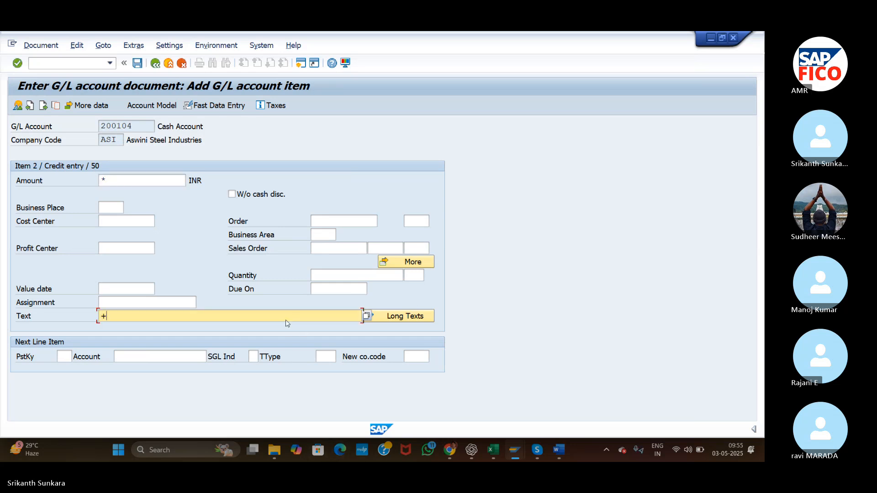
pyautogui.press('Return')
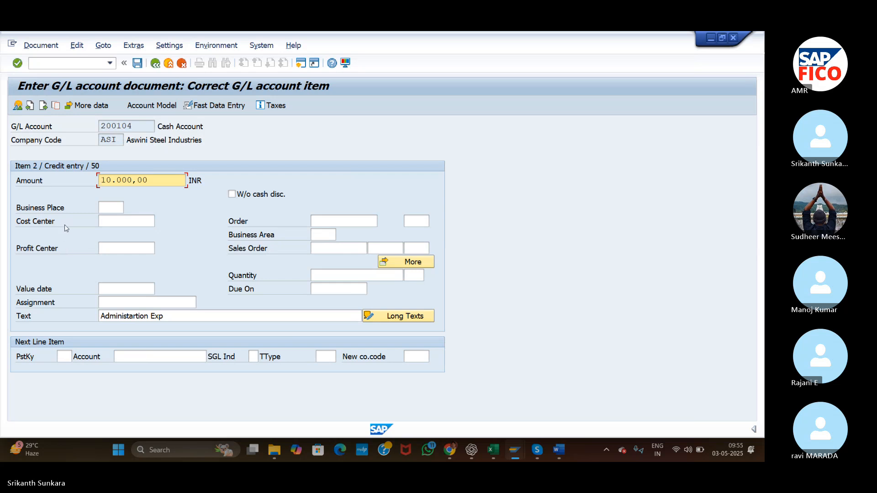
pyautogui.click(120, 222)
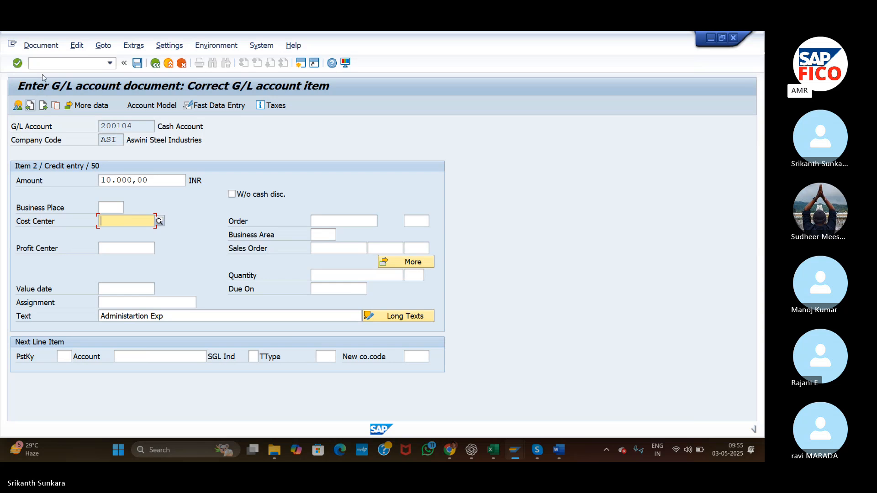
# Simulate the G/L account document and try to post it.
pyautogui.click(42, 46)
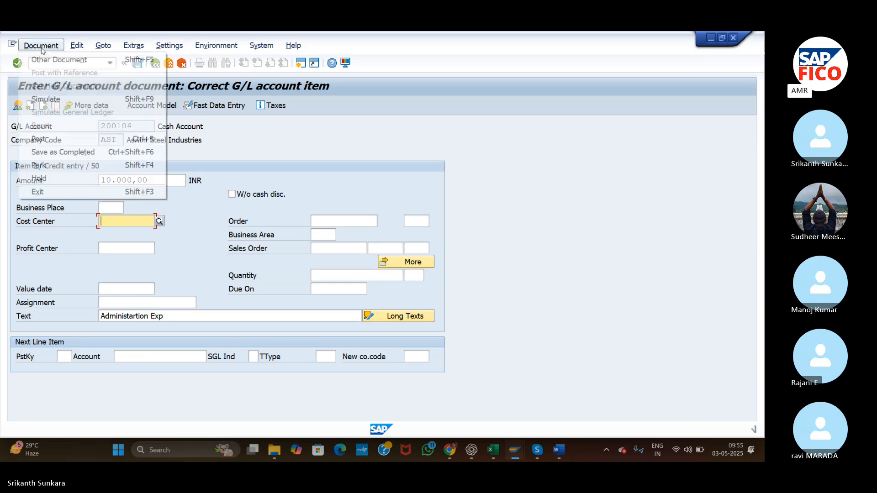
pyautogui.click(59, 100)
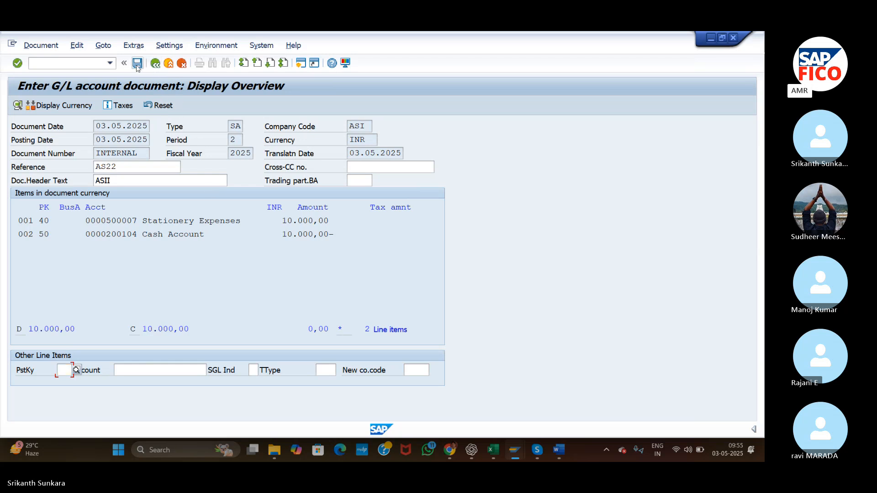
pyautogui.click(137, 63)
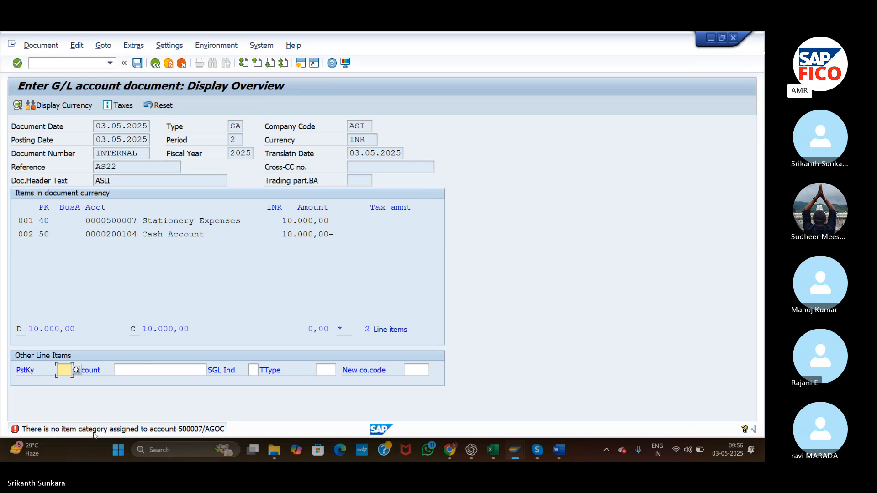
# Open the posting error's help and follow it to the Classify G/L Accounts for Document Splitting activity.
pyautogui.click(30, 432)
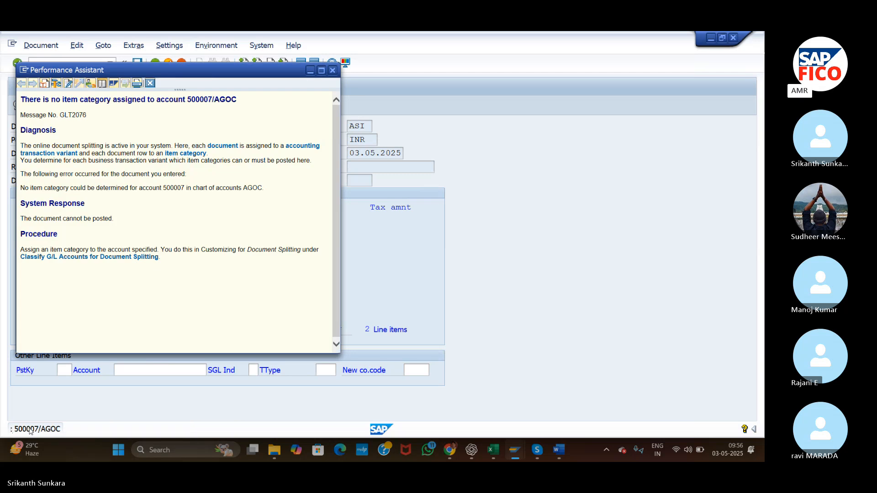
pyautogui.click(95, 258)
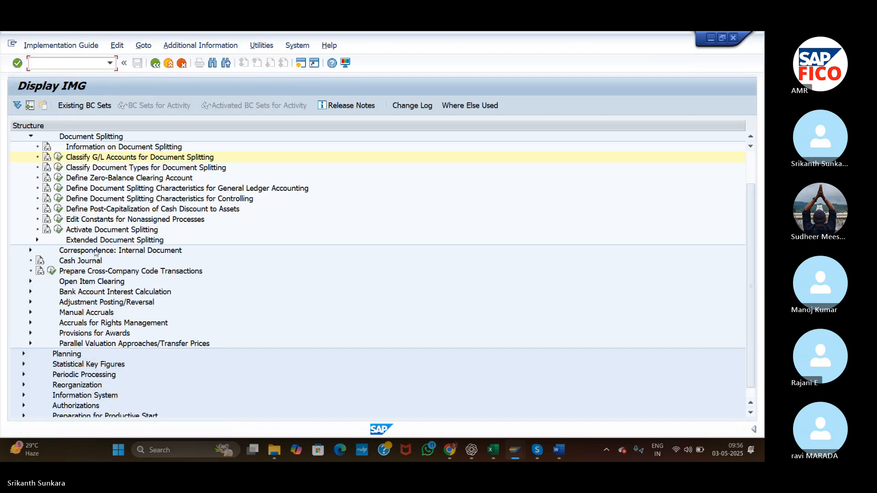
pyautogui.click(58, 158)
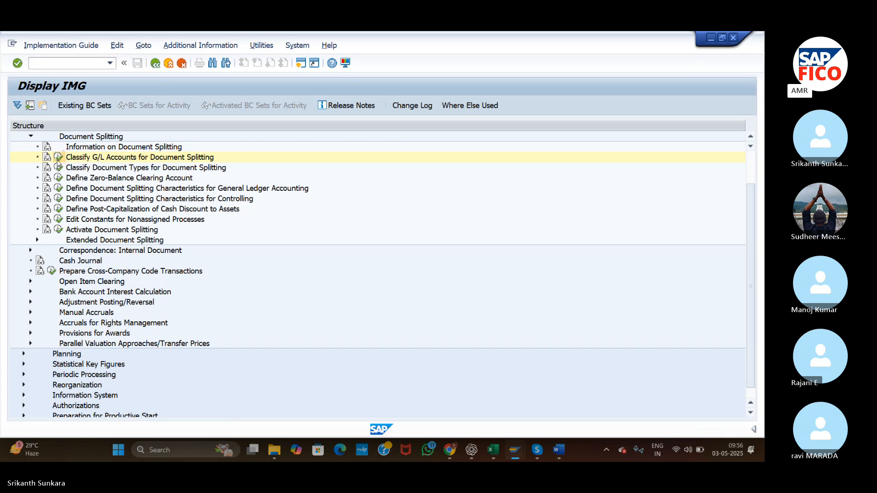
pyautogui.press('Return')
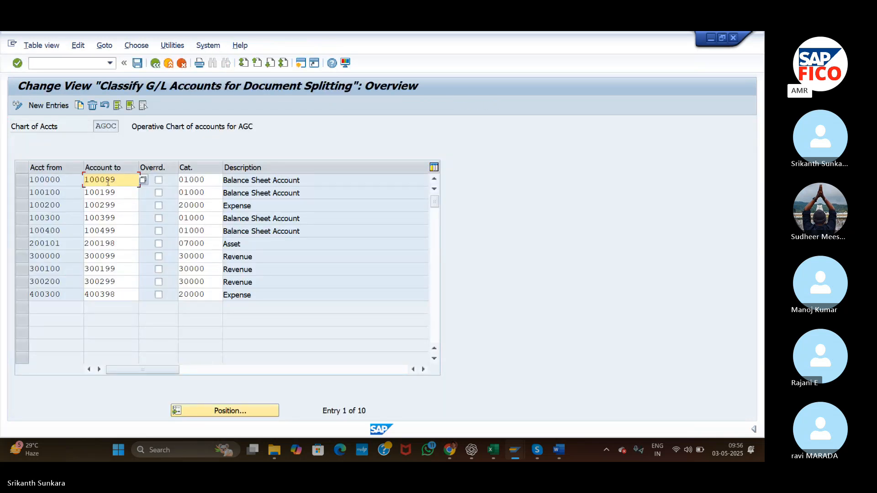
# Create a new document splitting classification entry for chart of accounts AGOC with account range 500007 to 500007.
pyautogui.click(48, 105)
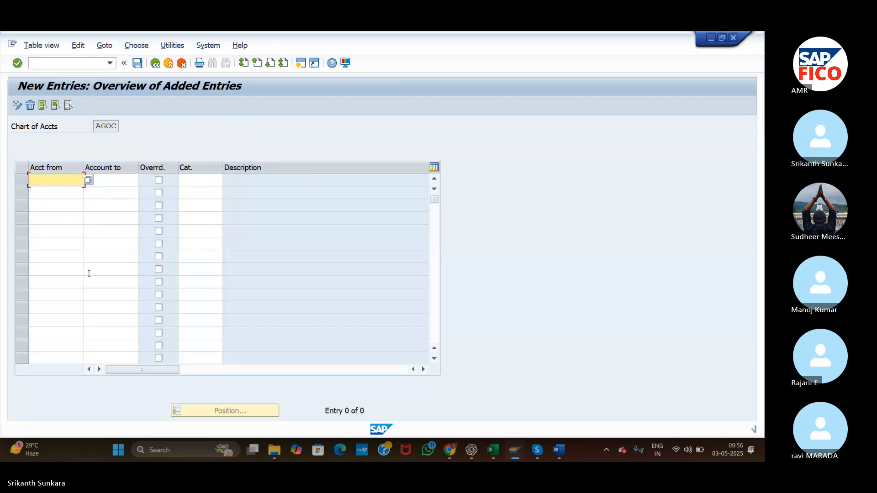
pyautogui.write('500000')
pyautogui.press('Tab')
pyautogui.write('5')
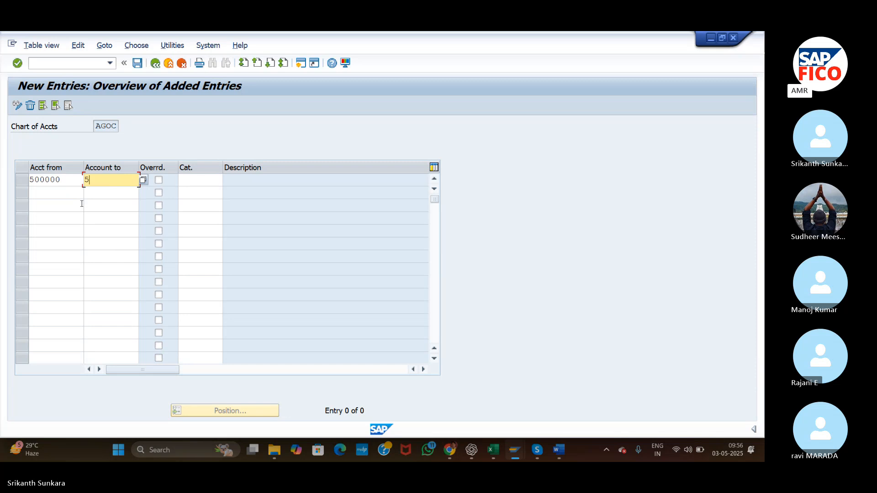
pyautogui.write('000')
pyautogui.write('100')
pyautogui.click(66, 179)
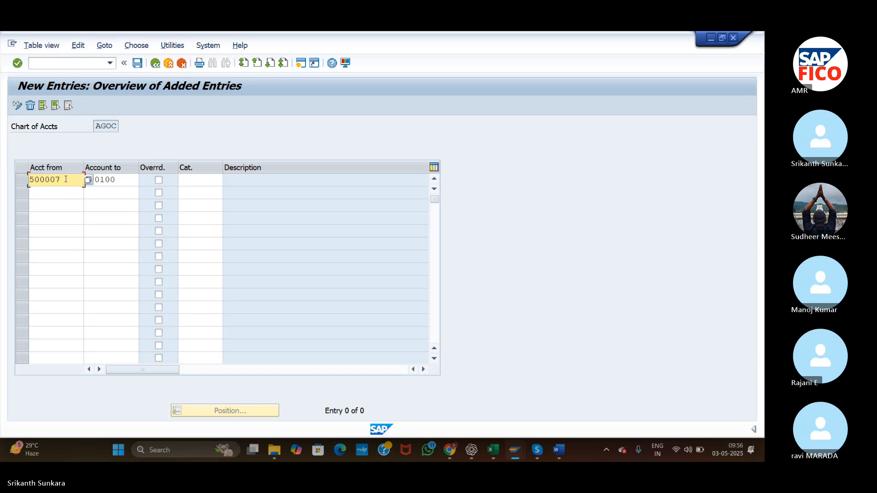
pyautogui.click(123, 179)
pyautogui.press('BackSpace')
pyautogui.press('BackSpace')
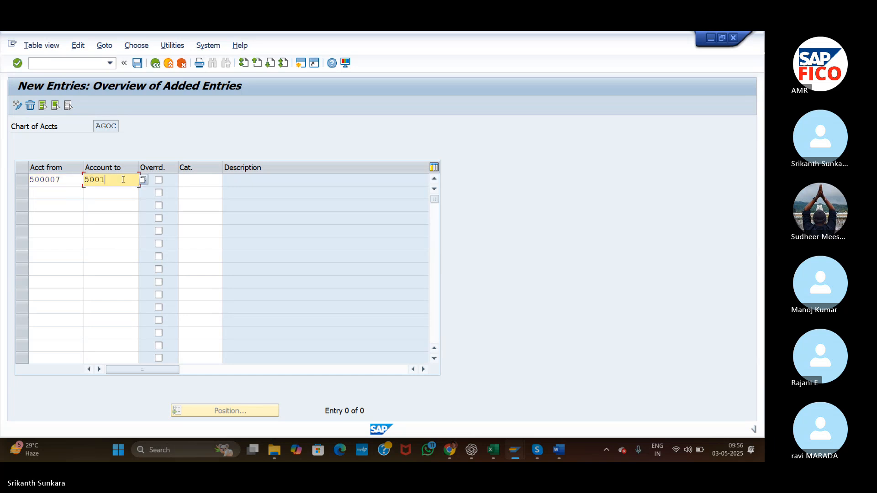
pyautogui.write('007')
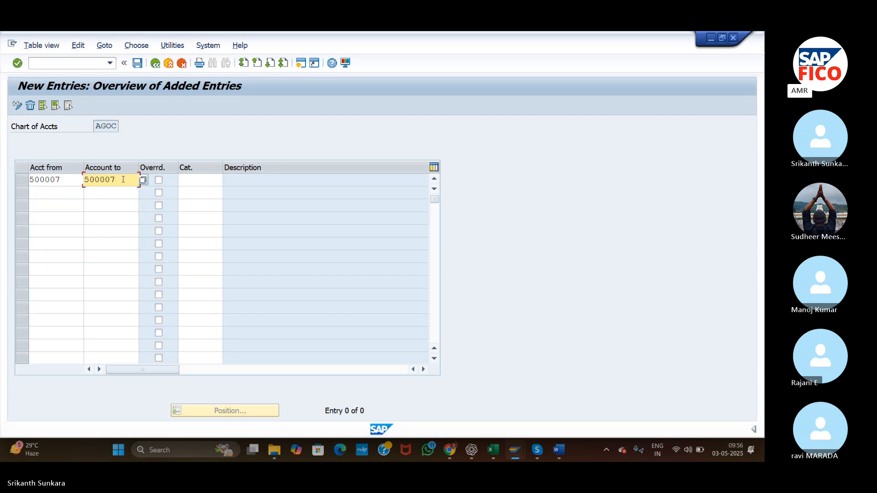
# Assign item category 20000 Expense to account range 500007 and save the entry in the GST ASI customizing request.
pyautogui.click(194, 178)
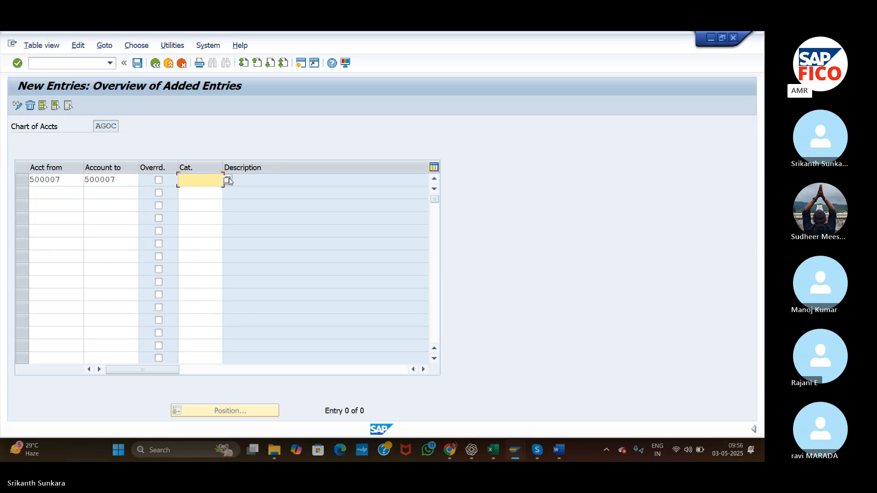
pyautogui.press('F4')
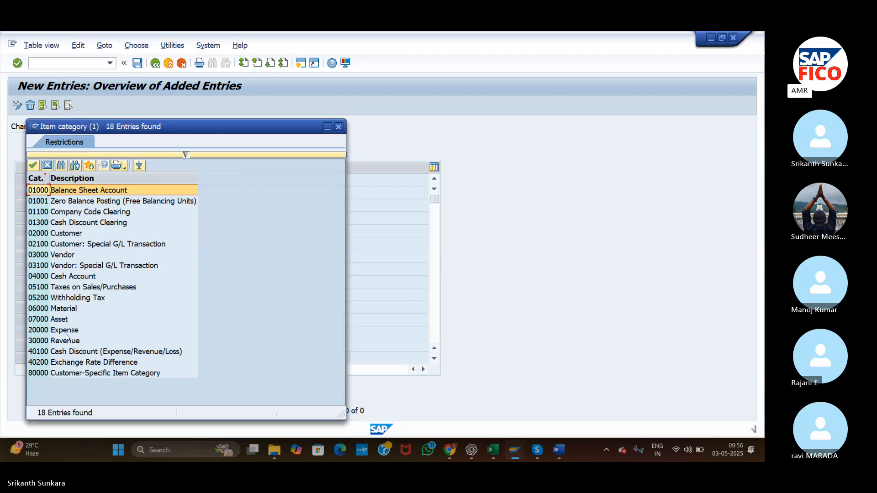
pyautogui.doubleClick(67, 332)
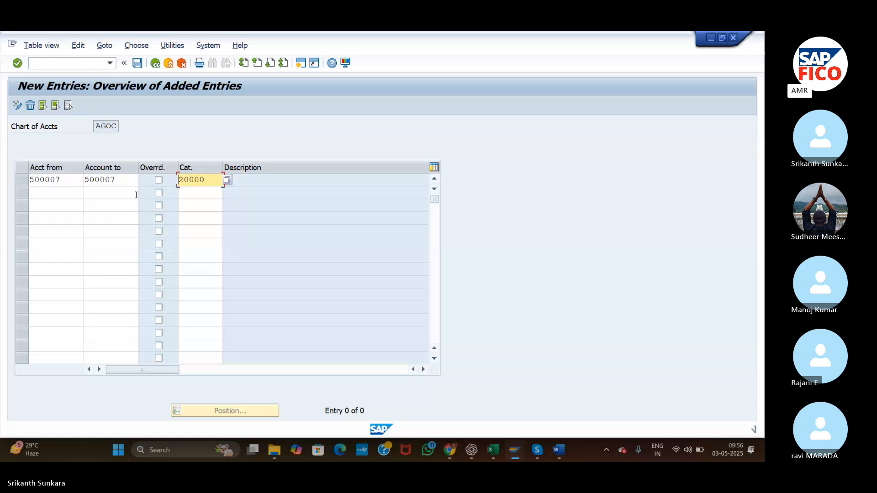
pyautogui.click(138, 65)
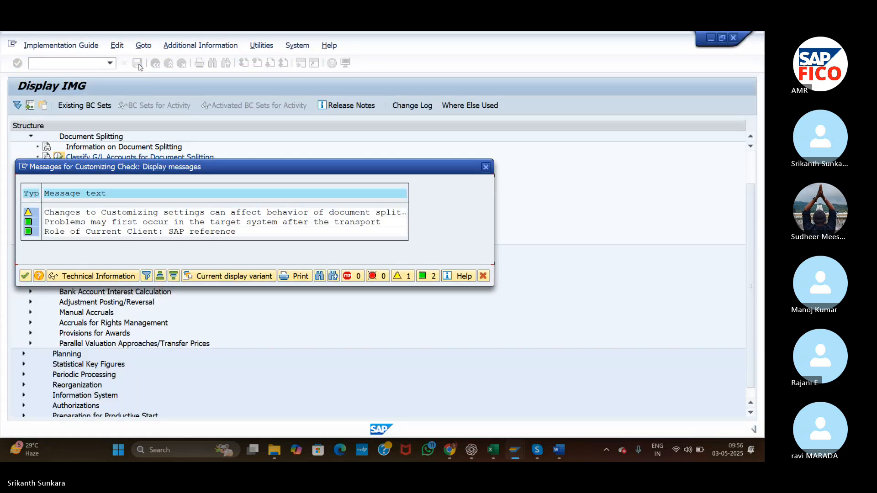
pyautogui.click(25, 276)
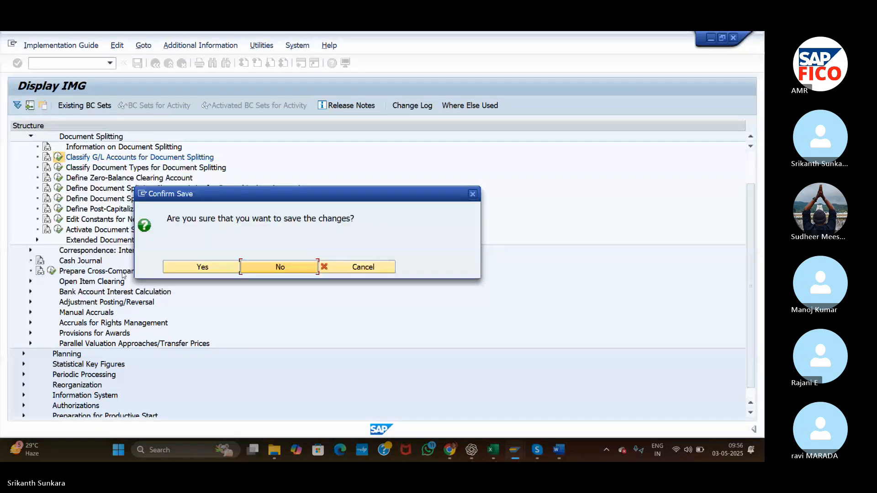
pyautogui.click(193, 269)
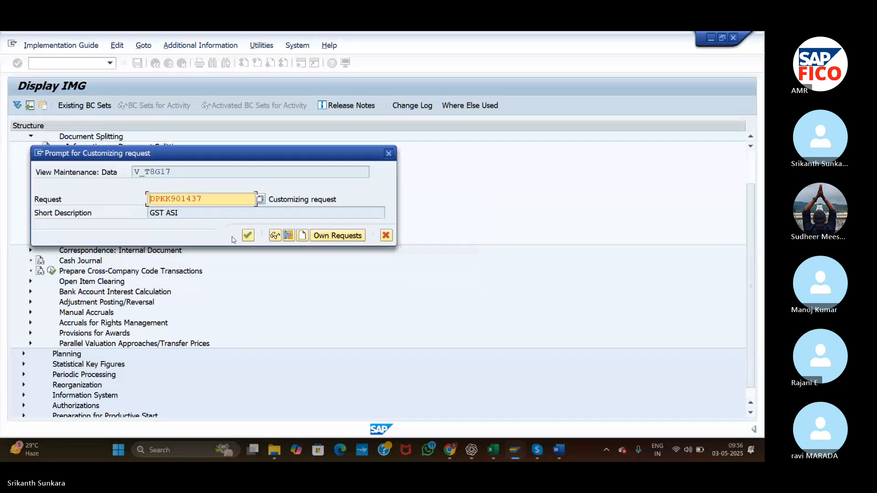
pyautogui.click(249, 235)
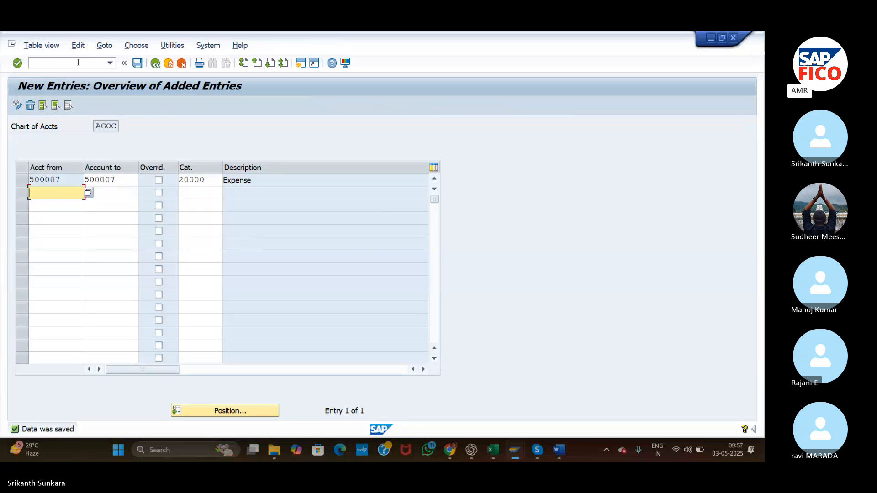
# Return to the G/L document overview, close the error help and reset the document's automatic postings.
pyautogui.click(155, 64)
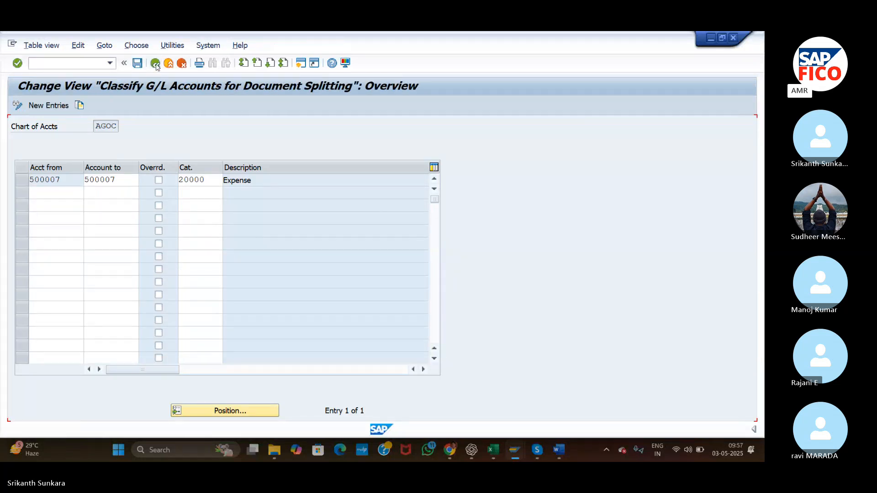
pyautogui.click(156, 64)
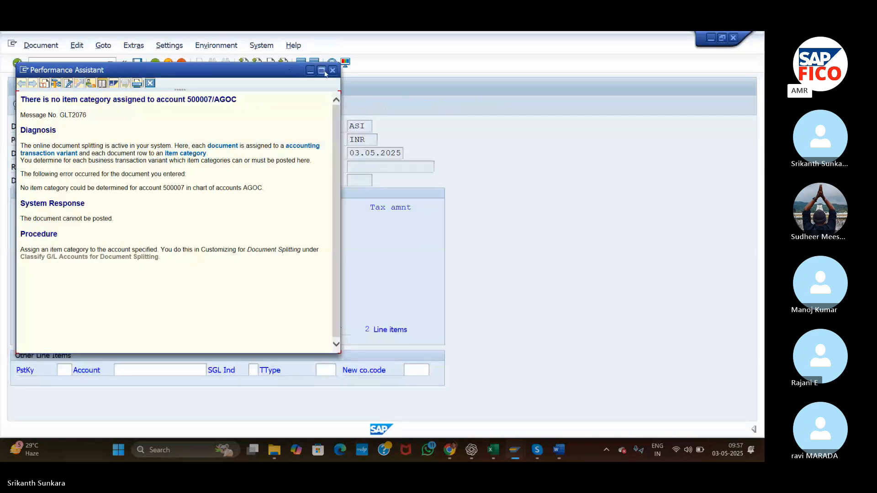
pyautogui.click(334, 71)
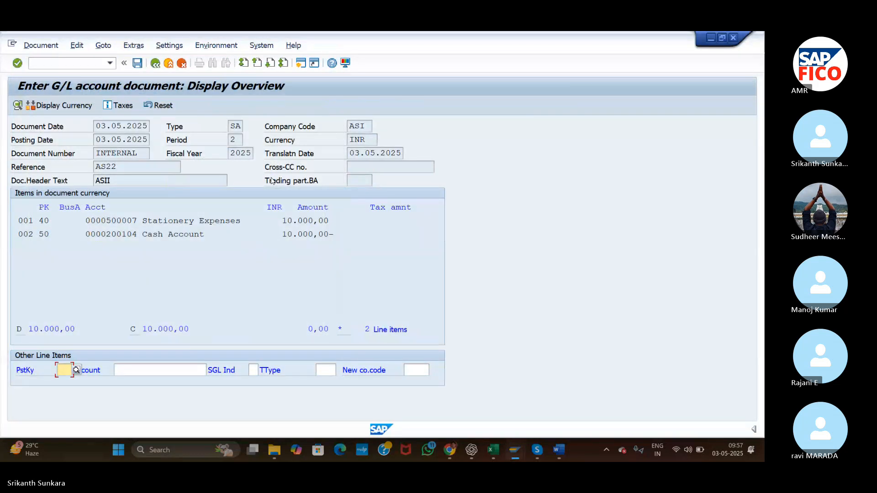
pyautogui.click(159, 106)
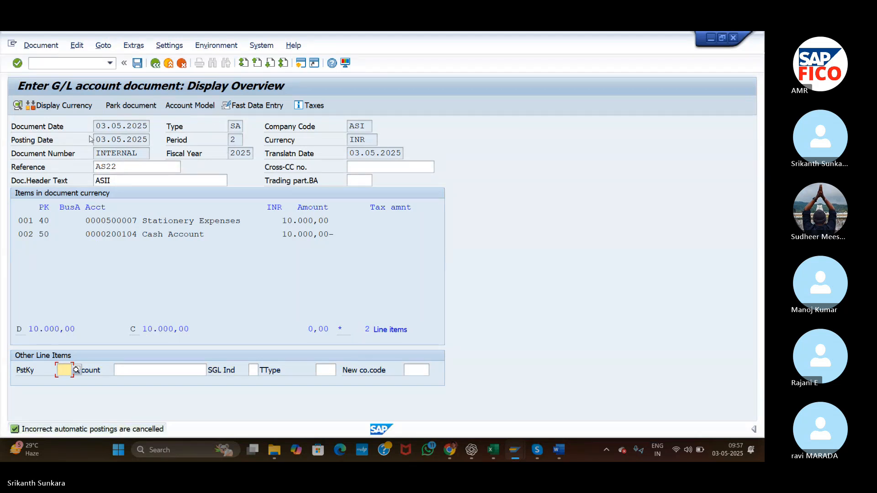
# Simulate the reset document again and retry posting it.
pyautogui.click(42, 46)
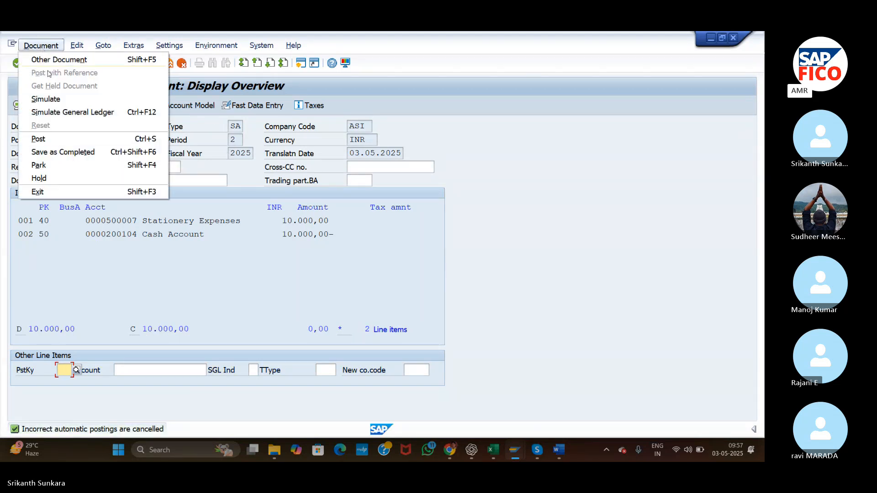
pyautogui.click(60, 97)
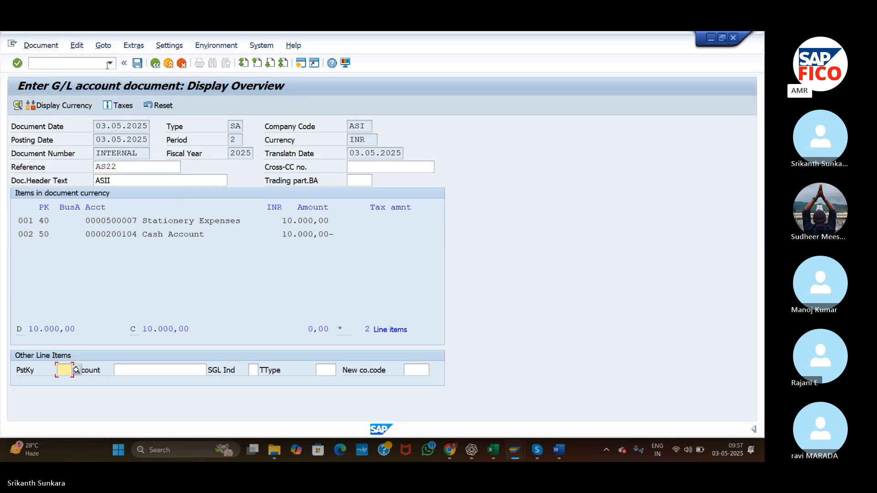
pyautogui.click(137, 63)
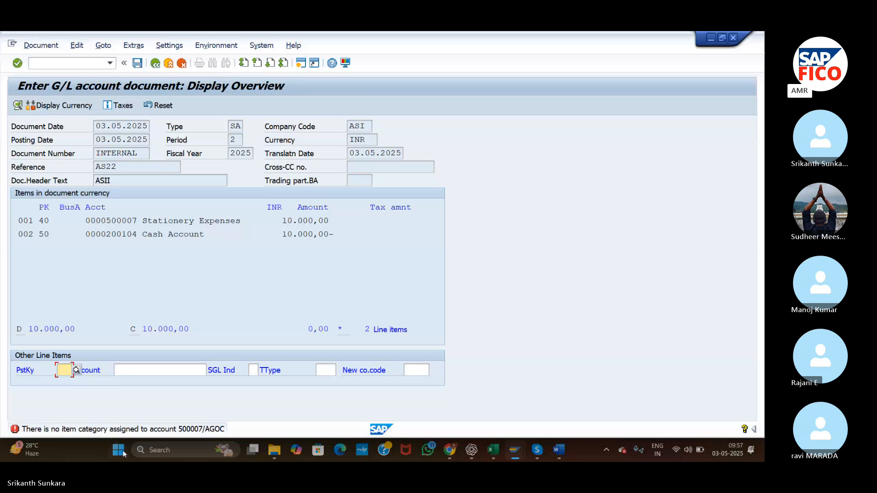
# Start a fresh G/L account posting without saving the current document and set its document date to 03.05.2025.
pyautogui.click(94, 63)
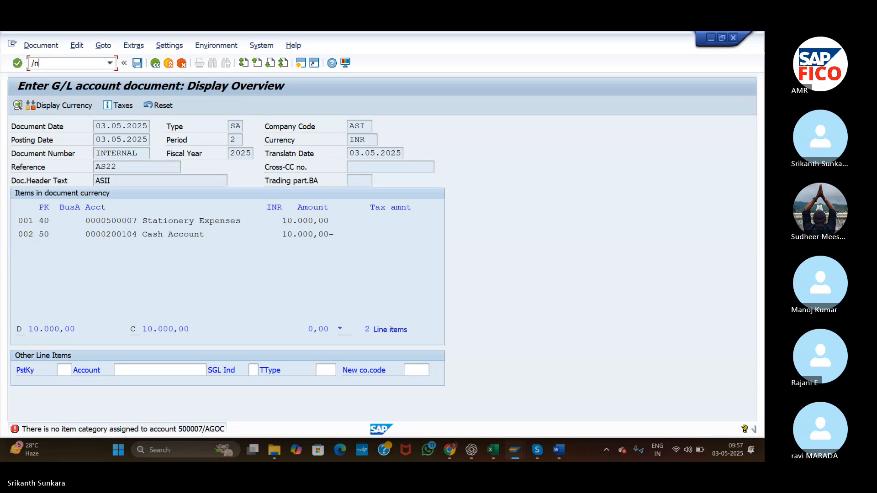
pyautogui.write('/nfb50')
pyautogui.press('Return')
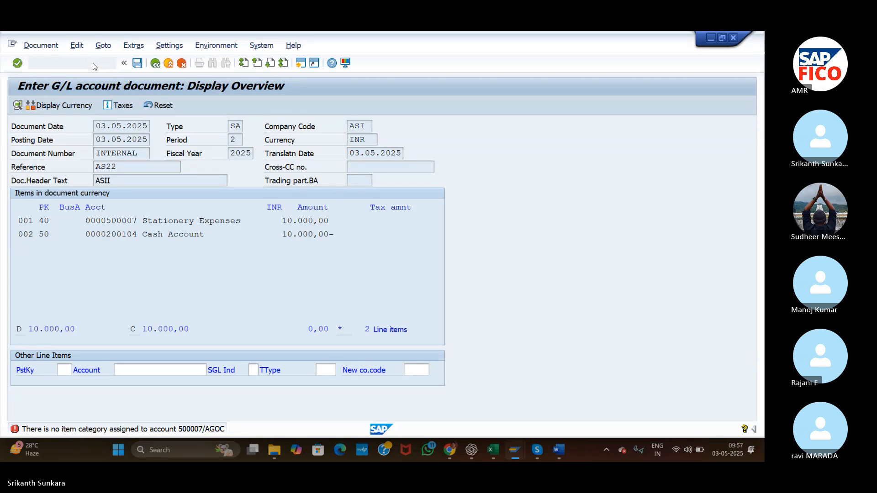
pyautogui.write('3')
pyautogui.press('BackSpace')
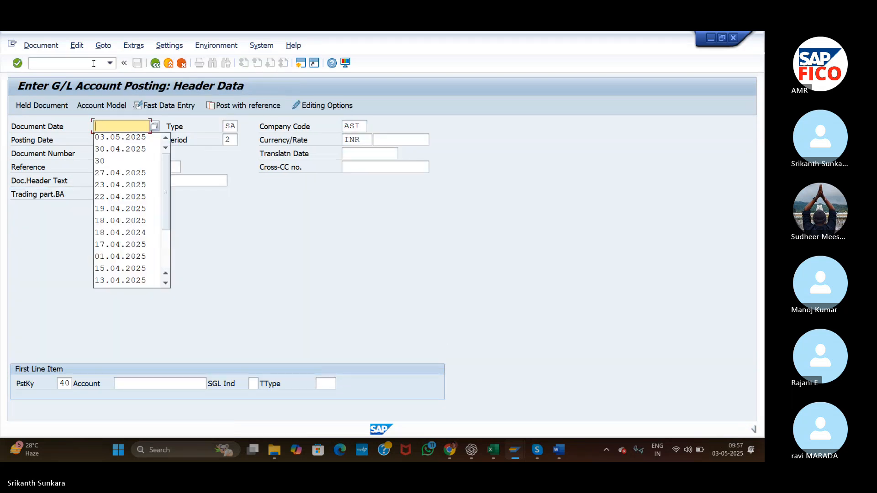
pyautogui.write('03.05.202')
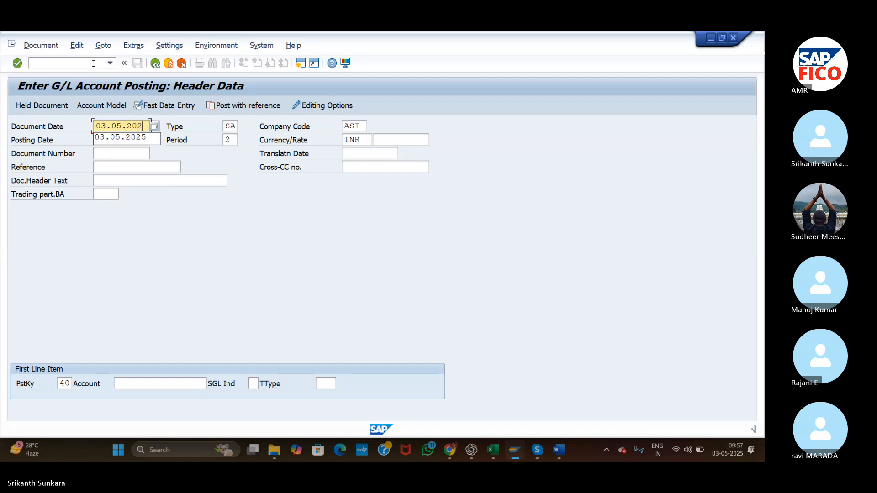
pyautogui.write('5')
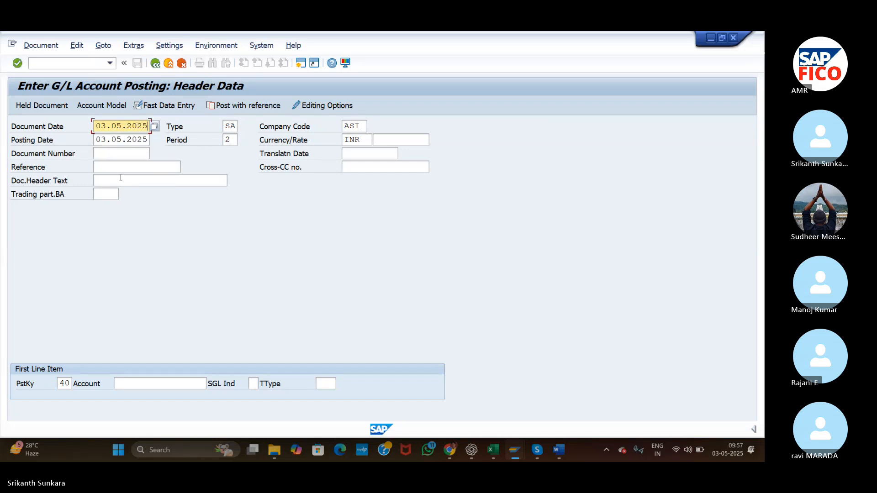
# Look up company code ASI's G/L accounts and choose 500007 Stationery Expenses for the first line item with posting key 40.
pyautogui.click(144, 385)
pyautogui.press('F4')
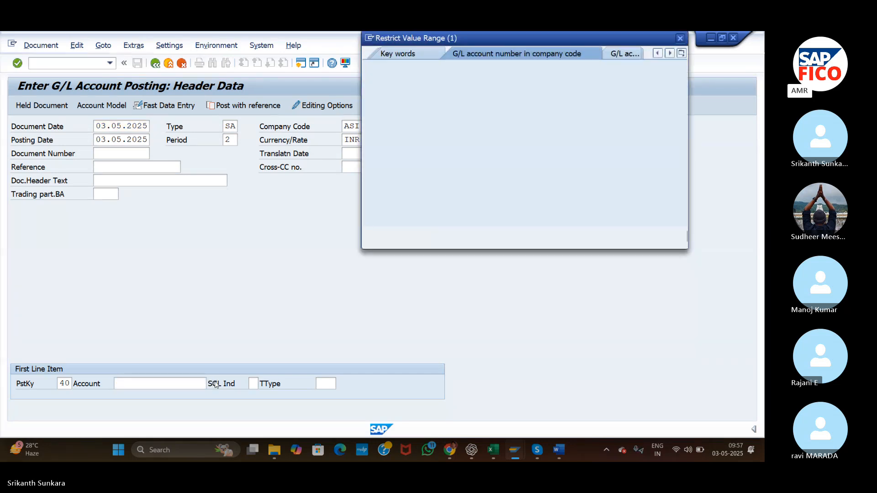
pyautogui.press('Return')
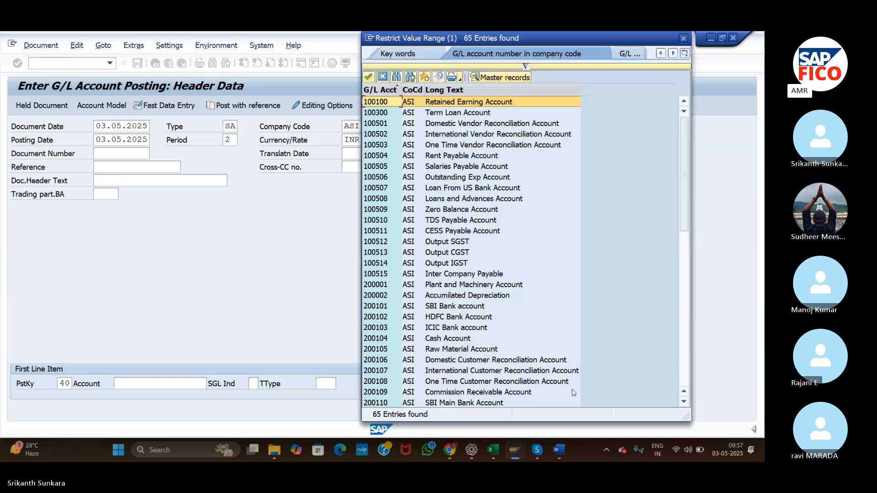
pyautogui.click(685, 347)
pyautogui.moveTo(684, 341); pyautogui.dragTo(684, 380)
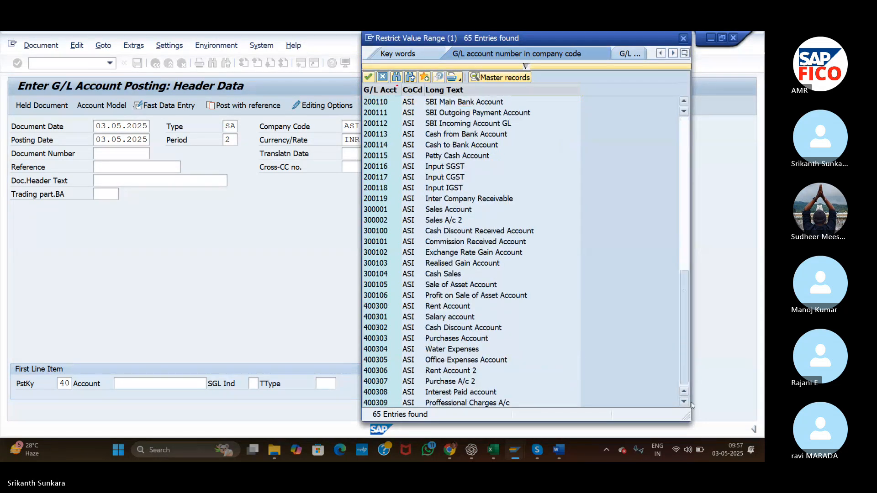
pyautogui.click(409, 395)
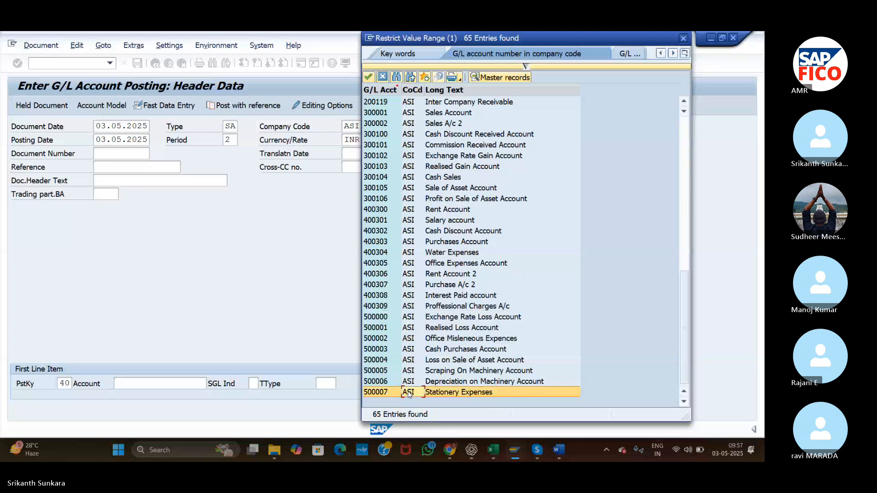
pyautogui.doubleClick(409, 395)
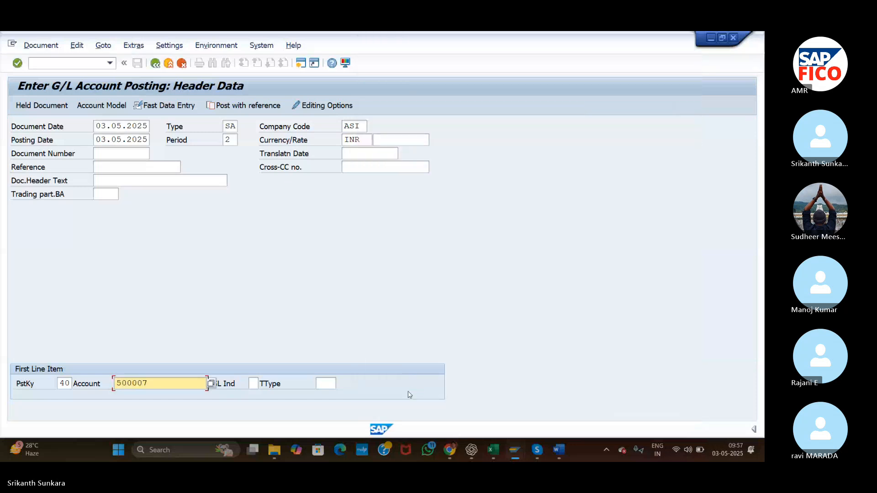
pyautogui.press('Return')
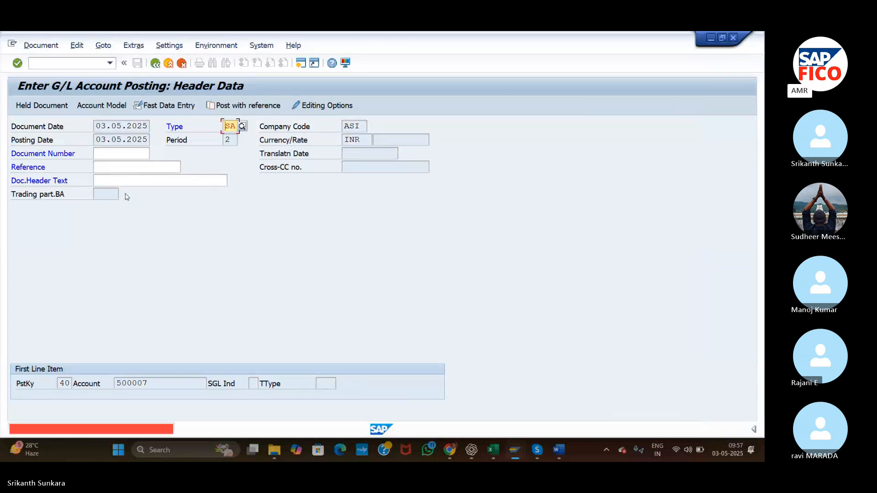
# Enter document header text ASII and reference AS22, and continue to the debit line item.
pyautogui.click(121, 169)
pyautogui.click(125, 180)
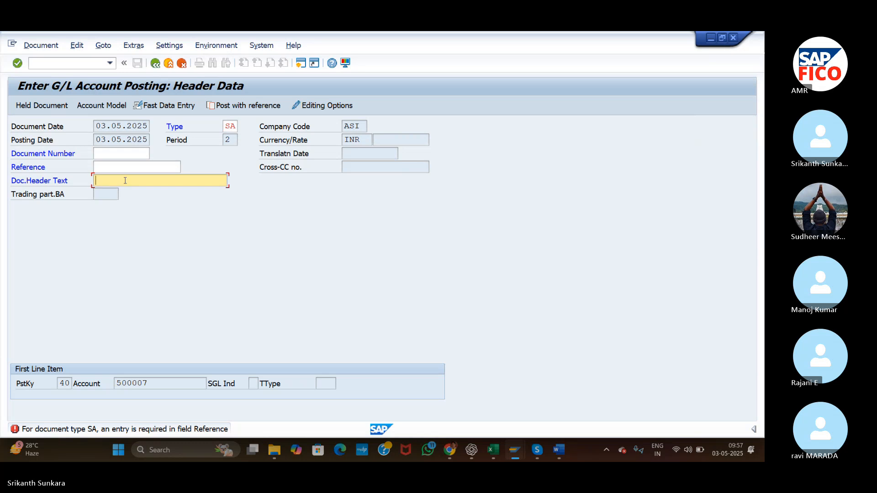
pyautogui.write('ASII')
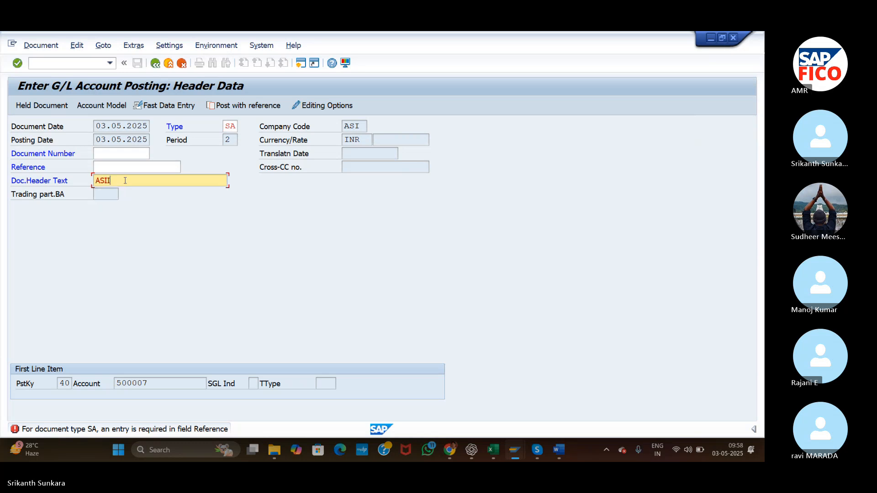
pyautogui.press('Return')
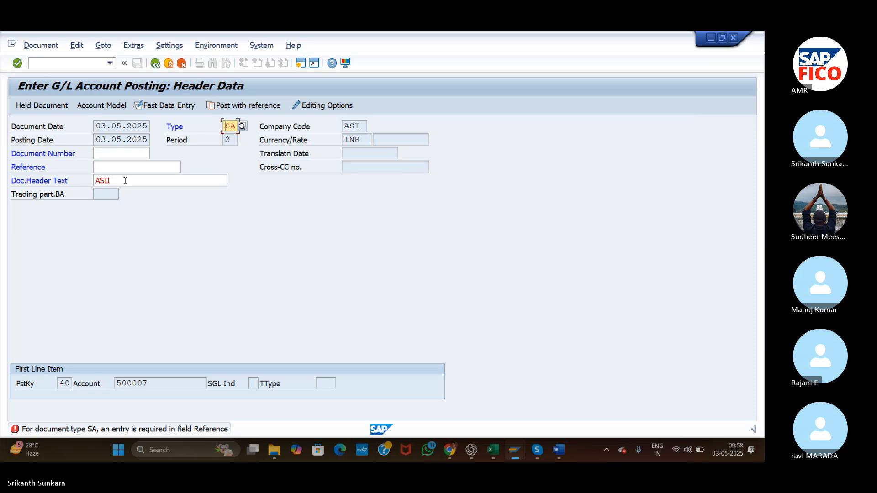
pyautogui.click(108, 168)
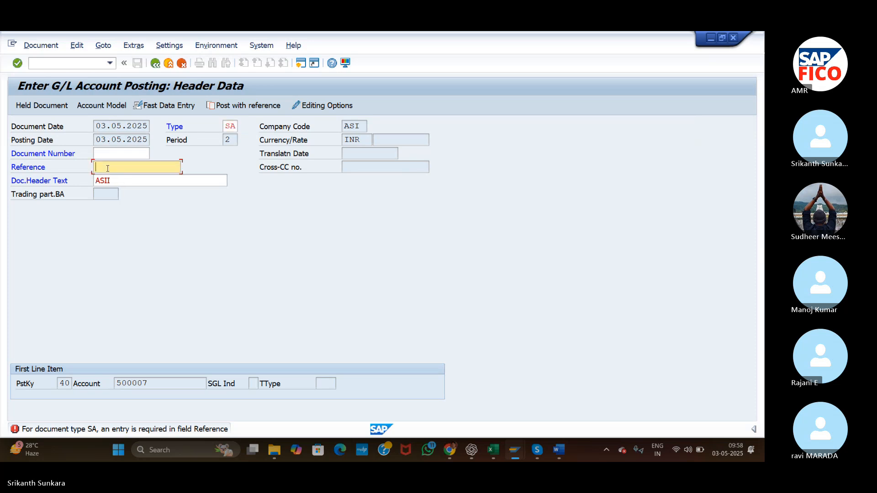
pyautogui.write('ASII')
pyautogui.press('Return')
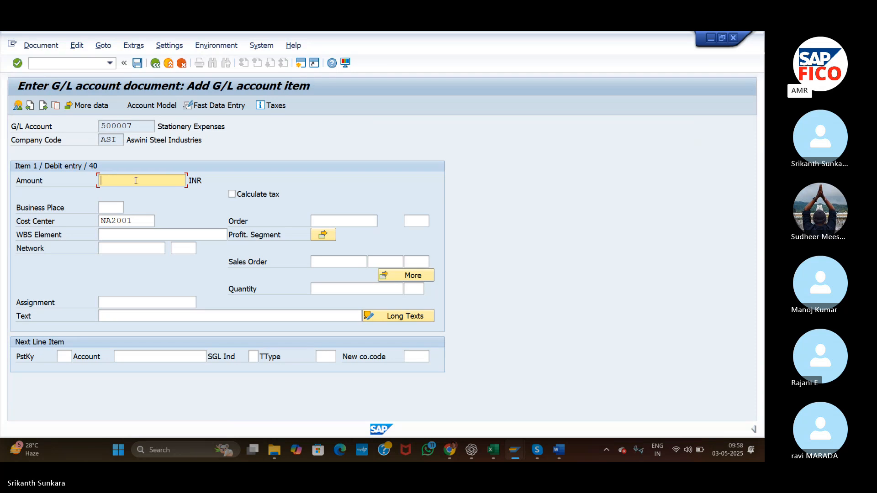
# Set the debit item's amount to 10000 INR and its text to Administartion Exp.
pyautogui.write('10000')
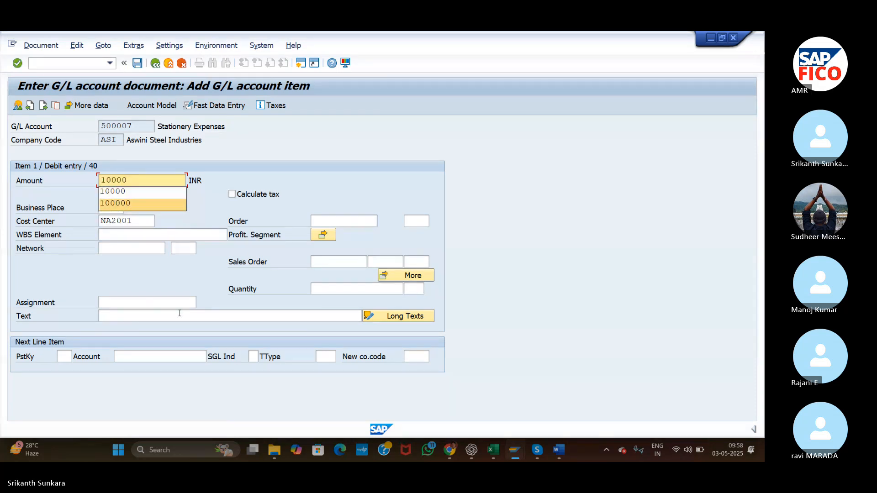
pyautogui.click(178, 317)
pyautogui.write('A')
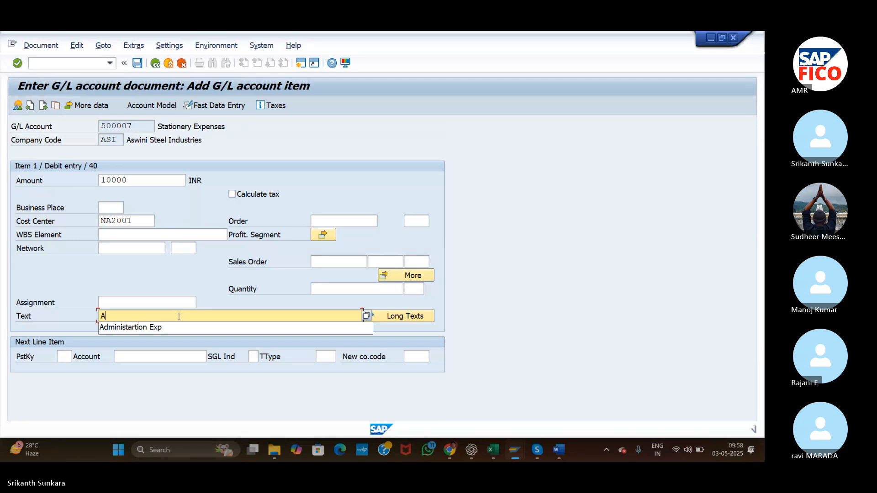
pyautogui.click(177, 328)
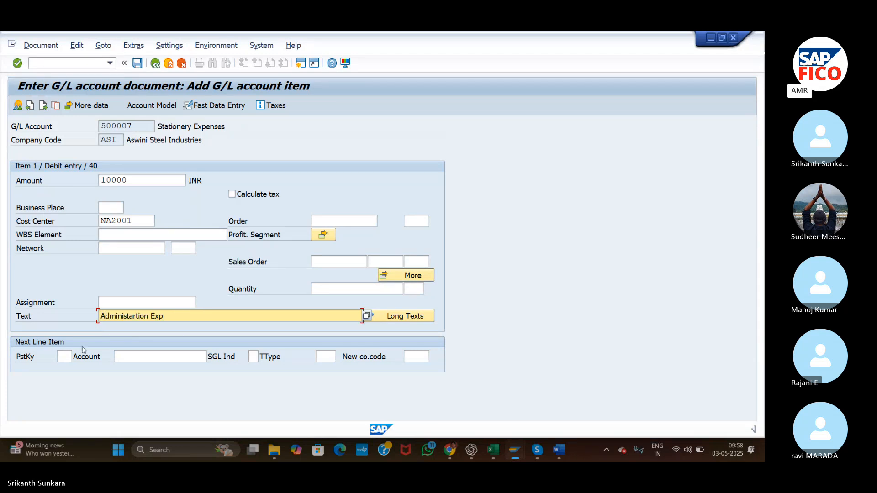
# Add a next line item with posting key 50 and look up account 200104 Cash Account for it.
pyautogui.click(70, 354)
pyautogui.write('50')
pyautogui.click(117, 356)
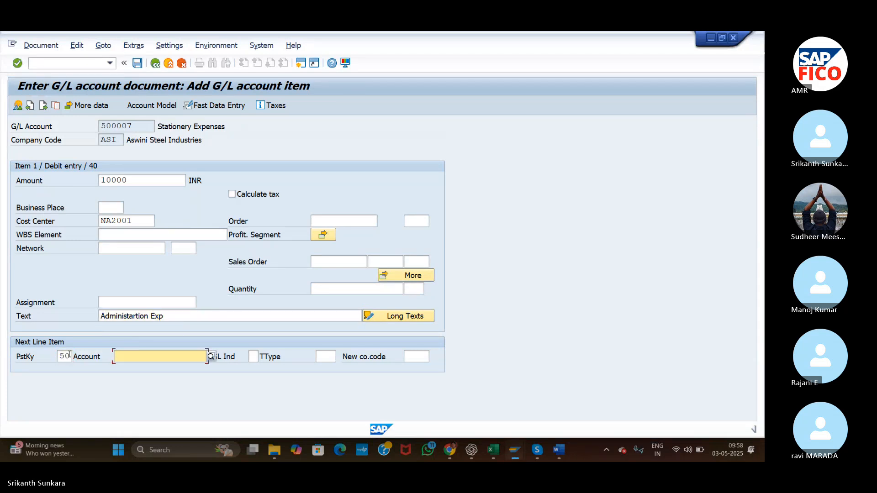
pyautogui.click(210, 357)
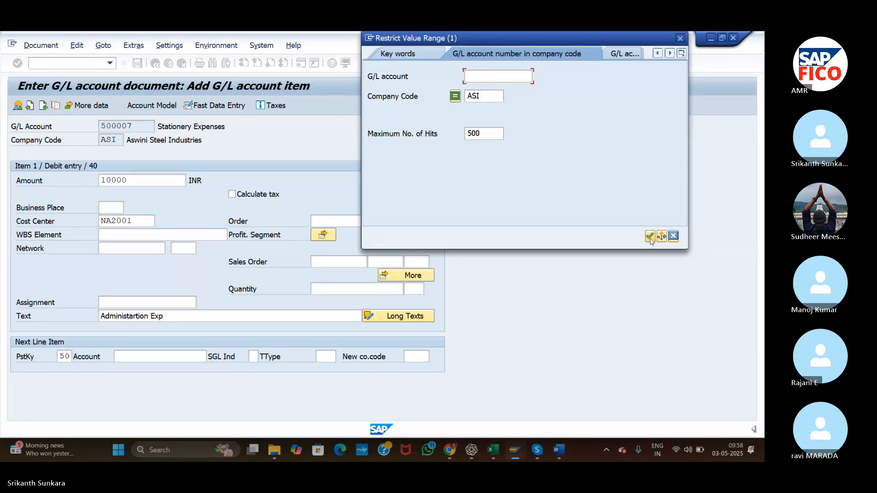
pyautogui.click(650, 236)
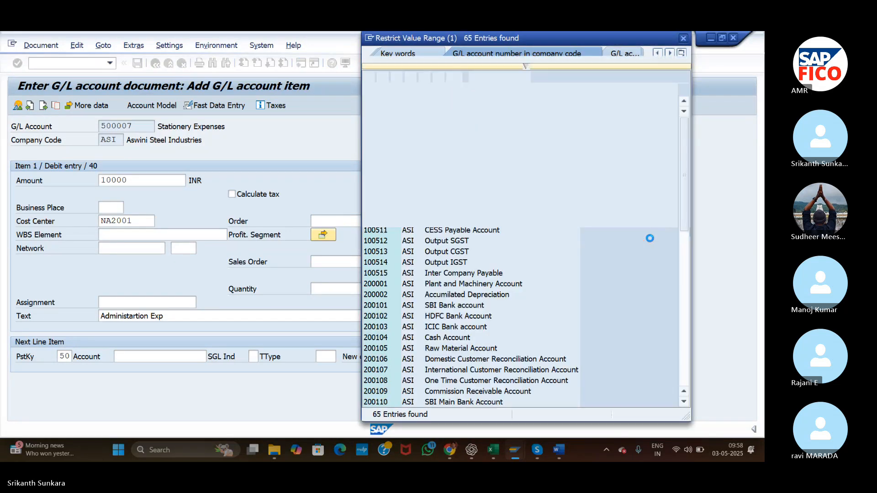
pyautogui.doubleClick(467, 341)
pyautogui.press('Return')
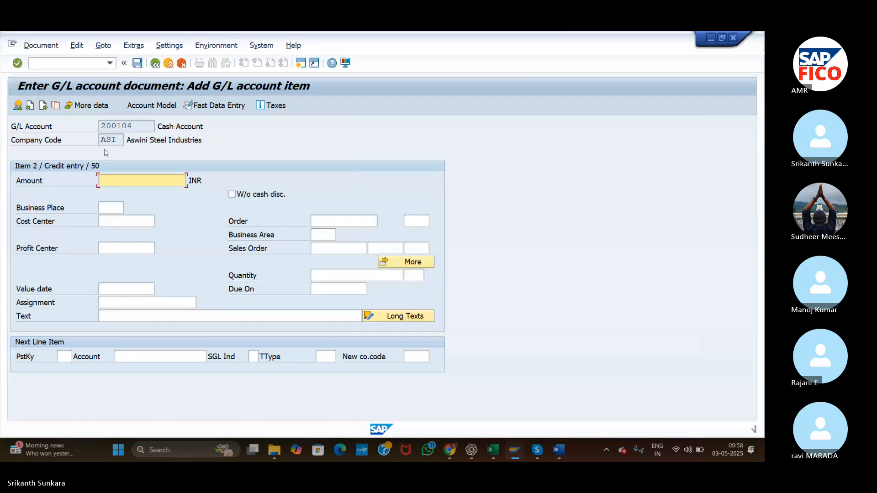
# Fill the credit item with balancing amount * and copy the previous item's text using +.
pyautogui.write('*')
pyautogui.click(198, 319)
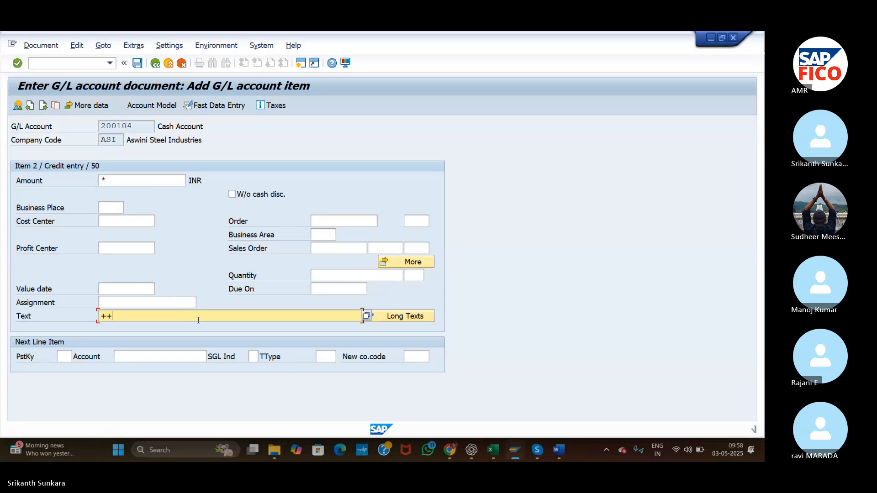
pyautogui.write('++')
pyautogui.press('BackSpace')
pyautogui.press('Return')
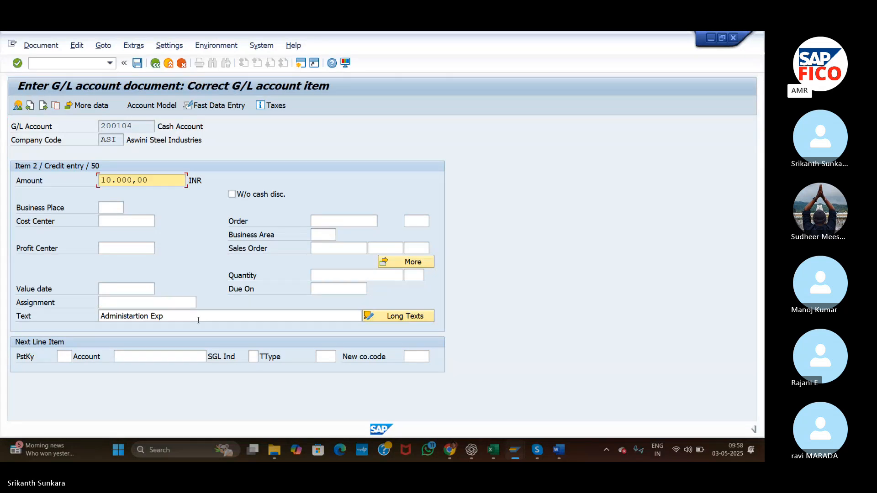
# Simulate and post the G/L document, and display the posted document.
pyautogui.click(40, 46)
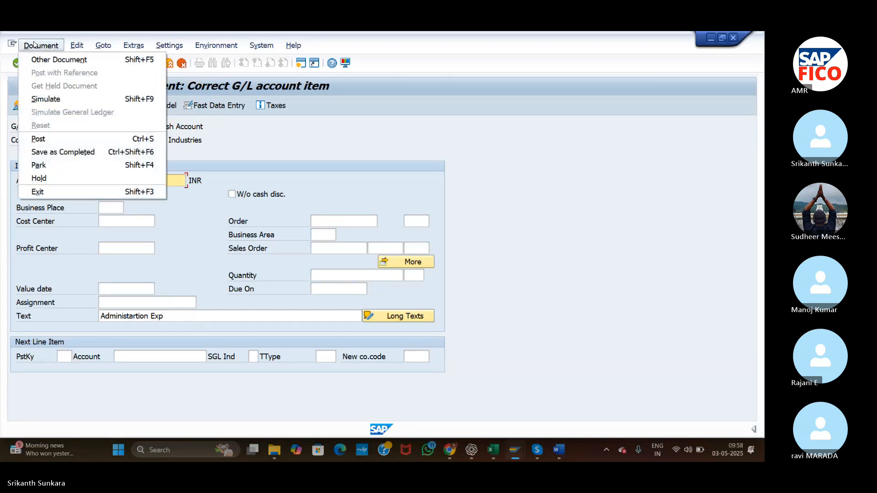
pyautogui.click(50, 100)
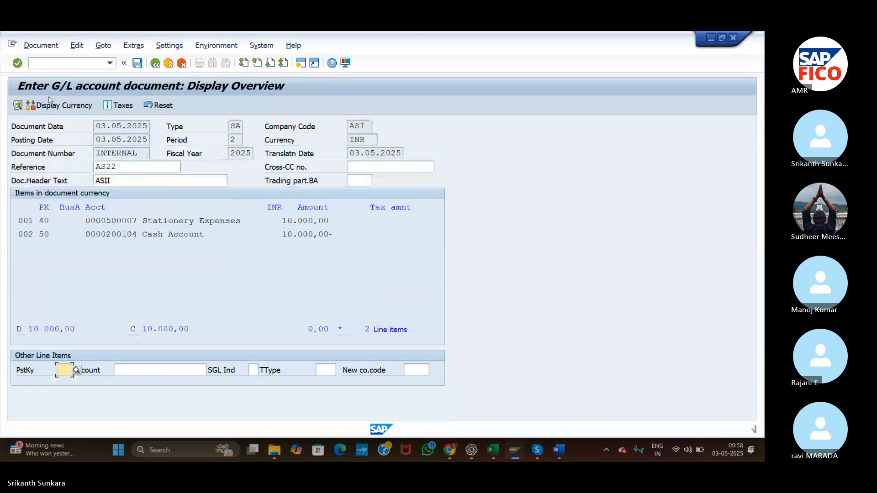
pyautogui.click(137, 64)
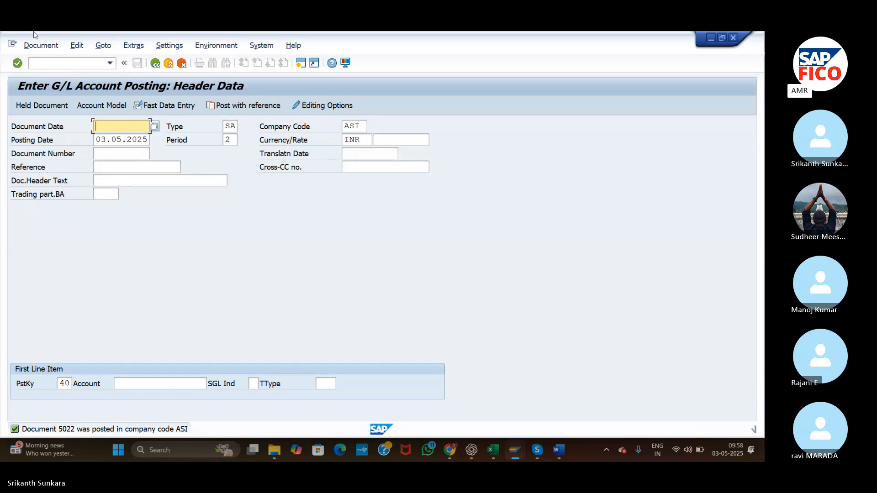
pyautogui.click(38, 46)
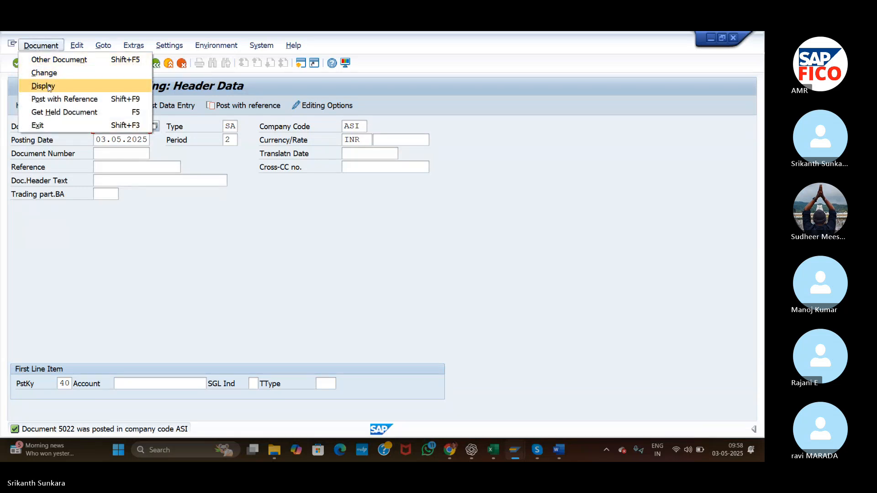
pyautogui.click(48, 87)
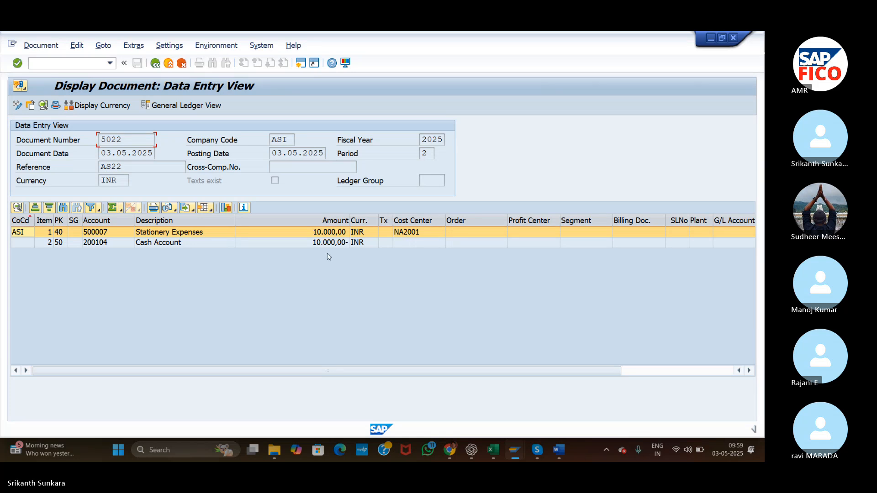
# Switch to the CONTROLLING Config document in Word and renumber the PREPARE PLAN VERSION FIXED COST line as 9.
pyautogui.hotkey('alt', 'Tab')
pyautogui.hotkey('alt', 'Tab')
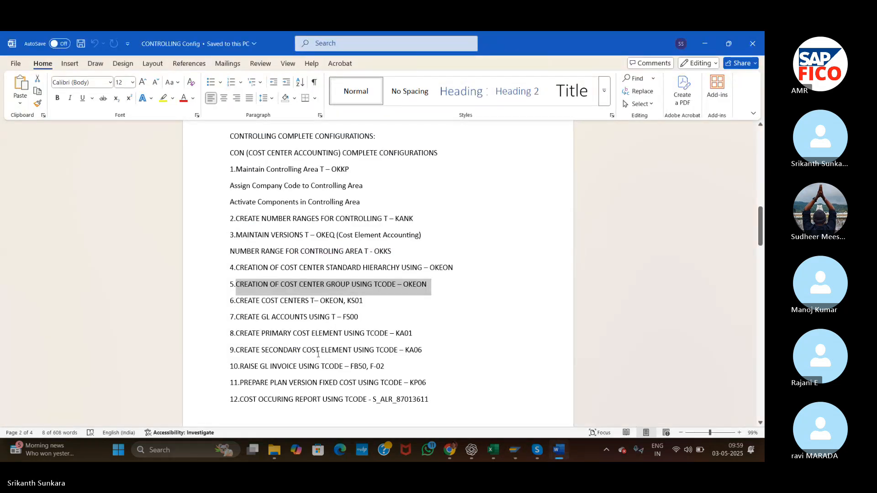
pyautogui.moveTo(237, 349); pyautogui.dragTo(425, 348)
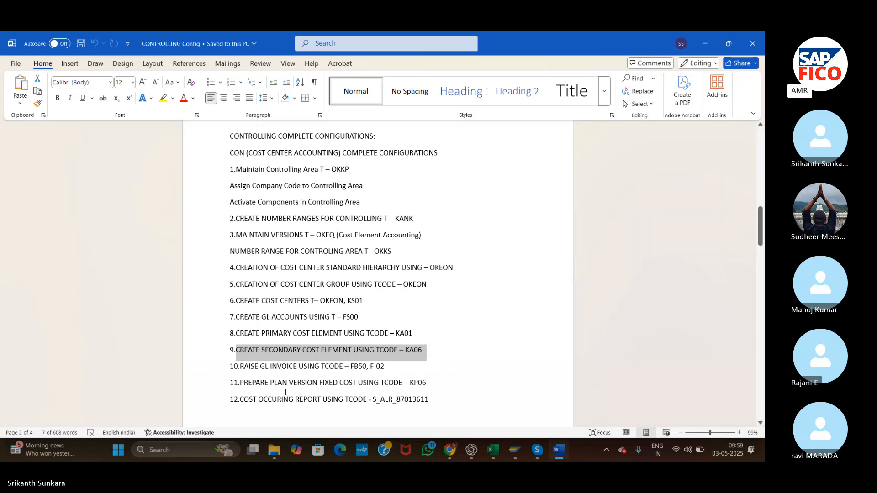
pyautogui.click(408, 384)
pyautogui.hotkey('alt', 'Tab')
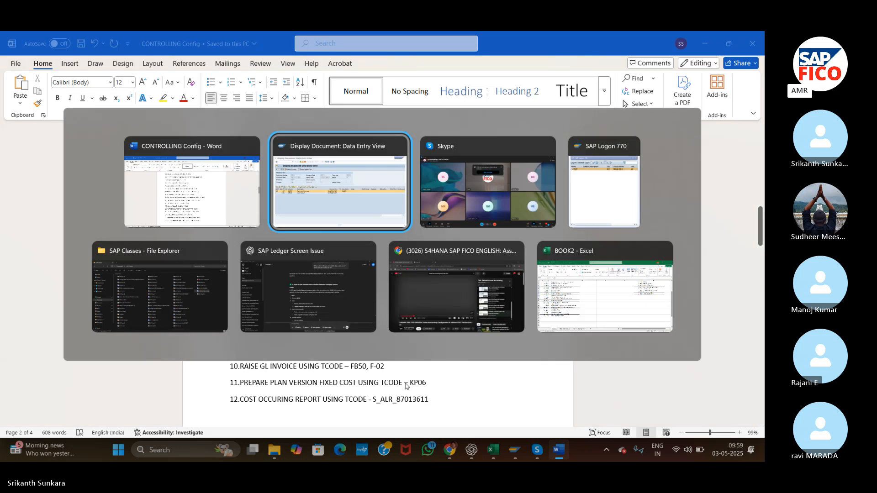
pyautogui.hotkey('alt', 'Tab')
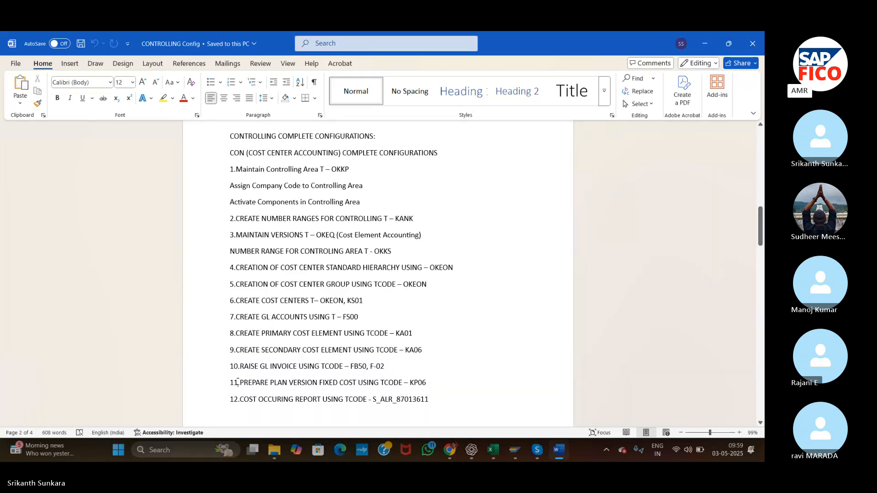
pyautogui.press('BackSpace')
pyautogui.press('BackSpace')
pyautogui.write('9')
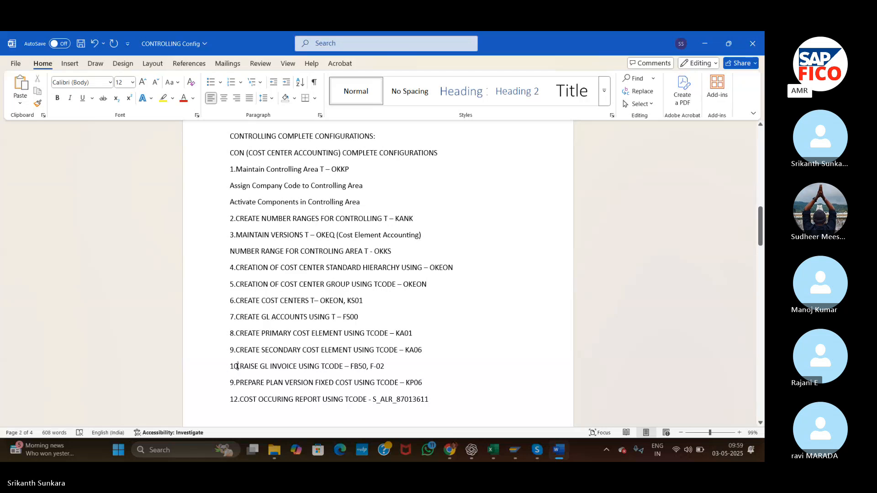
# Remove the number and its period from the start of the RAISE GL INVOICE line.
pyautogui.click(238, 367)
pyautogui.press('BackSpace')
pyautogui.press('BackSpace')
pyautogui.press('BackSpace')
pyautogui.write('.')
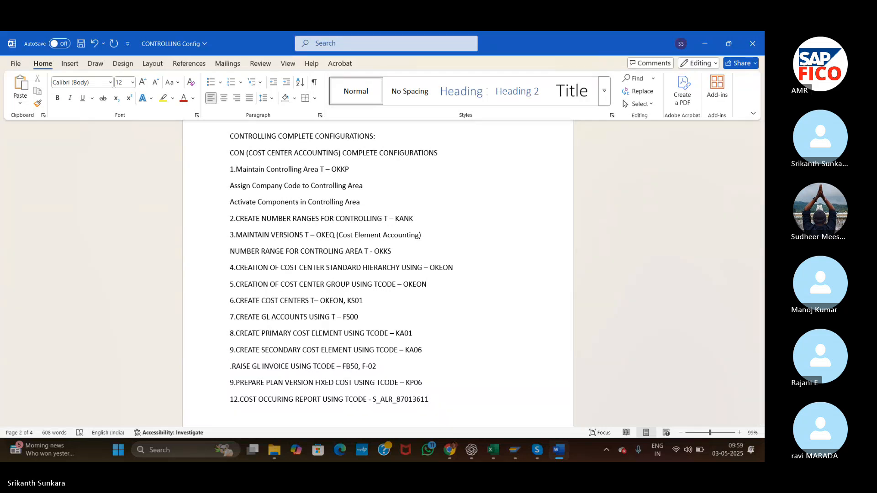
pyautogui.press('Delete')
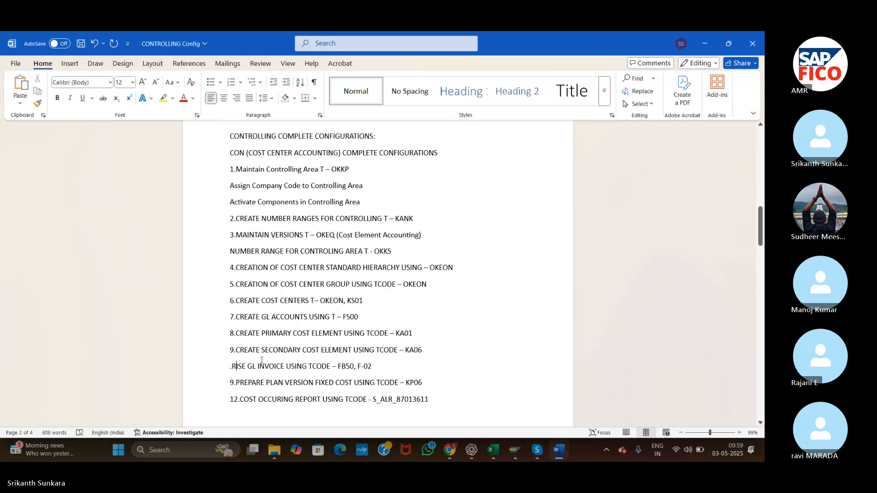
pyautogui.write('A')
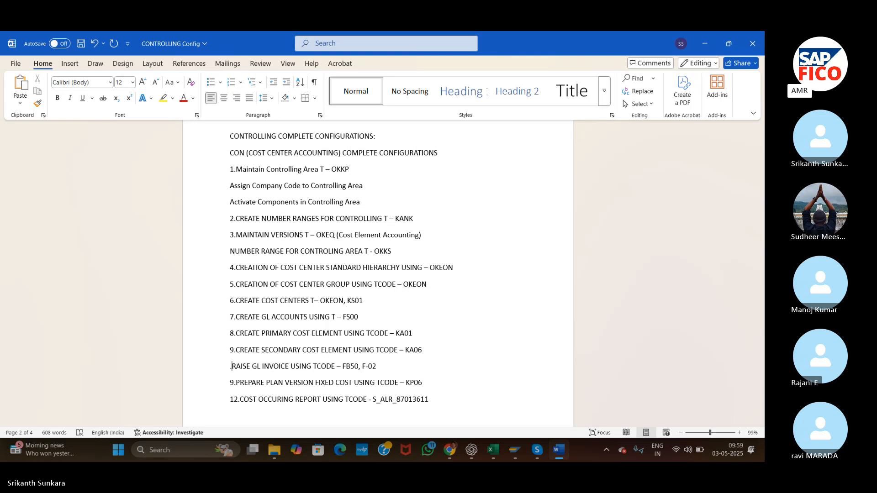
pyautogui.press('BackSpace')
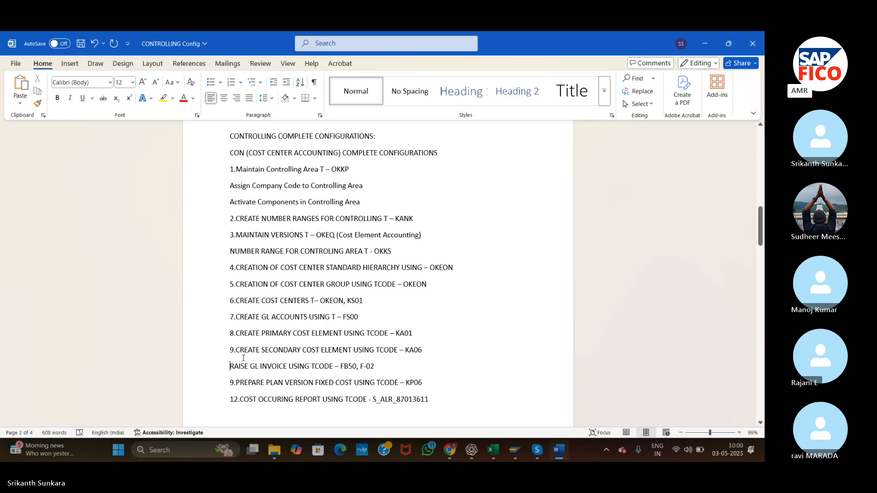
# Remove the number prefix from the COST OCCURING REPORT line.
pyautogui.click(240, 400)
pyautogui.press('BackSpace')
pyautogui.press('BackSpace')
pyautogui.press('BackSpace')
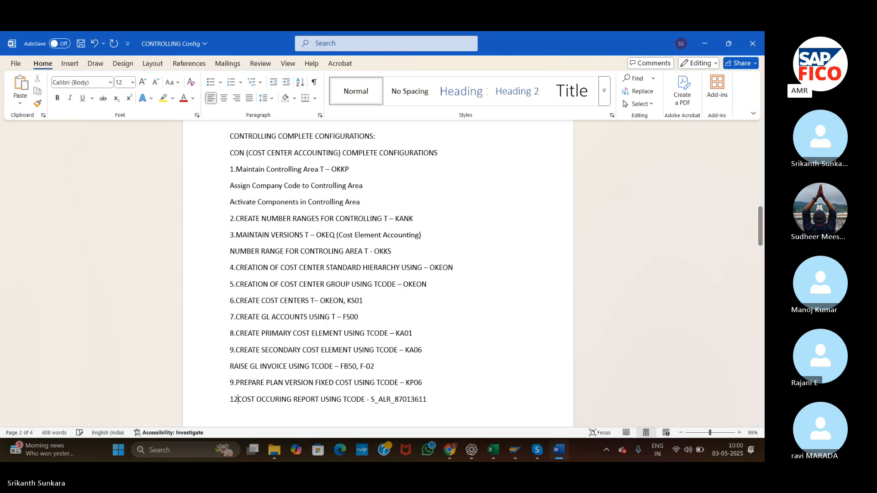
# Remove the number prefix from the CREATE SECONDARY COST ELEMENT line, keeping it on its own line.
pyautogui.click(234, 350)
pyautogui.press('BackSpace')
pyautogui.press('BackSpace')
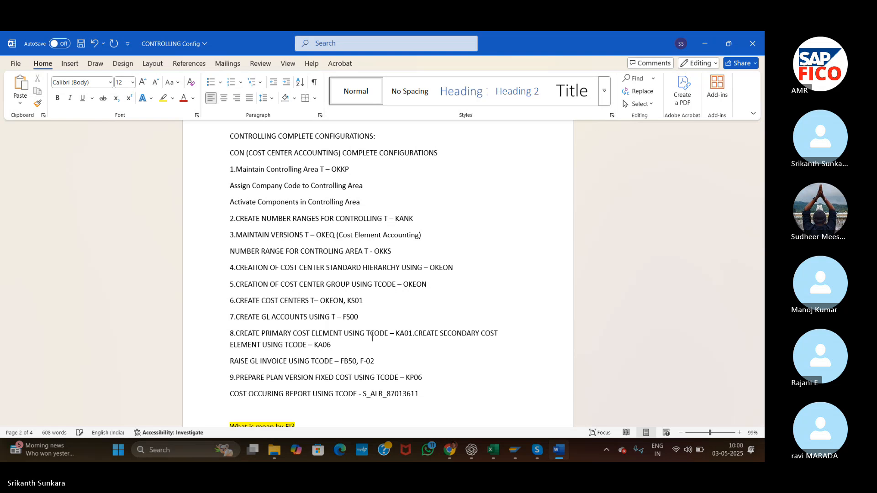
pyautogui.press('Return')
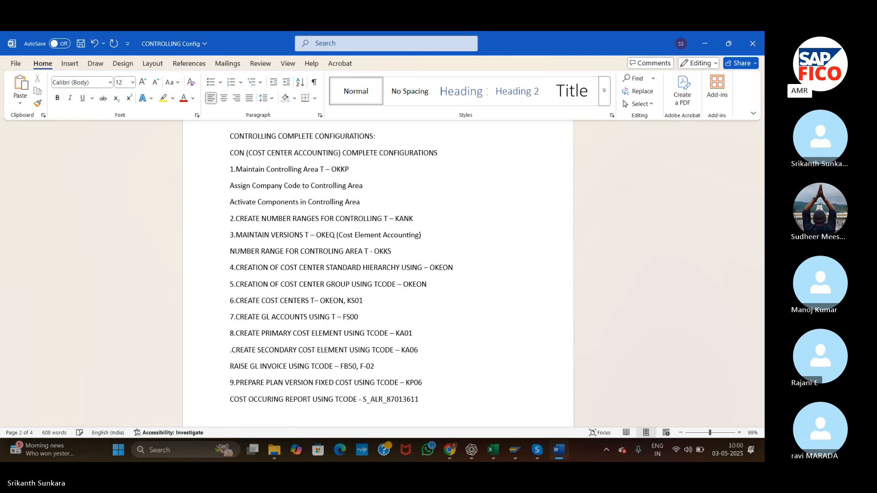
pyautogui.press('Delete')
pyautogui.press('Delete')
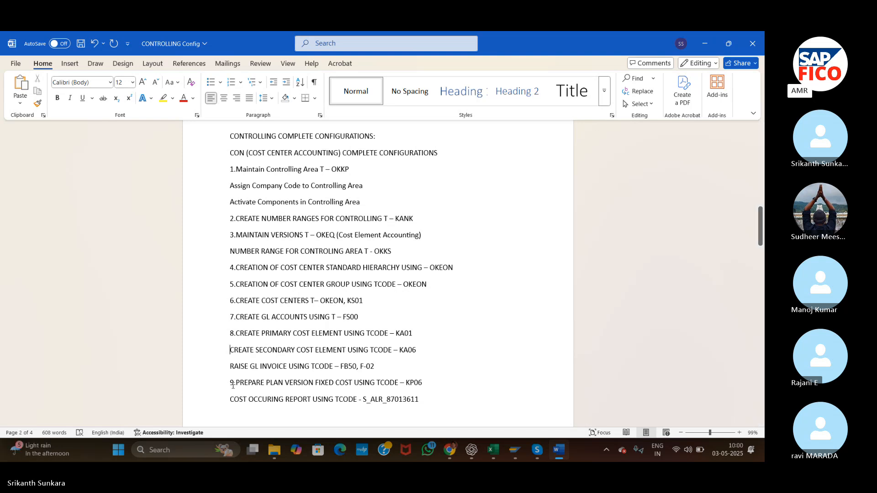
# Switch to SAP and open cost element/activity input planning with transaction KP06.
pyautogui.hotkey('alt', 'Tab')
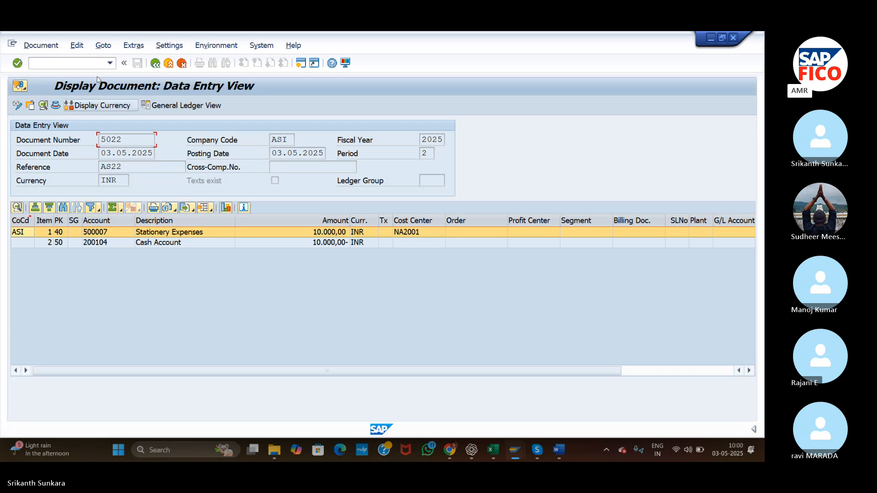
pyautogui.click(91, 62)
pyautogui.write('/')
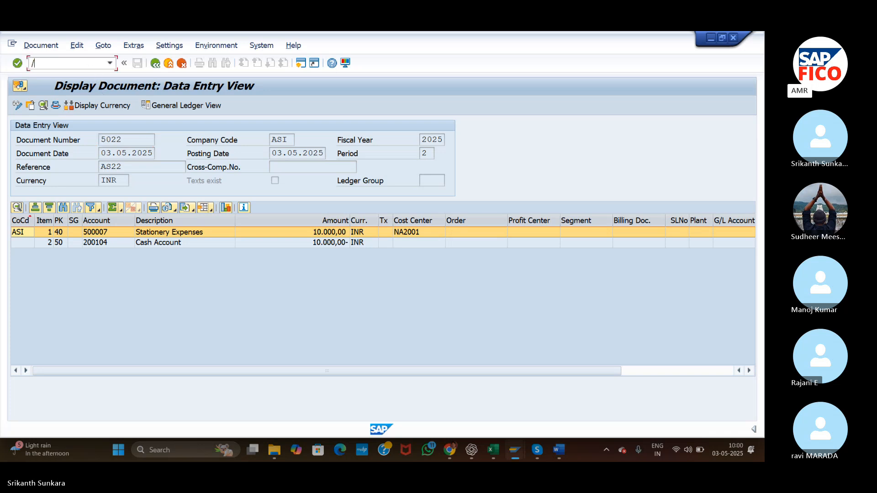
pyautogui.write('NKP06')
pyautogui.press('Return')
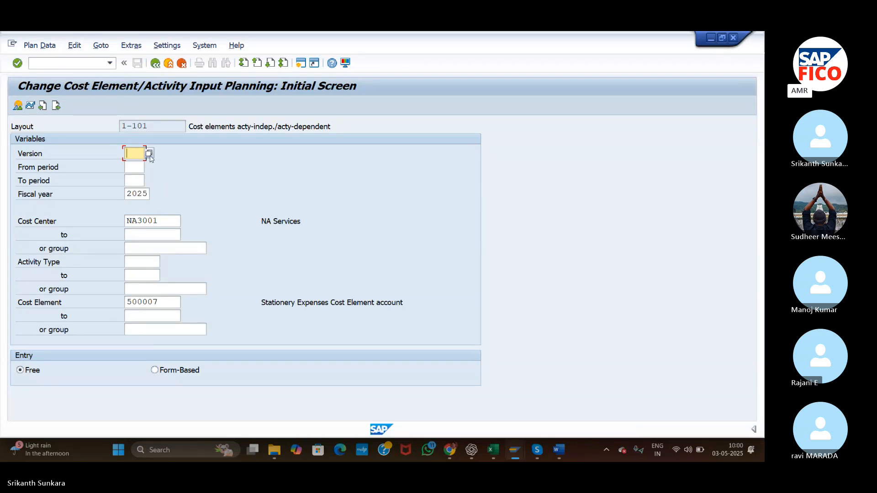
# Select version 0 (Plan/Act - Version) for the planning and set the from period to 1.
pyautogui.click(150, 155)
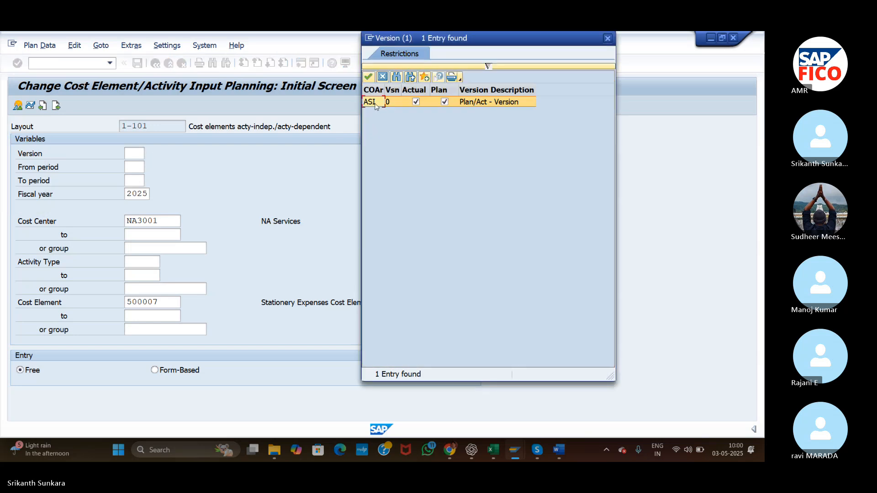
pyautogui.doubleClick(373, 102)
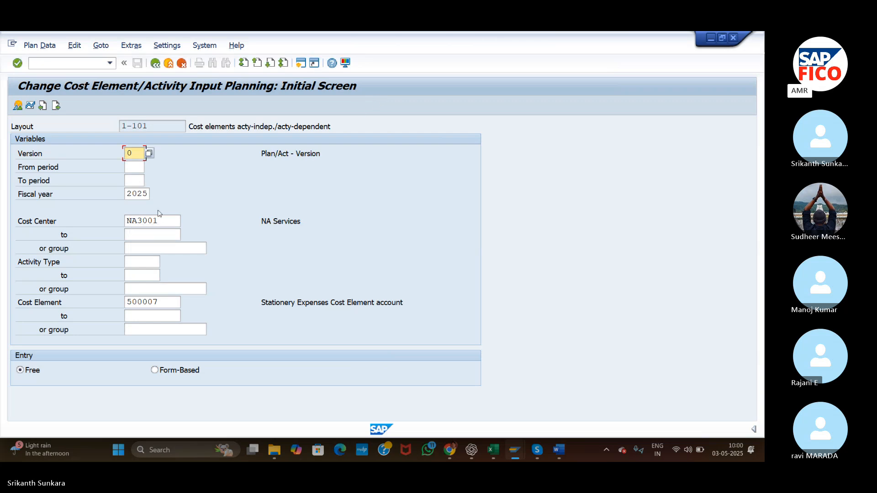
pyautogui.click(139, 168)
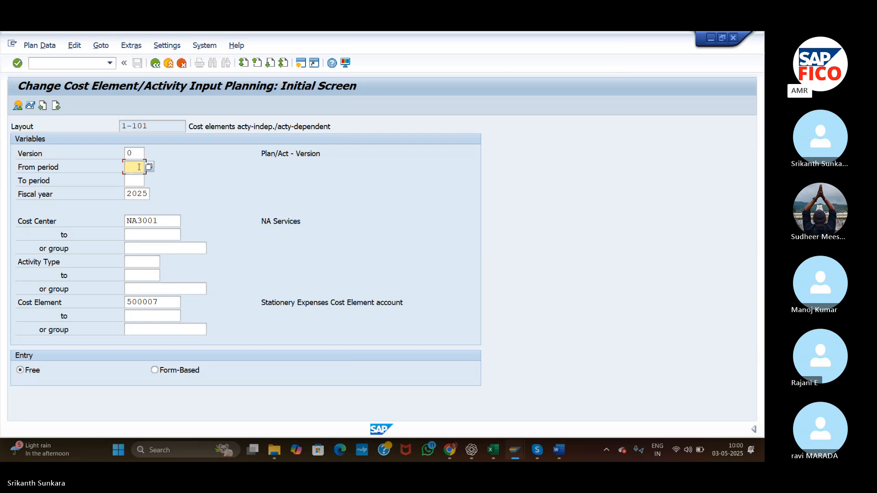
pyautogui.write('1')
pyautogui.click(137, 182)
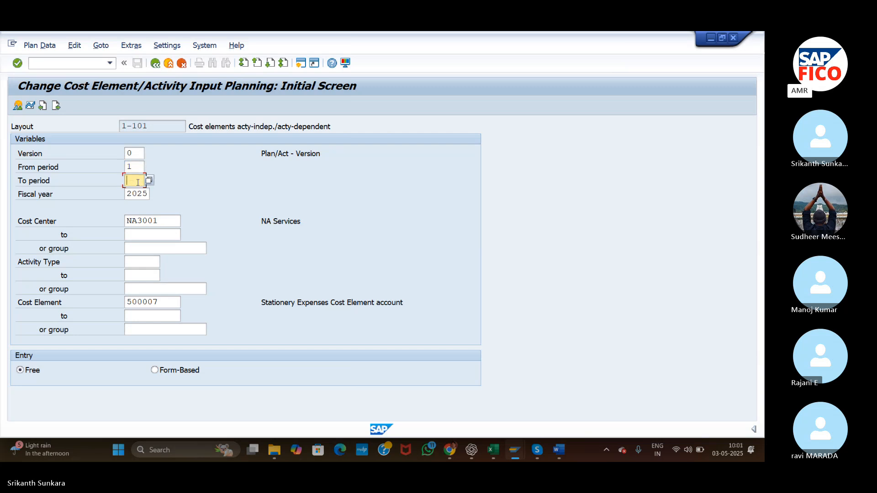
pyautogui.click(140, 165)
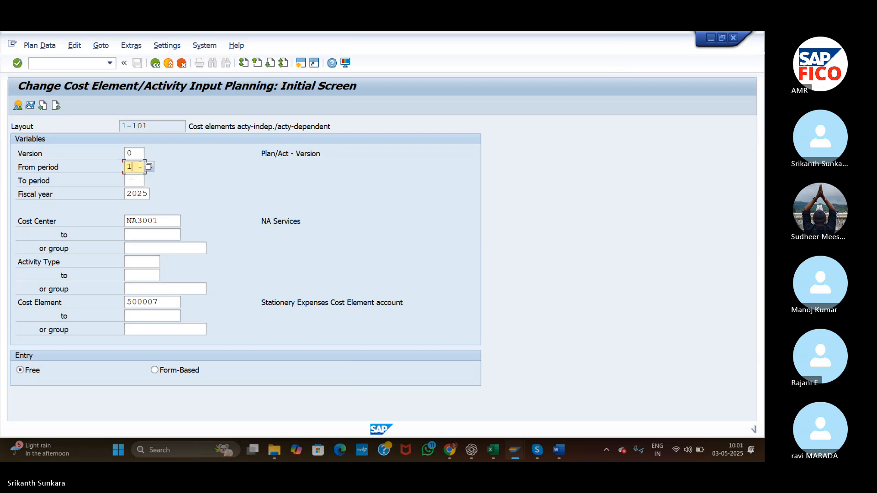
pyautogui.press('BackSpace')
pyautogui.write('1')
pyautogui.click(137, 179)
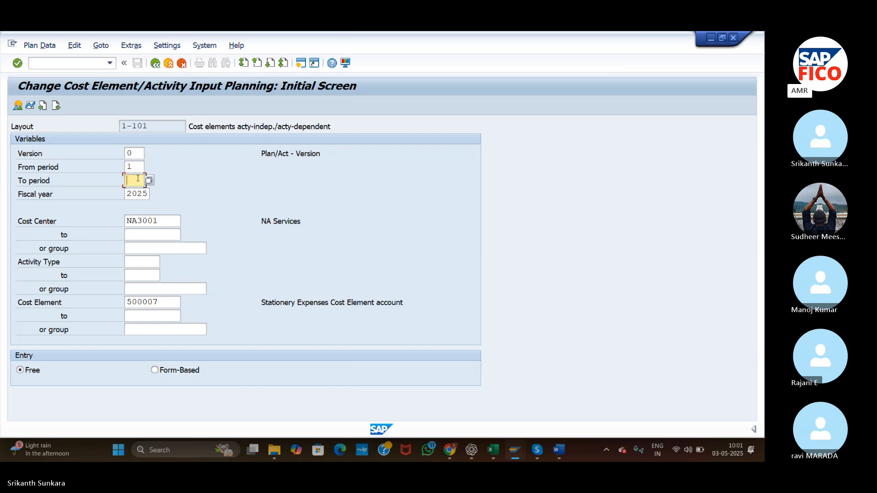
# Change the from period to 2 and set the to period to 12.
pyautogui.click(137, 167)
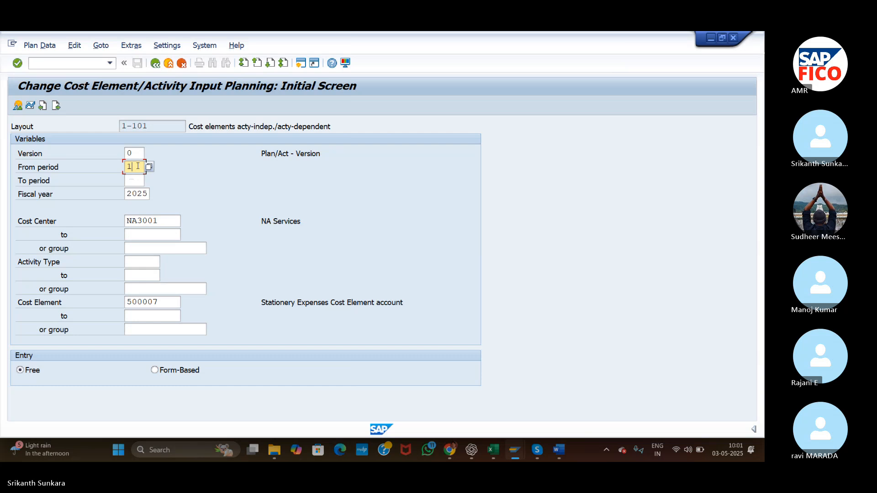
pyautogui.press('BackSpace')
pyautogui.write('2')
pyautogui.click(138, 180)
pyautogui.write('12')
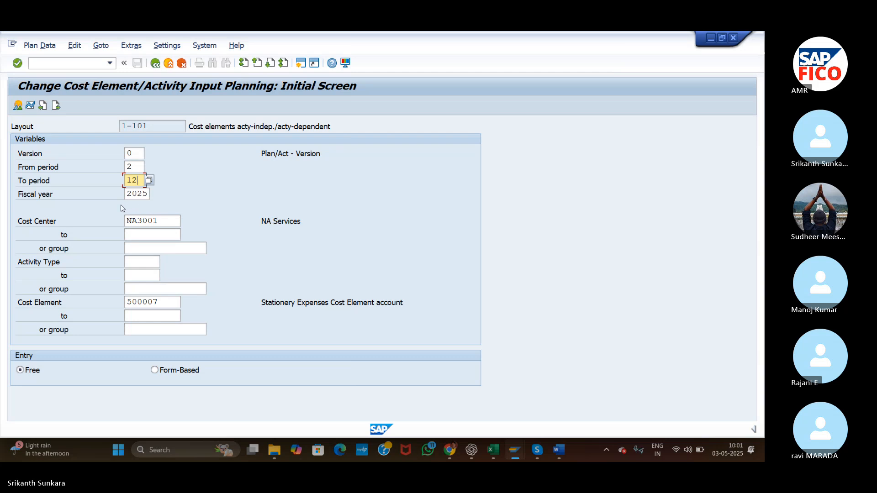
# Look up ASI's cost centers and choose NA2001 (NA Administration) as the planning cost center.
pyautogui.click(157, 222)
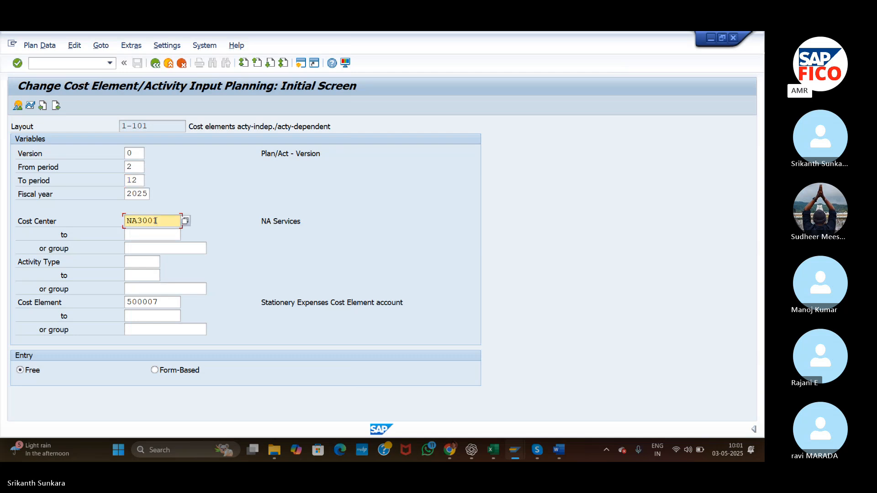
pyautogui.moveTo(156, 221); pyautogui.dragTo(120, 222)
pyautogui.click(186, 221)
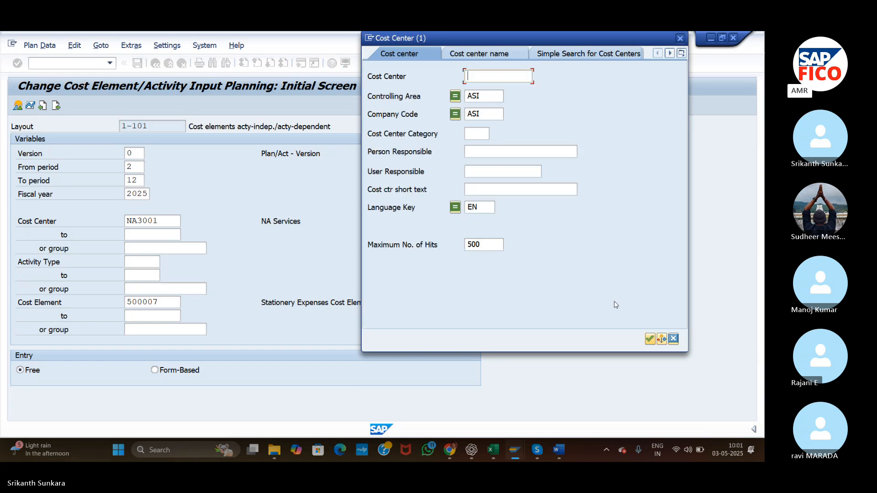
pyautogui.click(650, 339)
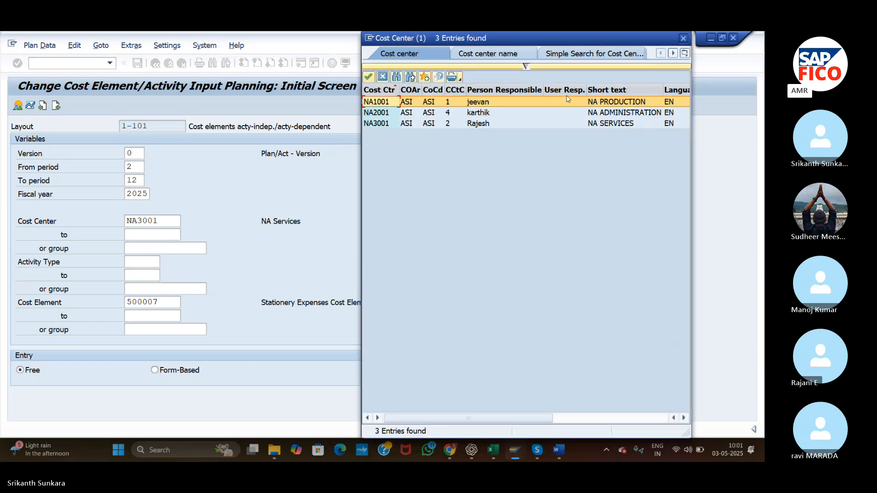
pyautogui.doubleClick(575, 112)
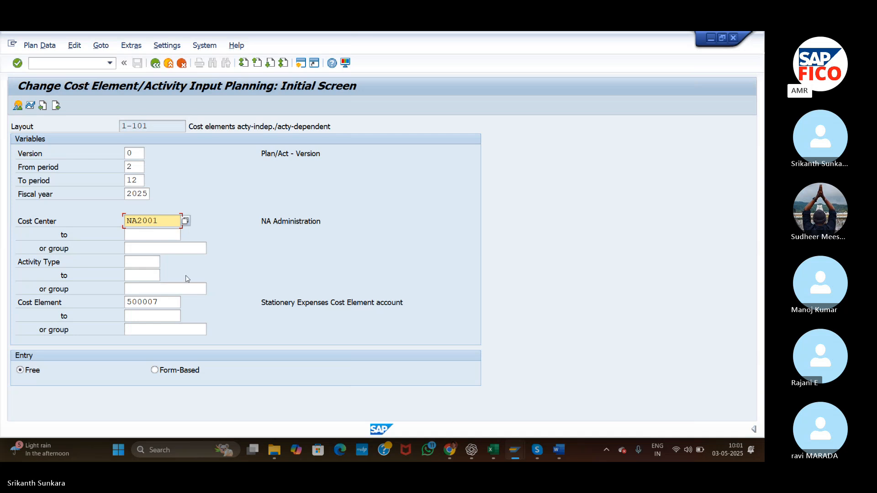
# Choose form-based entry for cost element 500007 and open the planning overview screen.
pyautogui.click(169, 303)
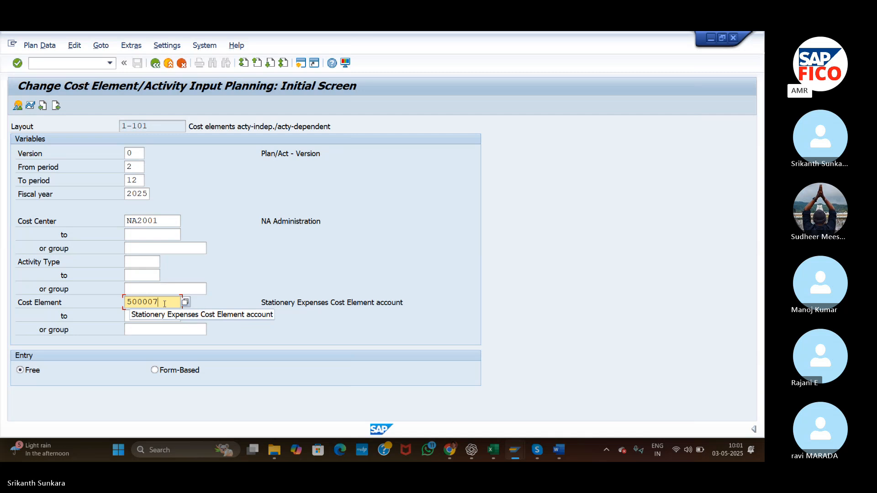
pyautogui.click(155, 370)
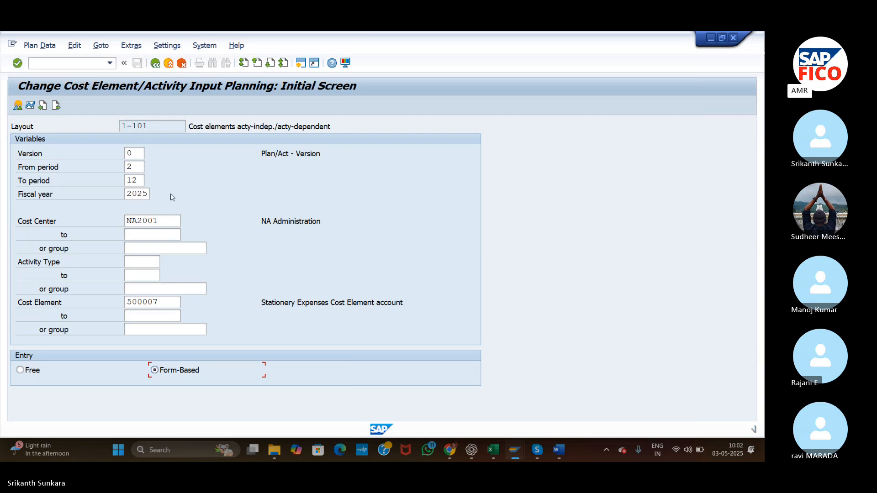
pyautogui.click(17, 106)
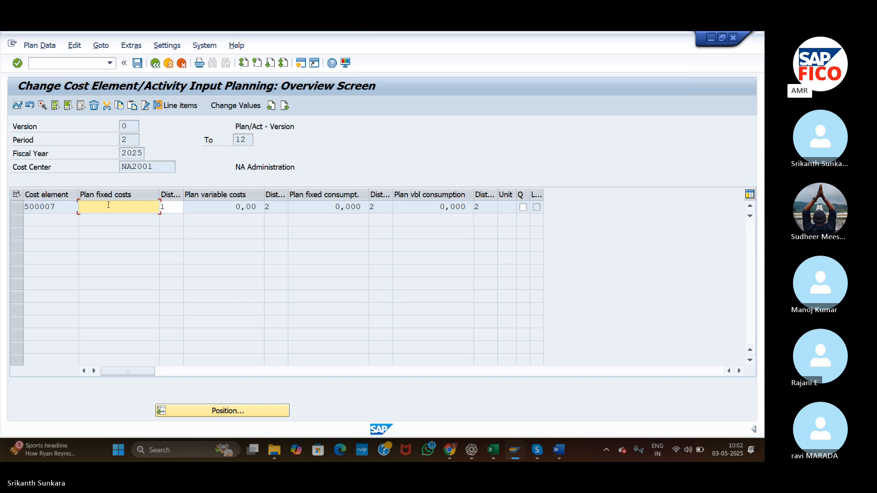
# Enter plan fixed costs of 200000 for cost element 500007 and try to save the plan.
pyautogui.write('20')
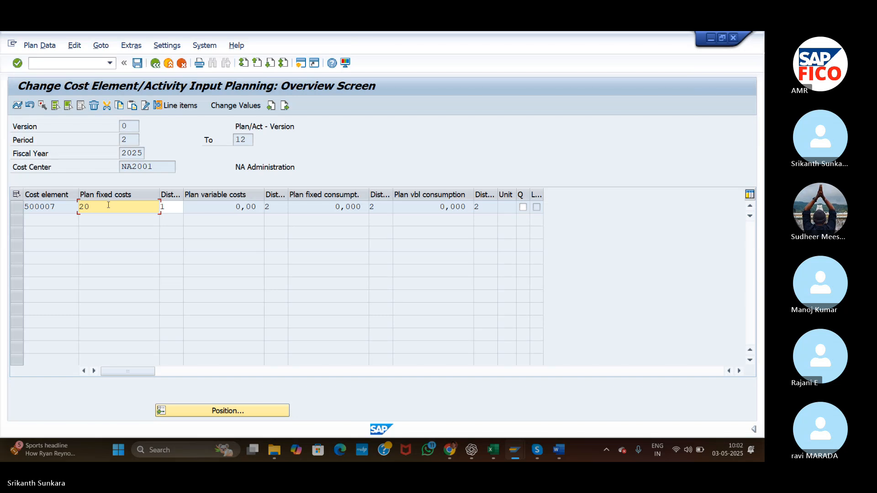
pyautogui.write('0000')
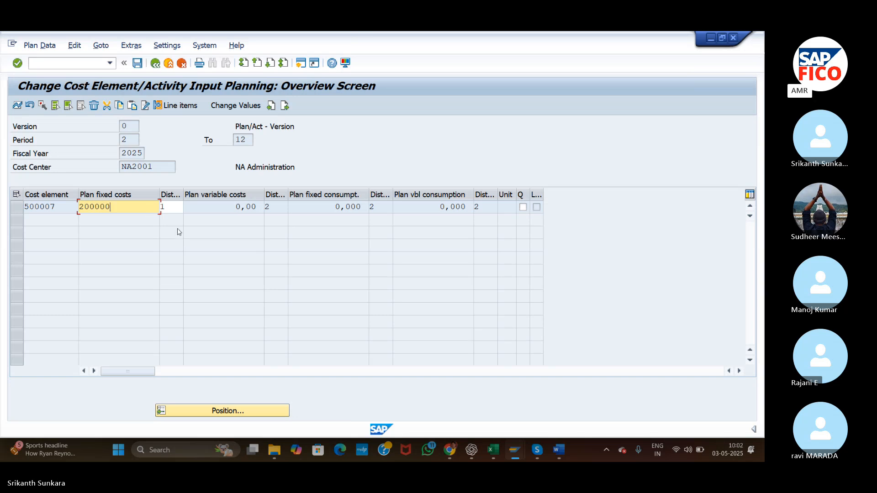
pyautogui.click(180, 207)
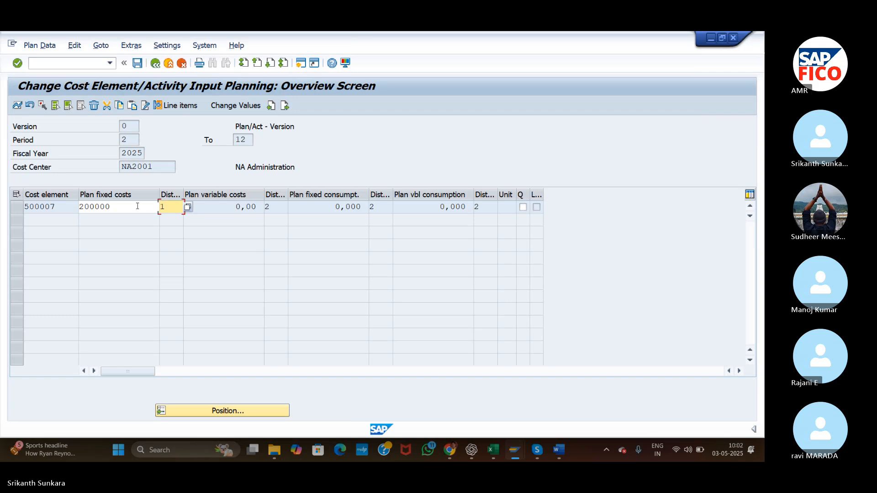
pyautogui.click(136, 69)
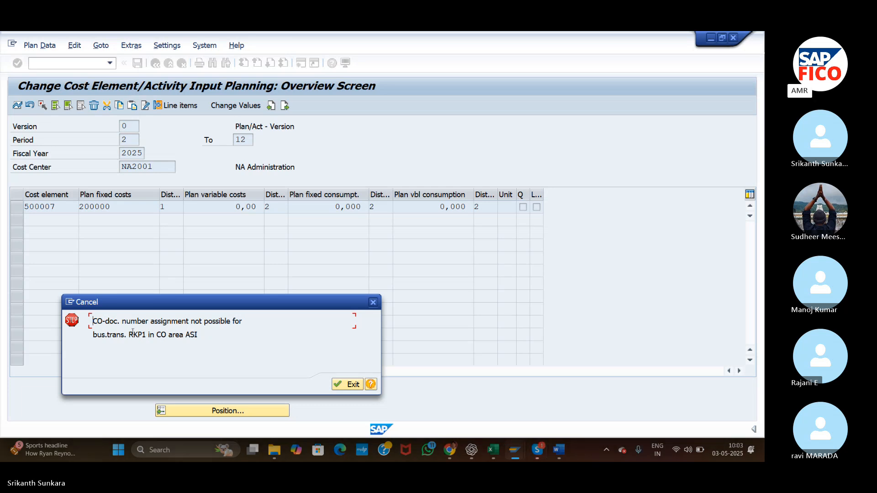
# Close the number assignment error and open the CO document number range groups for controlling area ASI in KANK for maintenance.
pyautogui.moveTo(129, 334); pyautogui.dragTo(142, 334)
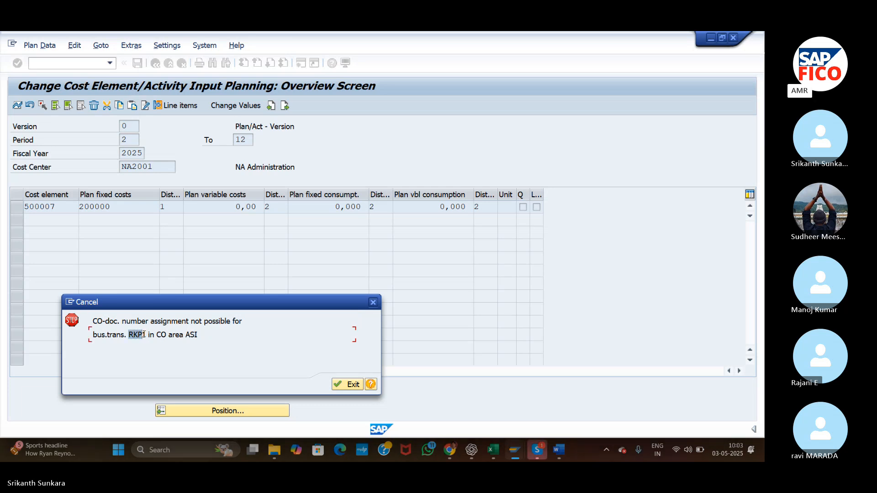
pyautogui.click(204, 331)
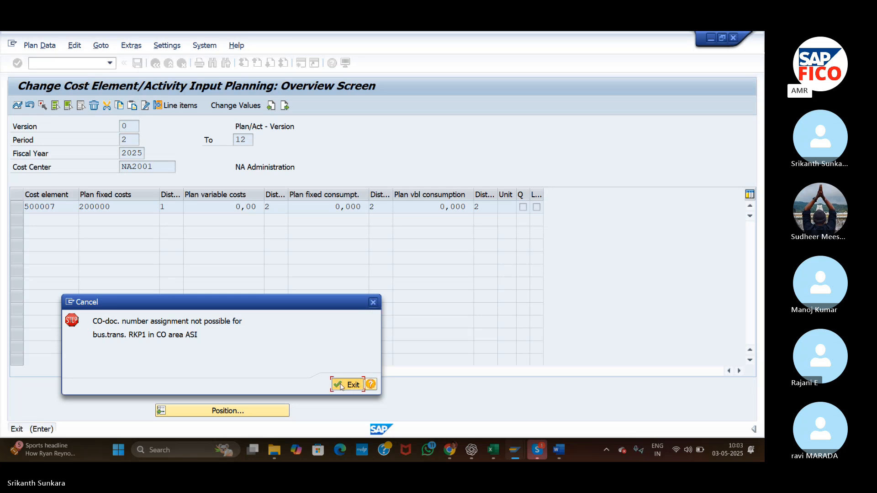
pyautogui.click(341, 386)
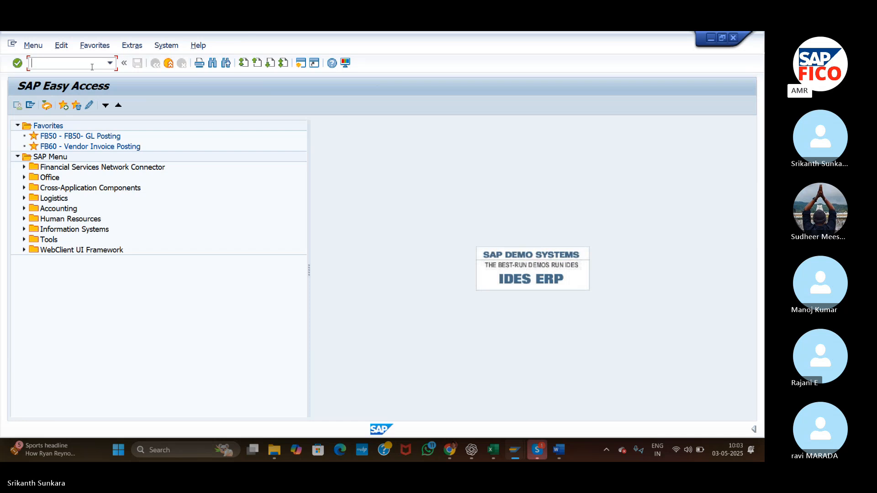
pyautogui.write('KANK')
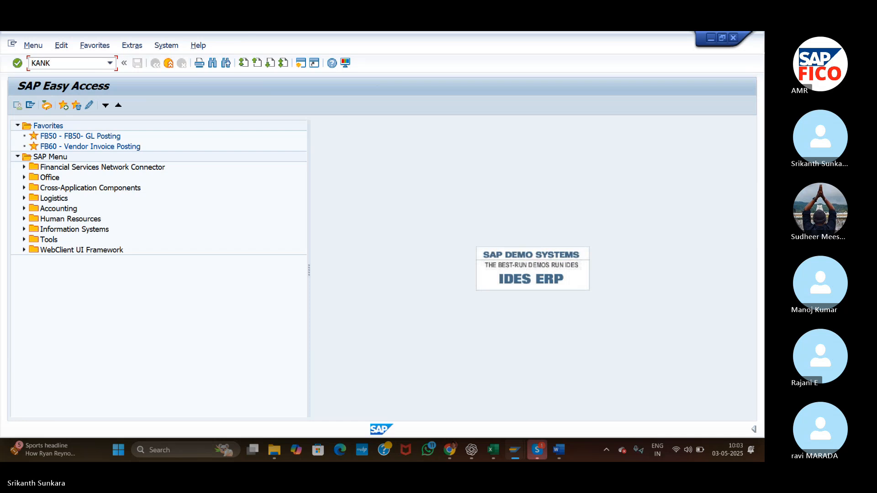
pyautogui.press('Return')
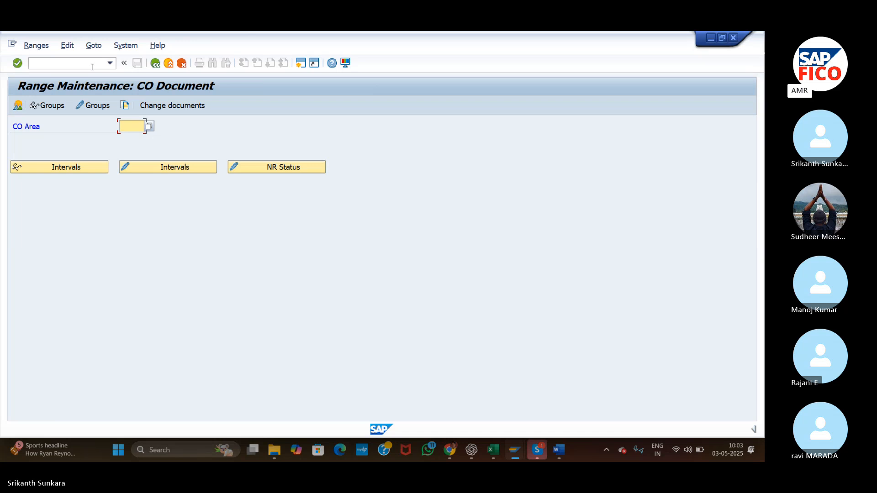
pyautogui.write('ASI')
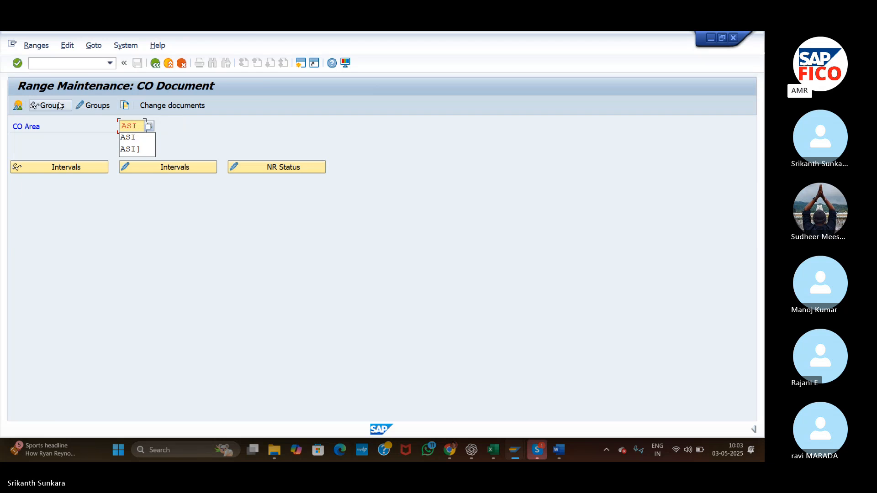
pyautogui.click(99, 107)
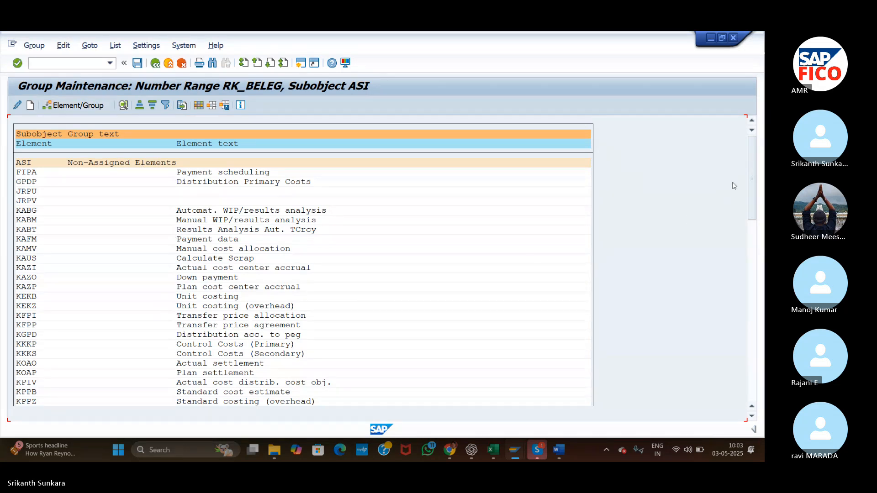
# Assign element RKP1 (Planning primary costs) to ASI's number range group 01 and save the group assignment.
pyautogui.moveTo(752, 176); pyautogui.dragTo(758, 205)
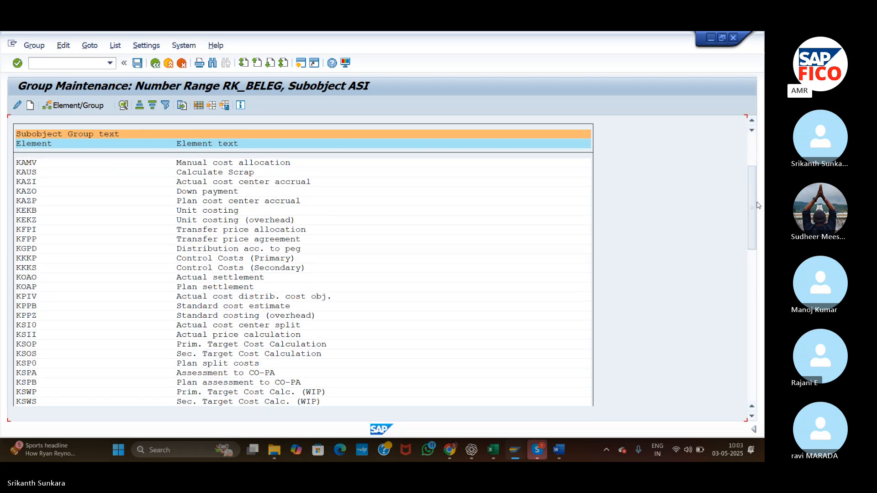
pyautogui.press('super+Right')
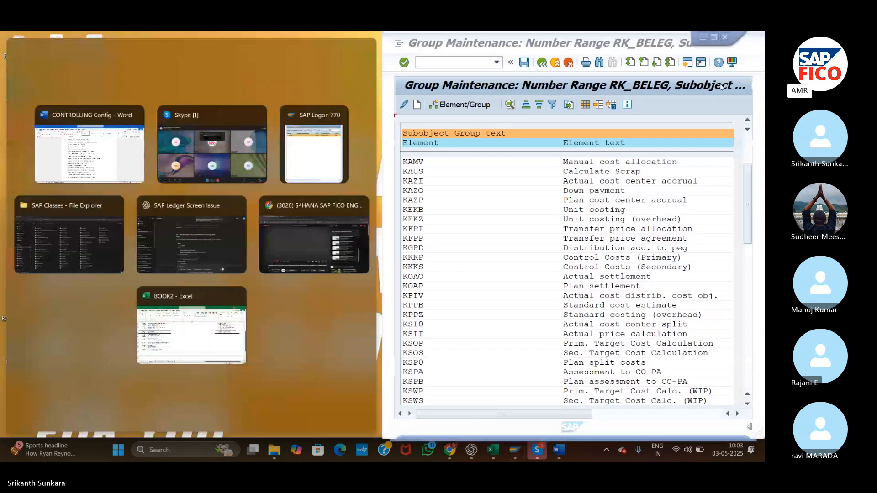
pyautogui.click(715, 37)
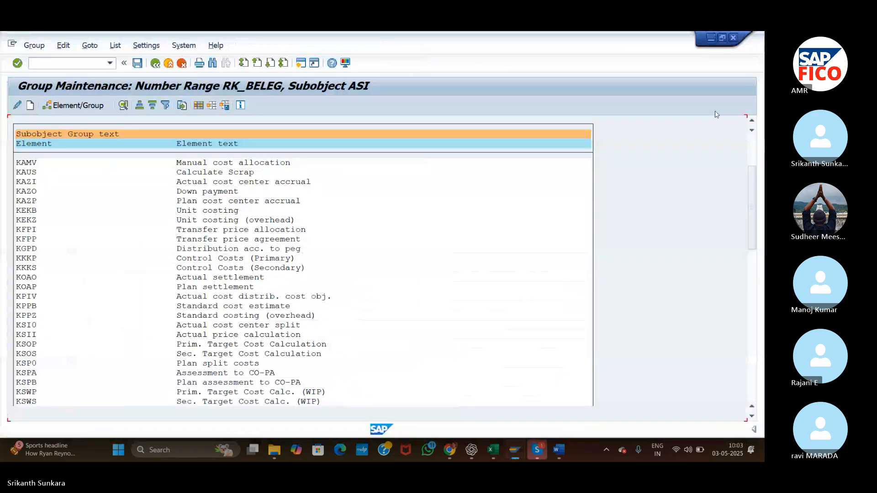
pyautogui.moveTo(752, 183); pyautogui.dragTo(756, 273)
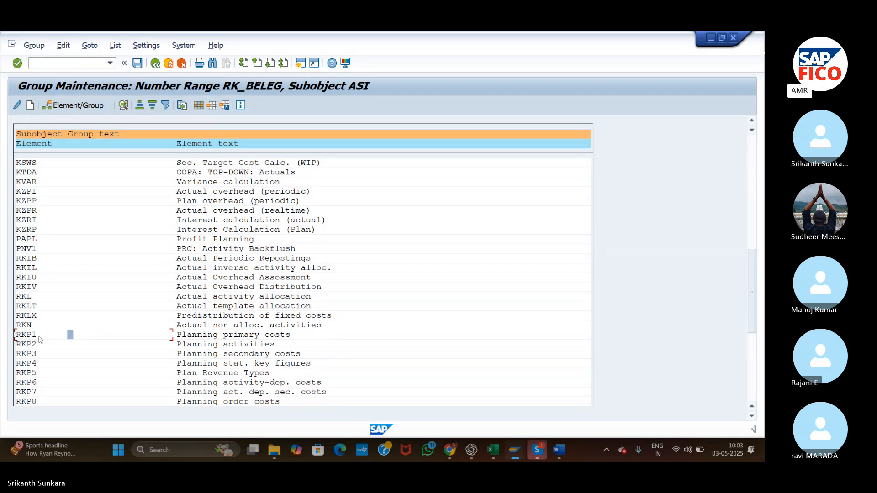
pyautogui.click(81, 106)
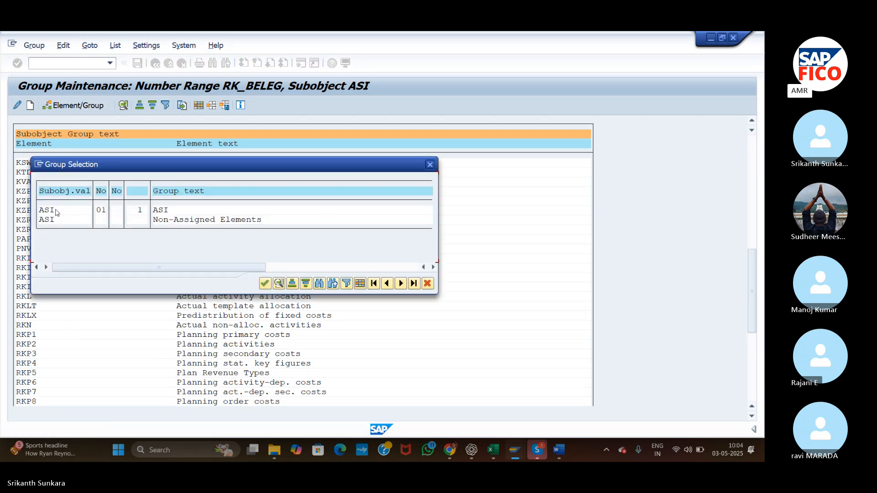
pyautogui.click(101, 210)
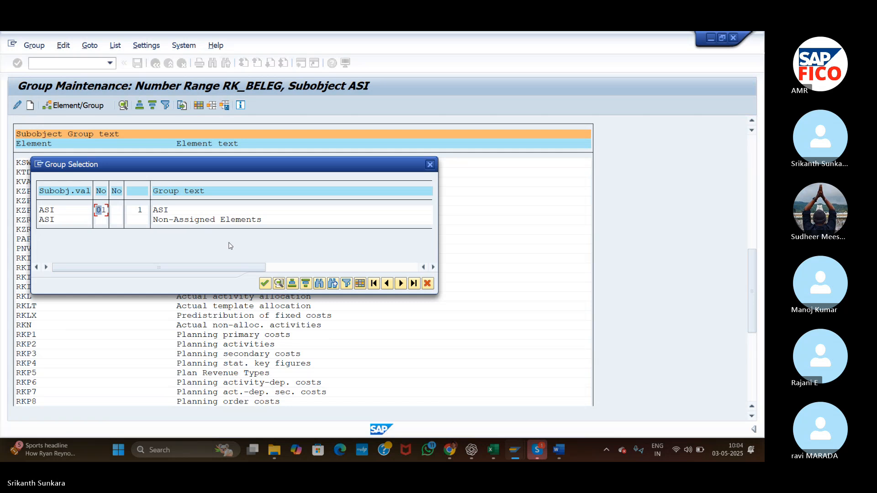
pyautogui.click(264, 284)
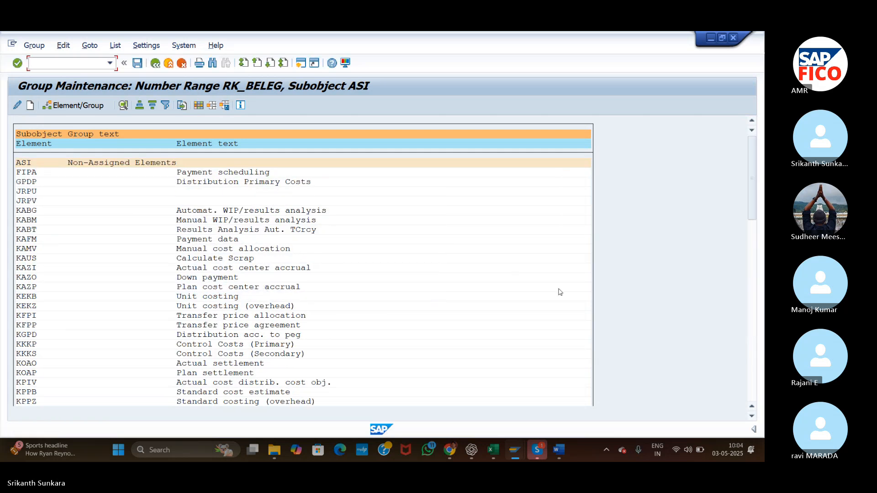
pyautogui.moveTo(753, 167); pyautogui.dragTo(760, 375)
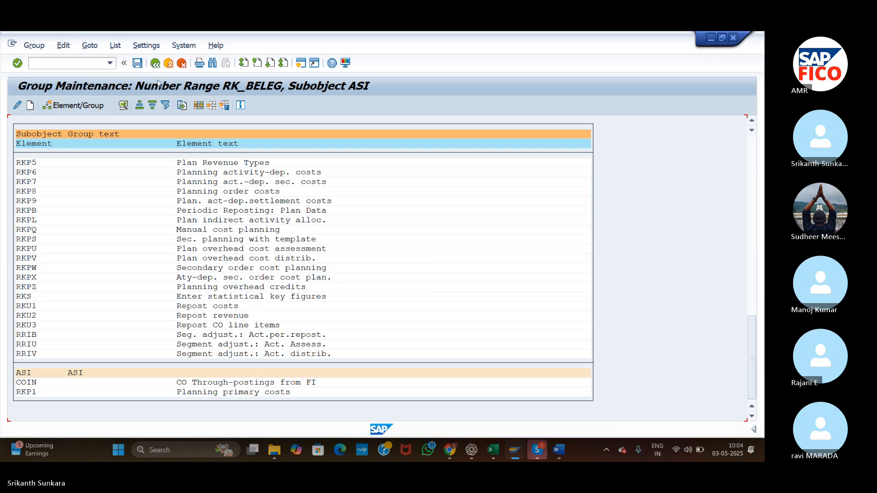
pyautogui.click(139, 63)
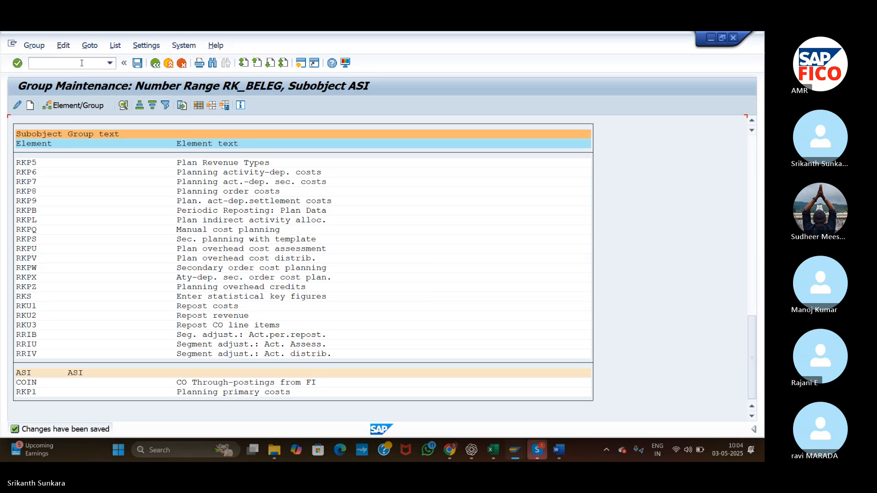
# Go back to KP06 and open the planning overview for cost center NA2001 and cost element 500007.
pyautogui.write('/NKP06')
pyautogui.press('Return')
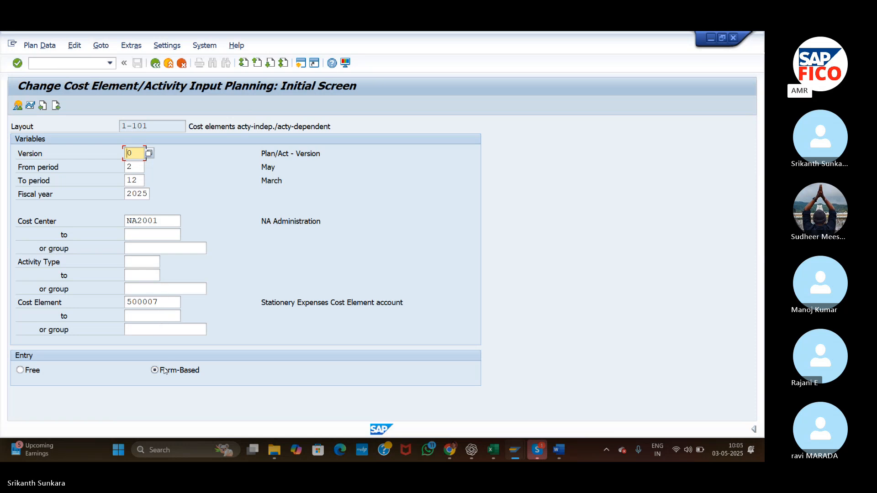
pyautogui.click(17, 107)
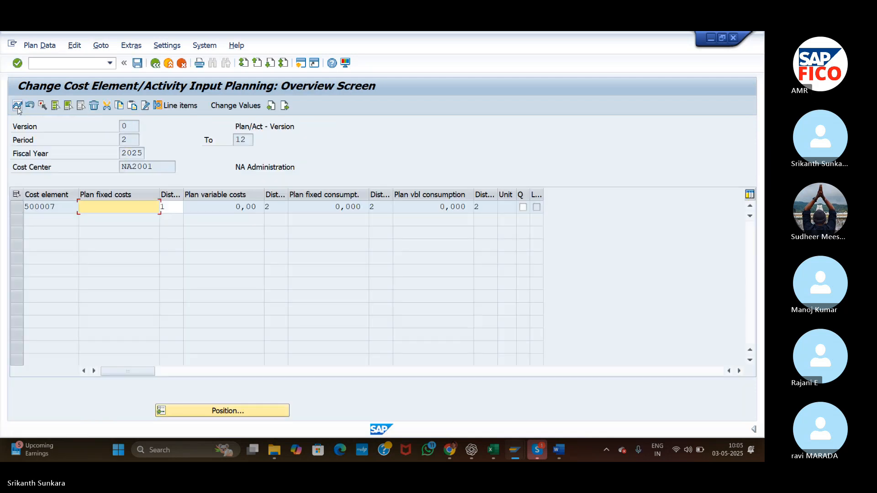
# Enter plan fixed costs of 200000 for cost element 500007 and post the plan.
pyautogui.write('2')
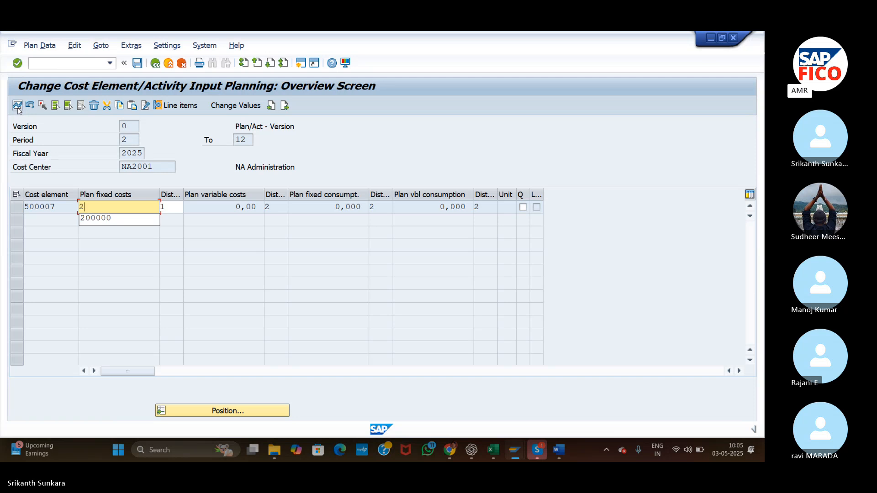
pyautogui.write('00000')
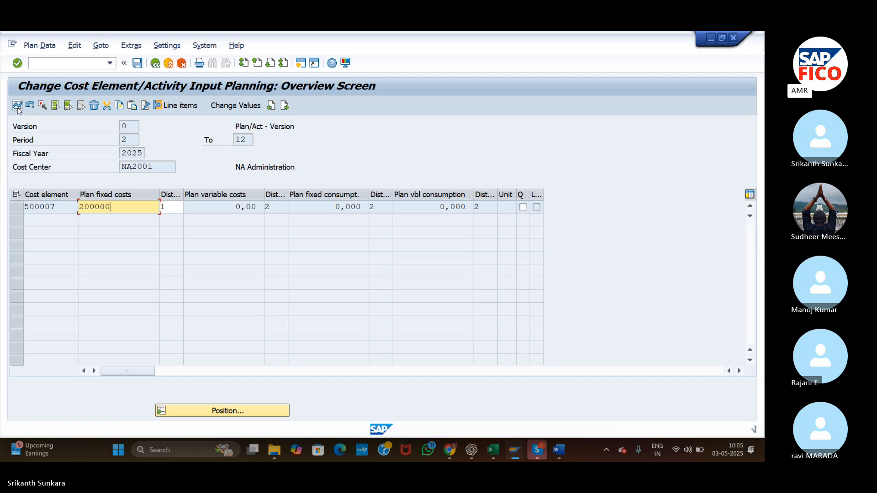
pyautogui.click(142, 69)
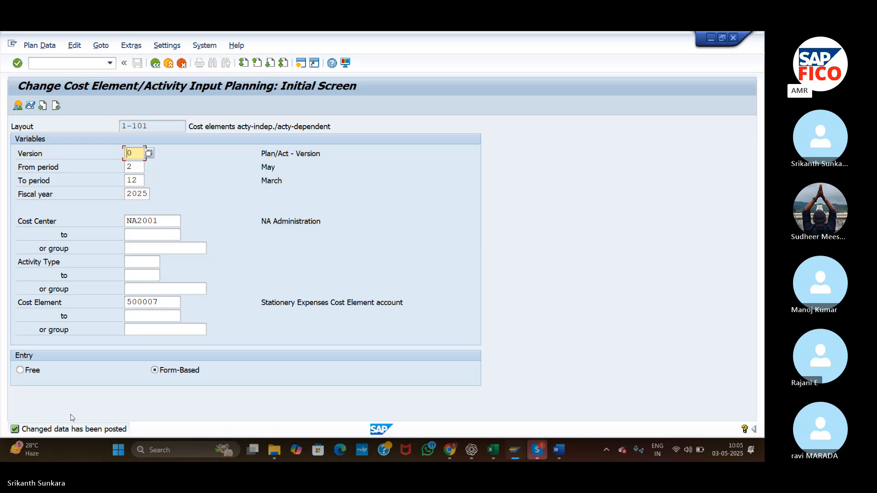
# Reopen the posted plan, examine how its fixed costs are distributed over the periods, and leave by saving.
pyautogui.click(19, 105)
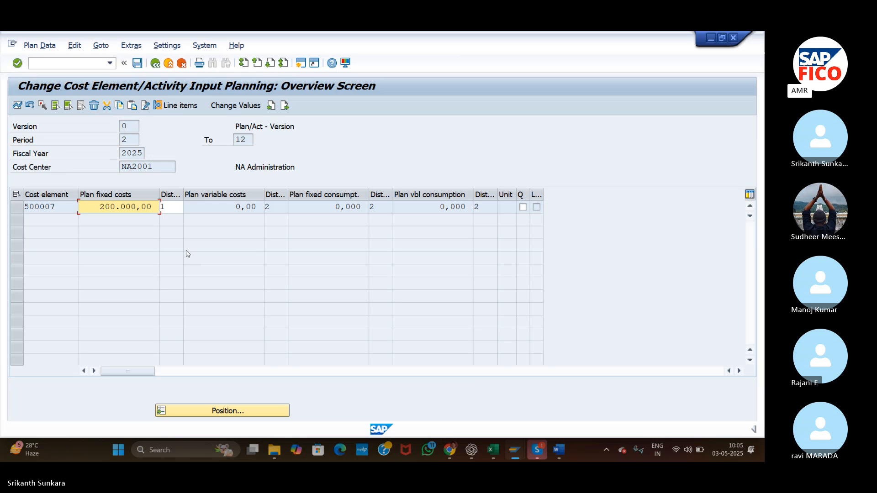
pyautogui.click(18, 105)
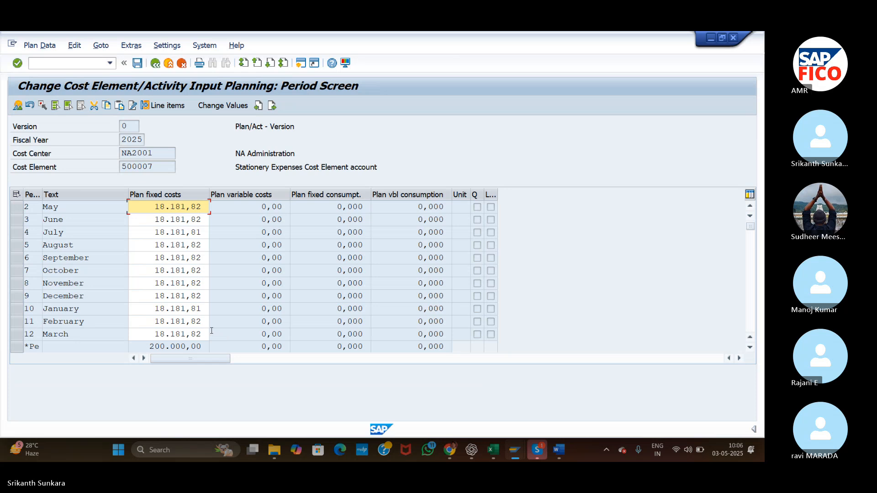
pyautogui.click(138, 64)
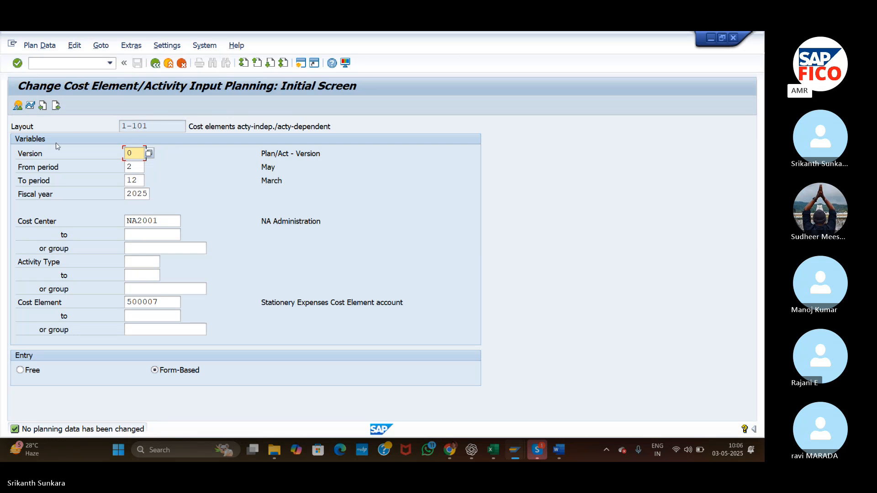
# Open a new SAP session and select the cost report transaction code S_ALR_87013611 in the CONTROLLING Config Word document.
pyautogui.click(301, 64)
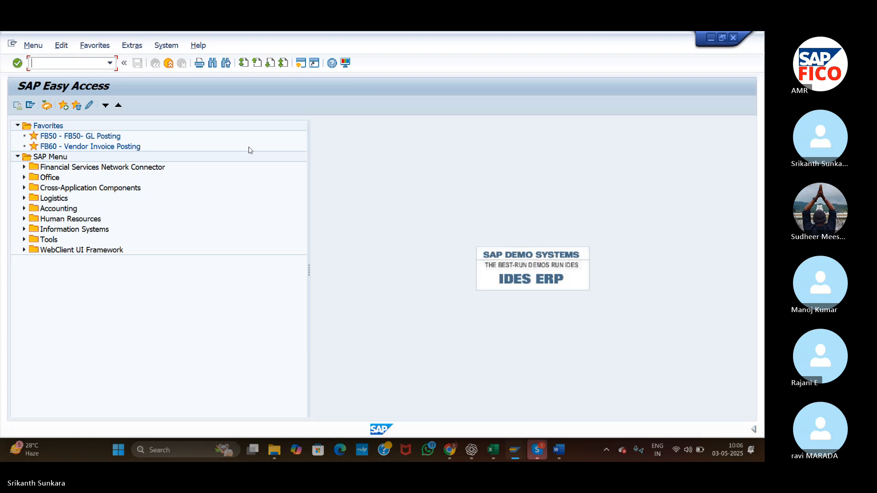
pyautogui.hotkey('alt', 'Tab')
pyautogui.hotkey('alt', 'Tab')
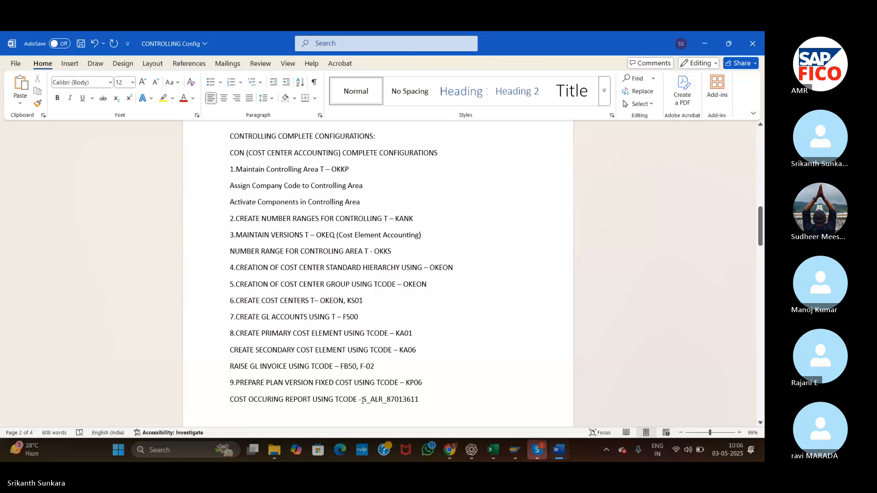
pyautogui.moveTo(364, 401); pyautogui.dragTo(418, 400)
pyautogui.hotkey('ctrl', 'c')
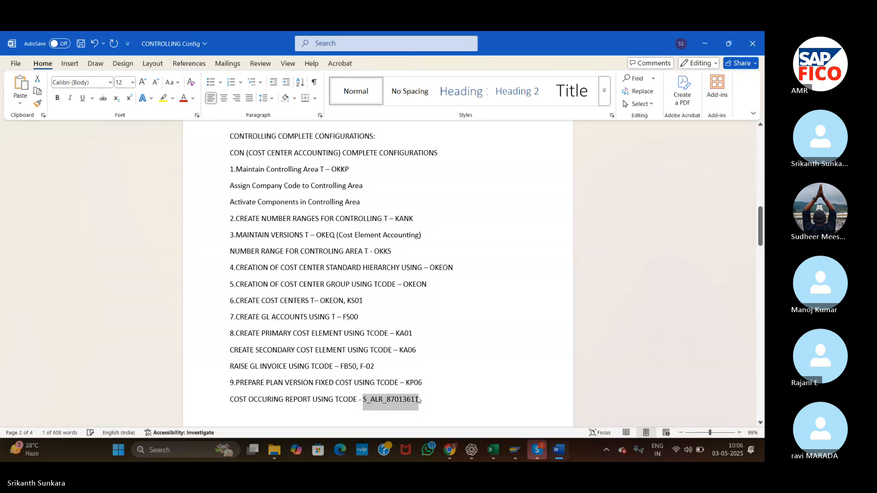
# In SAP, run the S_ALR_87013611 actual/plan/variance report for controlling area ASI, fiscal year 2025, periods 1 to 12, plan version 0.
pyautogui.hotkey('alt', 'Tab')
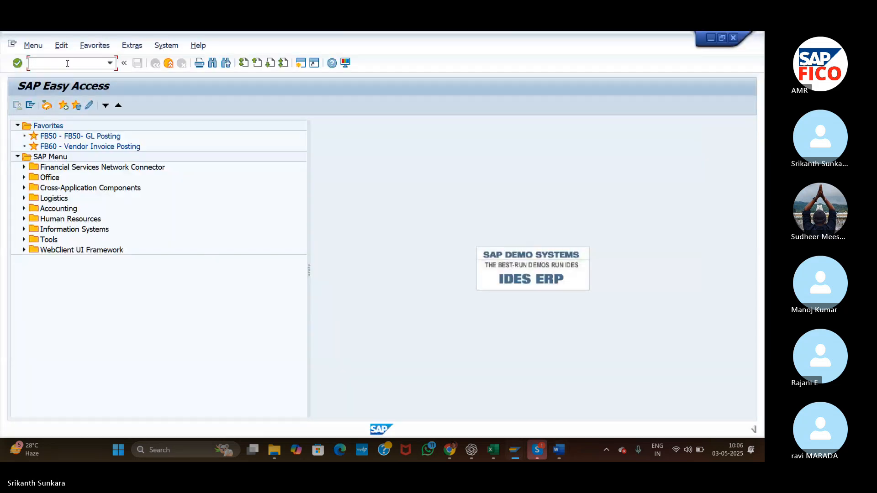
pyautogui.hotkey('ctrl', 'v')
pyautogui.press('Return')
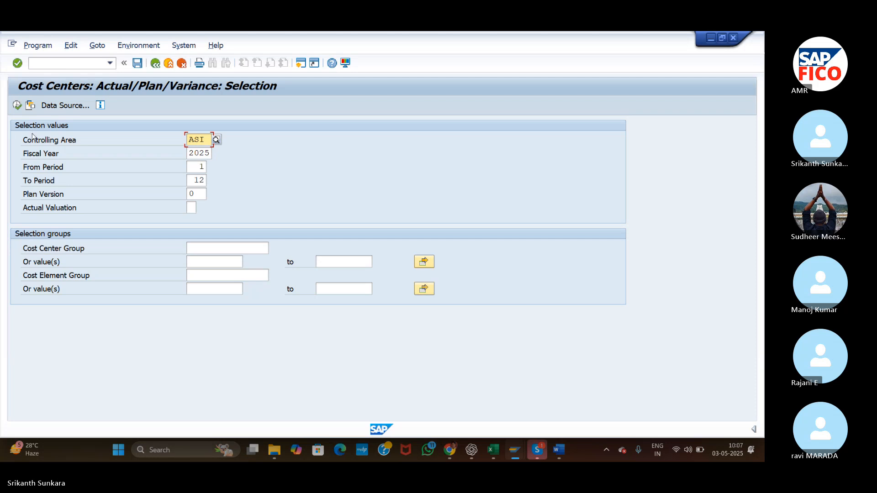
pyautogui.click(17, 106)
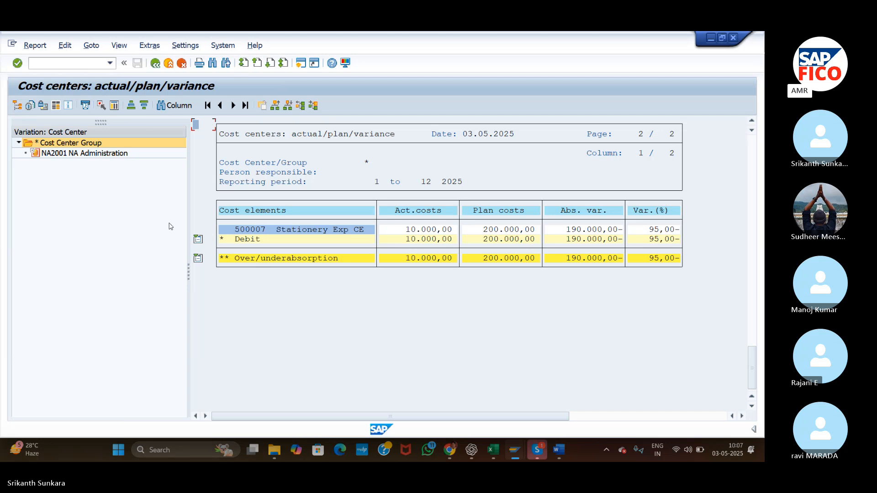
pyautogui.click(532, 452)
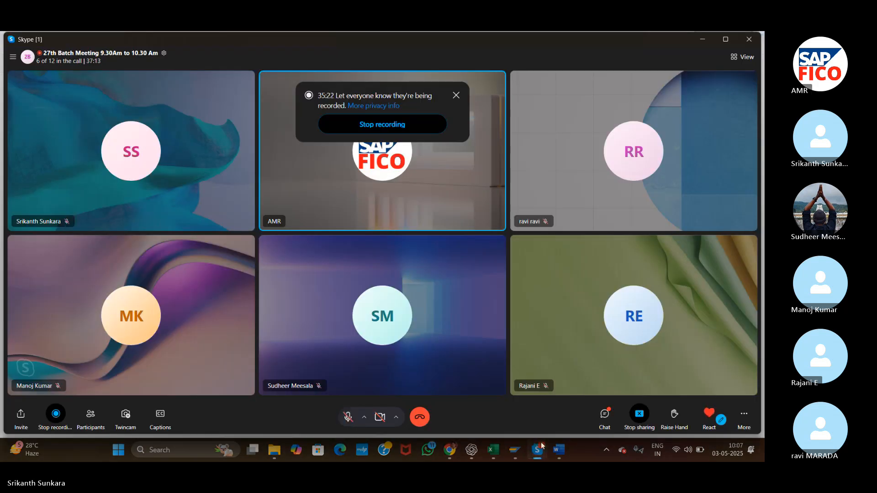
pyautogui.moveTo(519, 455); pyautogui.dragTo(543, 452)
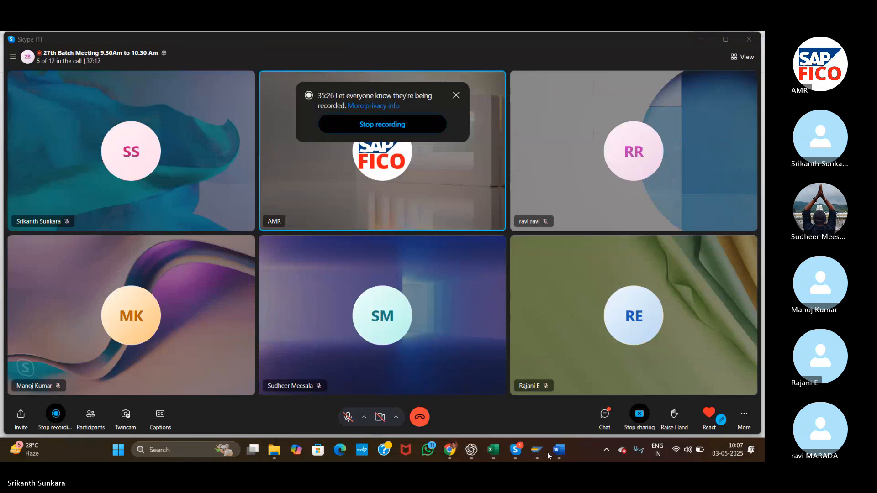
pyautogui.click(548, 453)
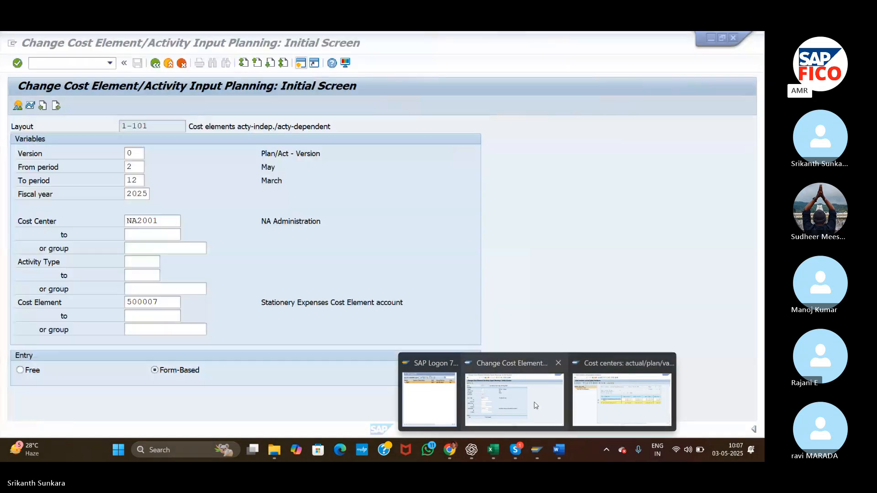
pyautogui.click(534, 404)
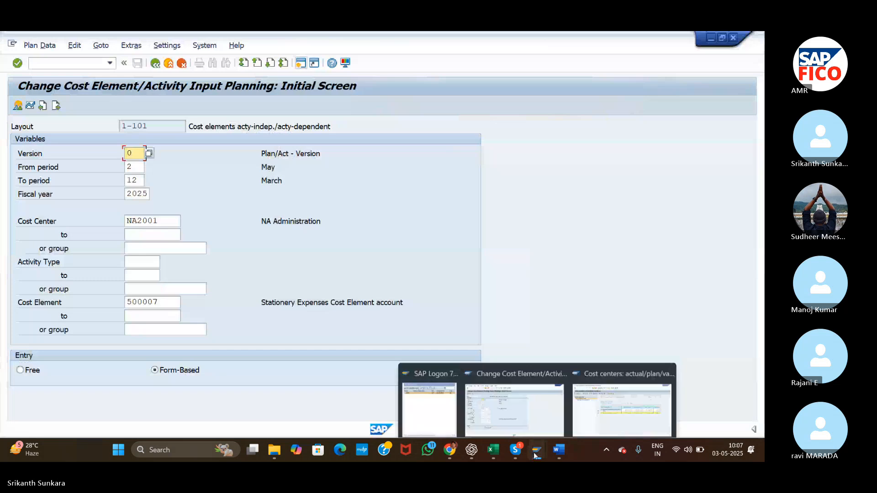
pyautogui.moveTo(534, 452); pyautogui.dragTo(614, 393)
pyautogui.moveTo(558, 451)
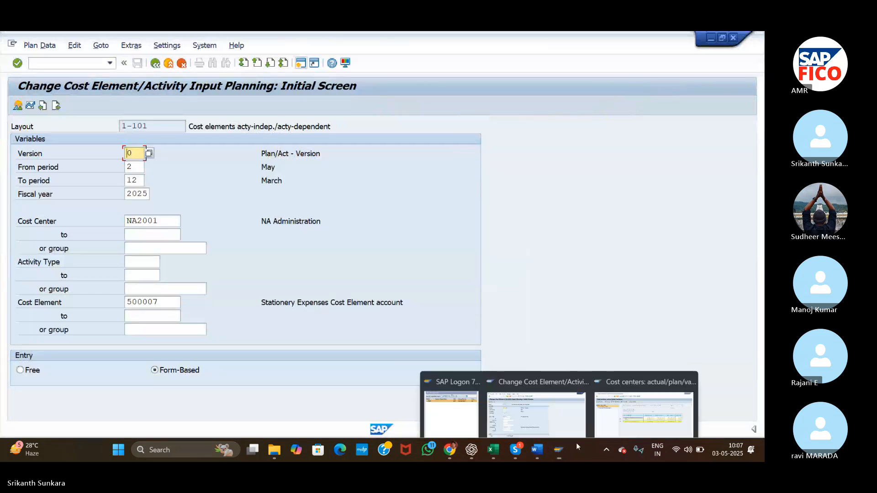
# Review the cost center variance report in SAP, and read through the configuration steps and FI/CO notes in the CONTROLLING Config Word document.
pyautogui.click(616, 419)
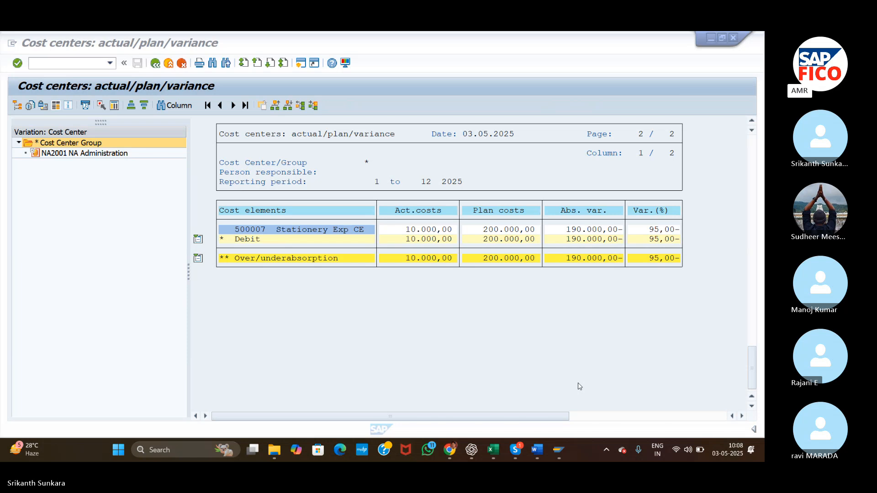
pyautogui.click(537, 450)
pyautogui.click(489, 284)
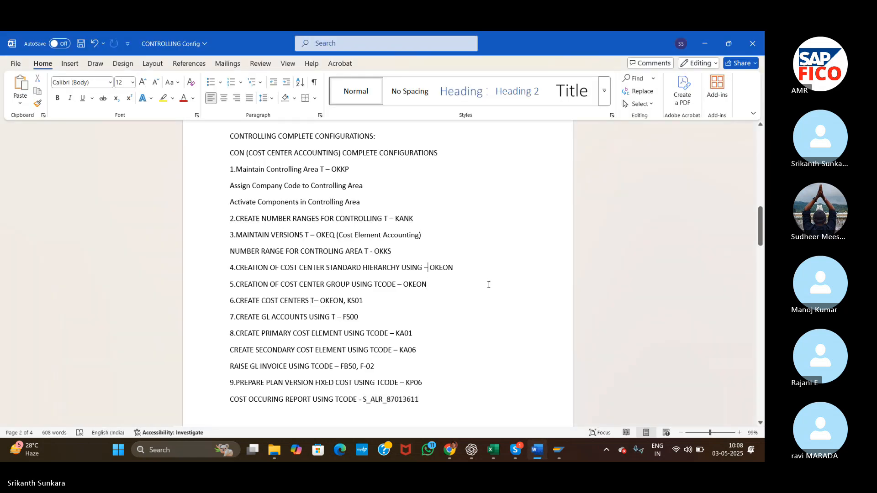
pyautogui.scroll(10, 488, 285)
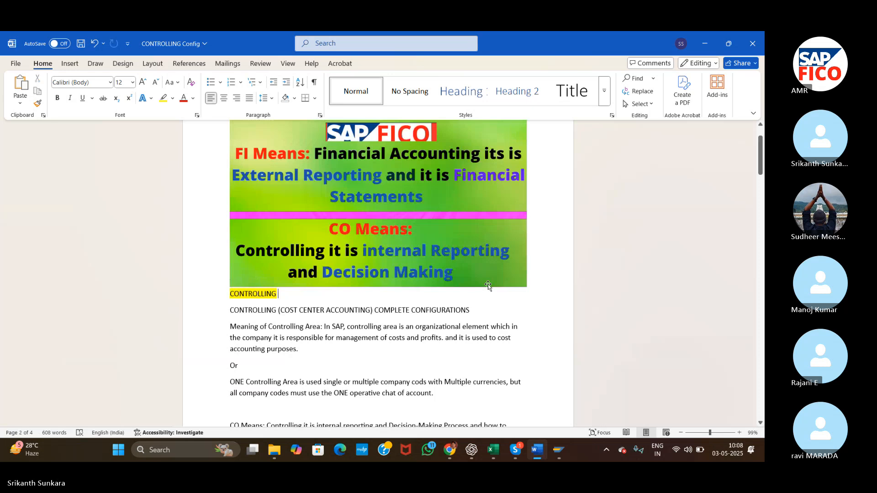
pyautogui.scroll(-5, 488, 284)
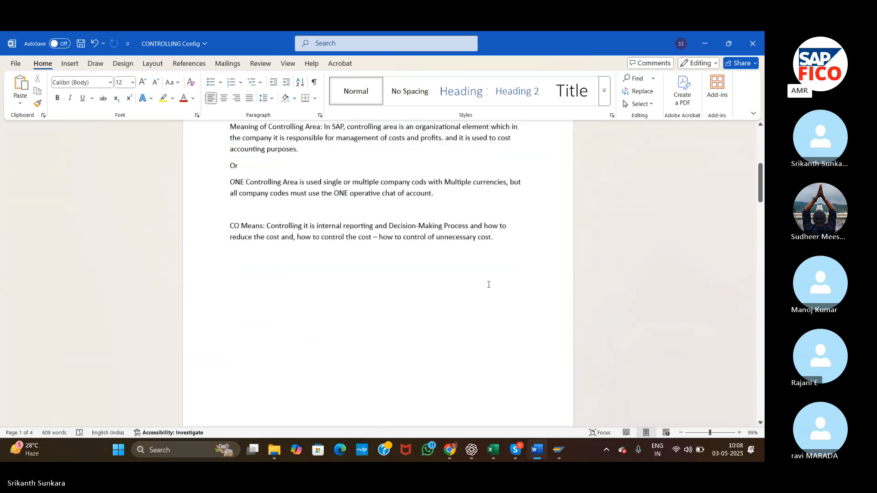
pyautogui.scroll(-10, 488, 284)
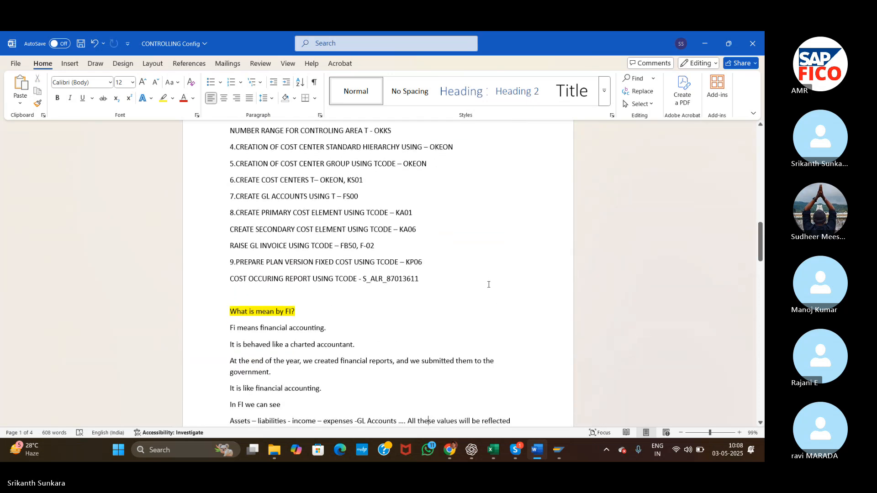
pyautogui.scroll(-10, 489, 284)
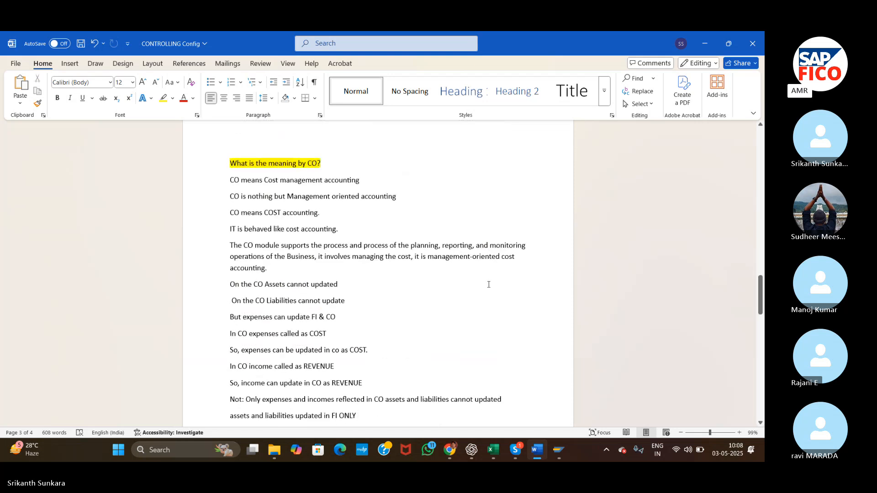
pyautogui.press('Return')
pyautogui.write('Based on the accounting entries values will be updated FI&CO')
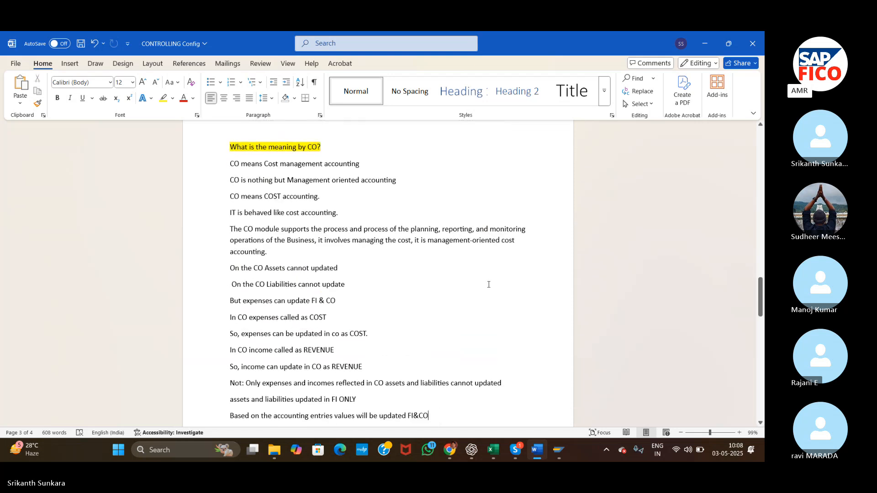
pyautogui.press('Return')
pyautogui.write('Controlling can help to take management decisions')
pyautogui.press('Return')
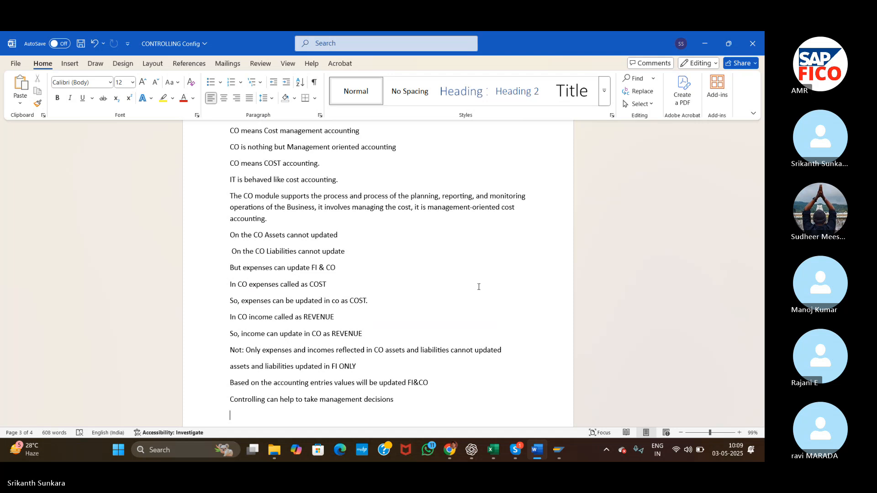
# Open the NEW SAP FICO TOP Word document from the SAP Classes folder in File Explorer.
pyautogui.click(274, 453)
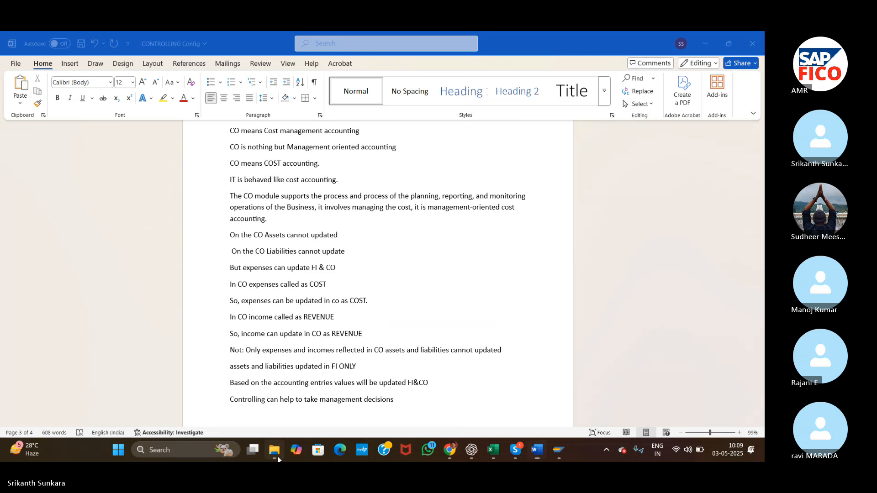
pyautogui.click(208, 139)
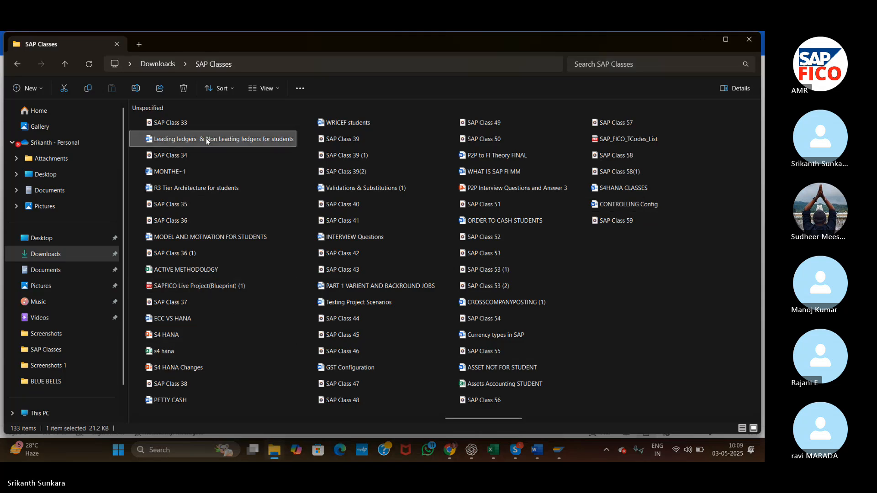
pyautogui.hscroll(-5, 207, 139)
pyautogui.click(207, 138)
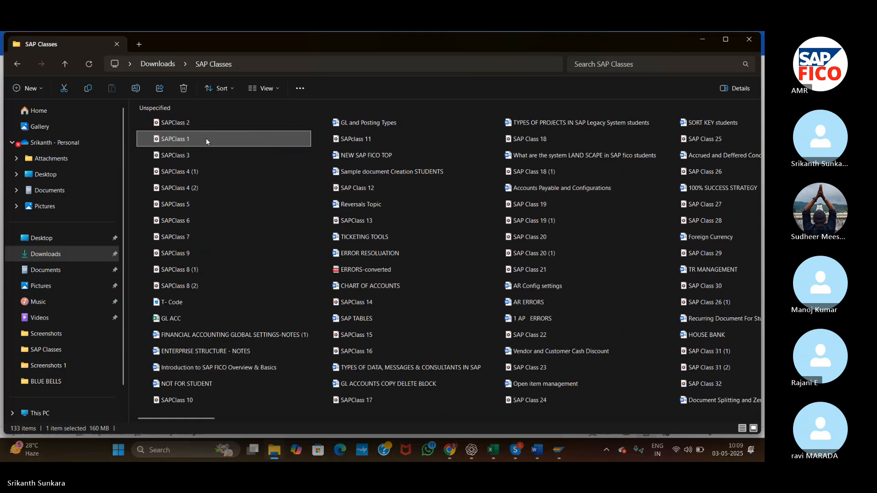
pyautogui.click(360, 154)
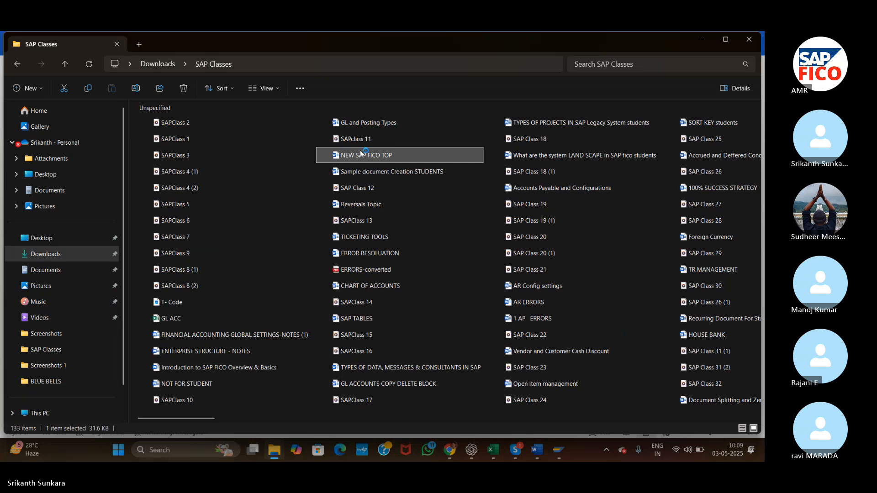
pyautogui.doubleClick(360, 153)
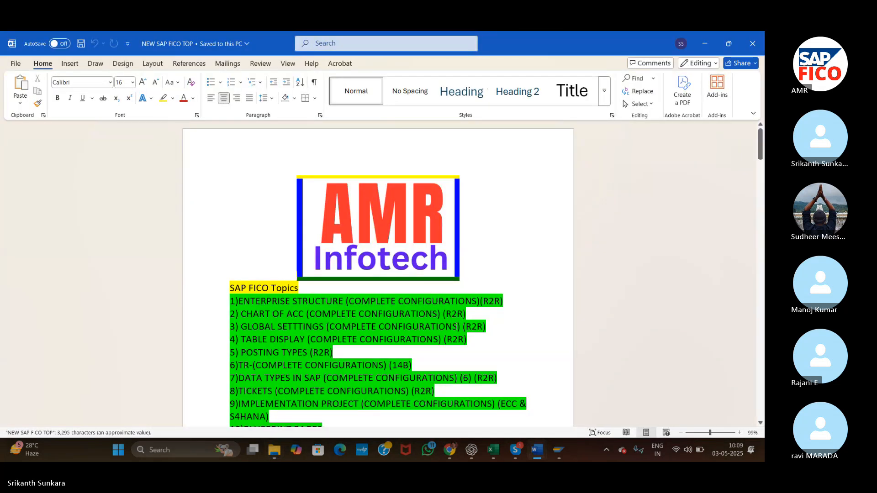
# Highlight topic 33, CONTROLLING (COST CENTER ACCOUNTING) COMPLETE CONFIGURATIONS & TESTING, in green like the covered topics, and switch to the Skype meeting.
pyautogui.click(510, 290)
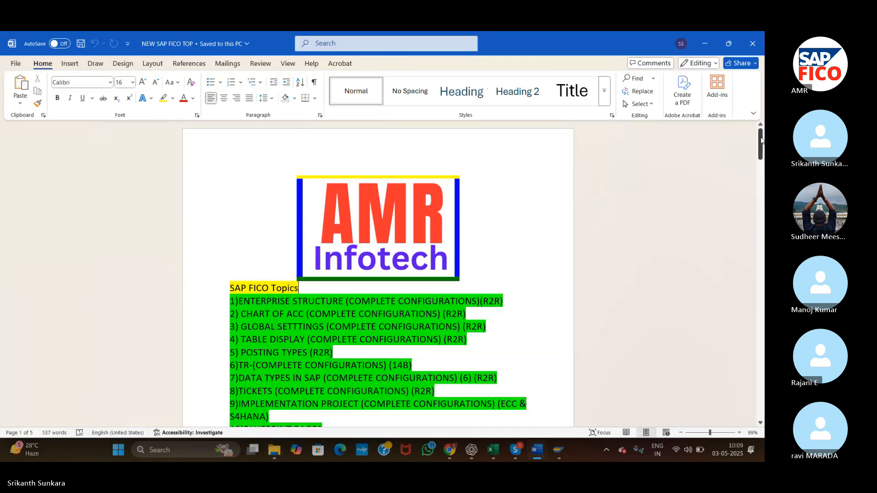
pyautogui.moveTo(762, 140); pyautogui.dragTo(762, 219)
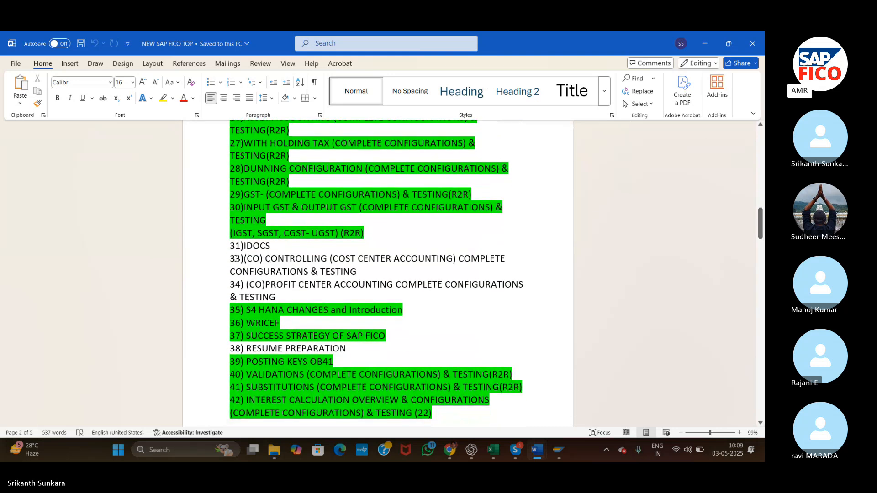
pyautogui.moveTo(261, 260); pyautogui.dragTo(372, 274)
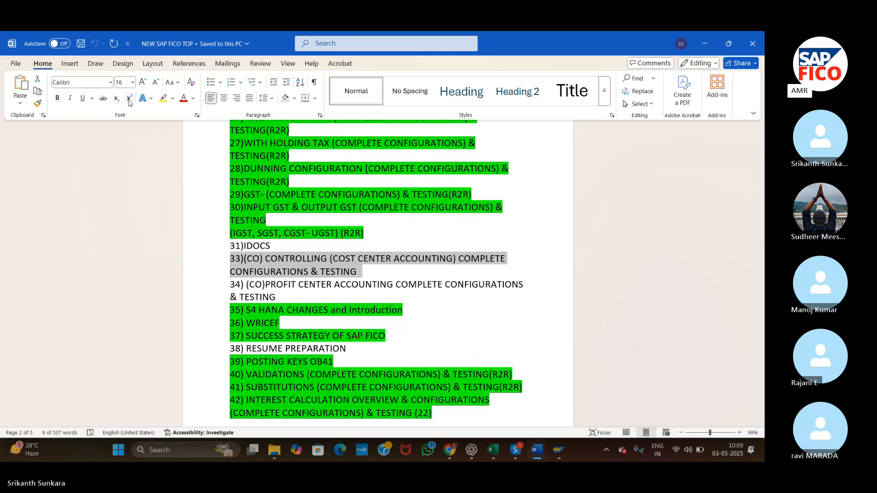
pyautogui.click(172, 99)
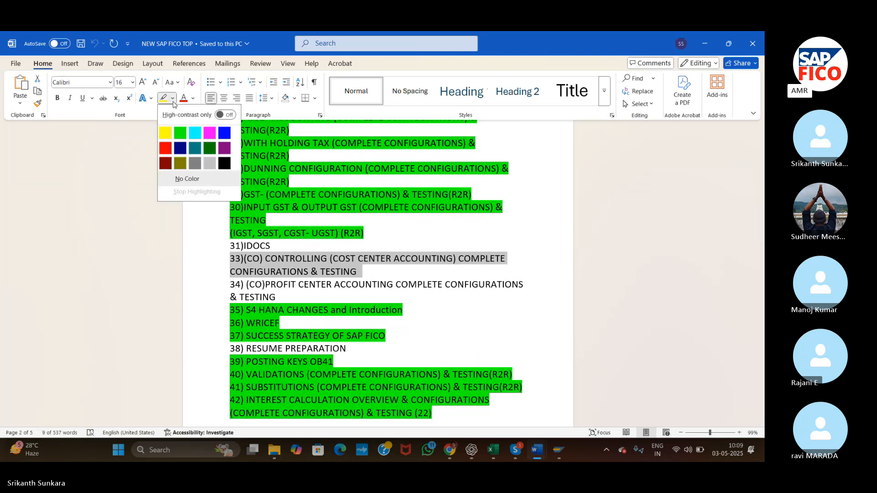
pyautogui.click(181, 139)
pyautogui.click(388, 361)
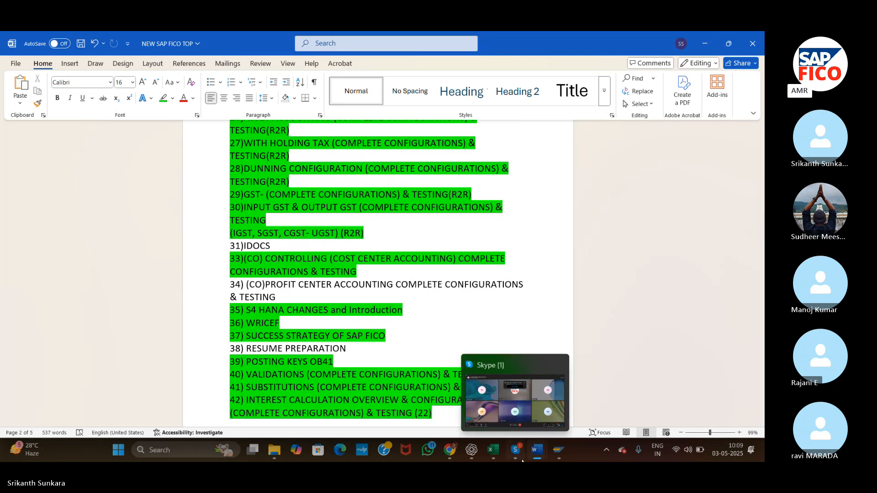
pyautogui.click(523, 461)
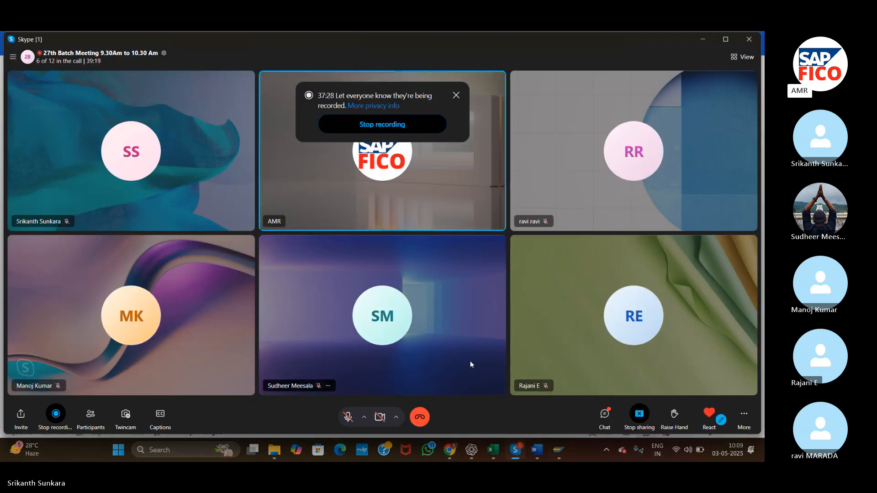